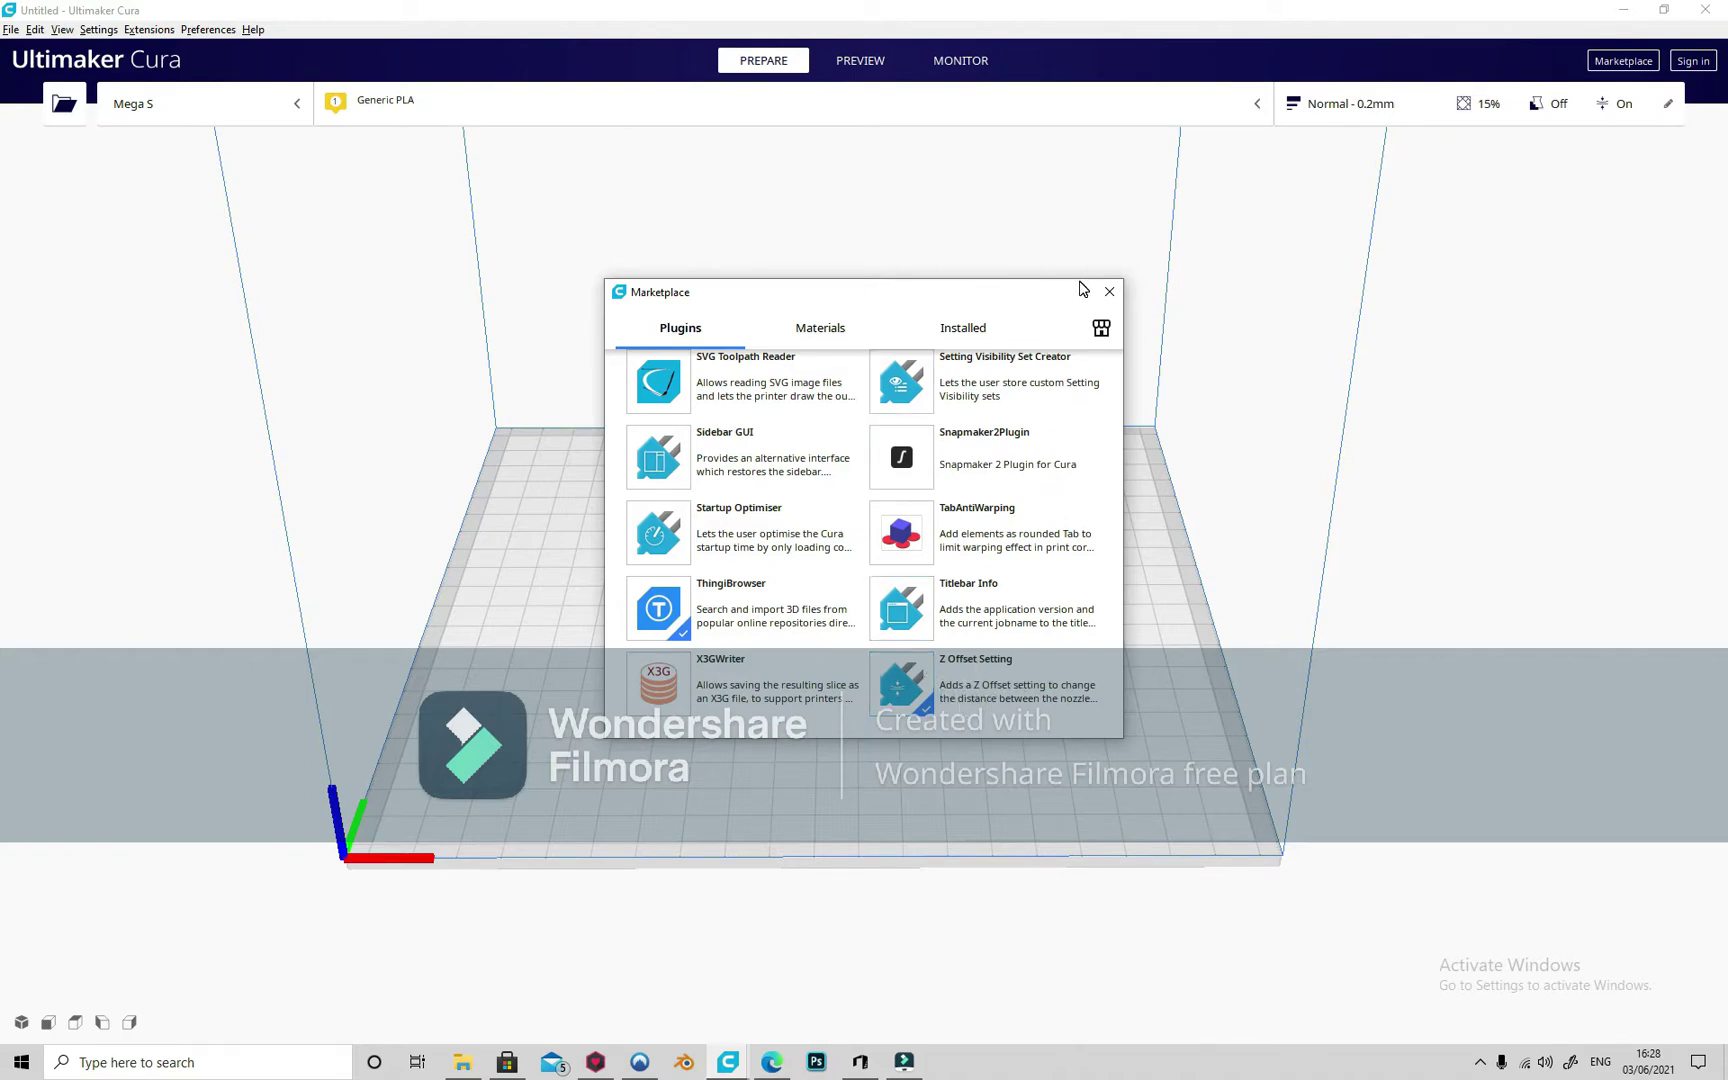
Step: Close the Marketplace window listing the Z Offset Setting plugin to reveal the empty build plate
click(1107, 294)
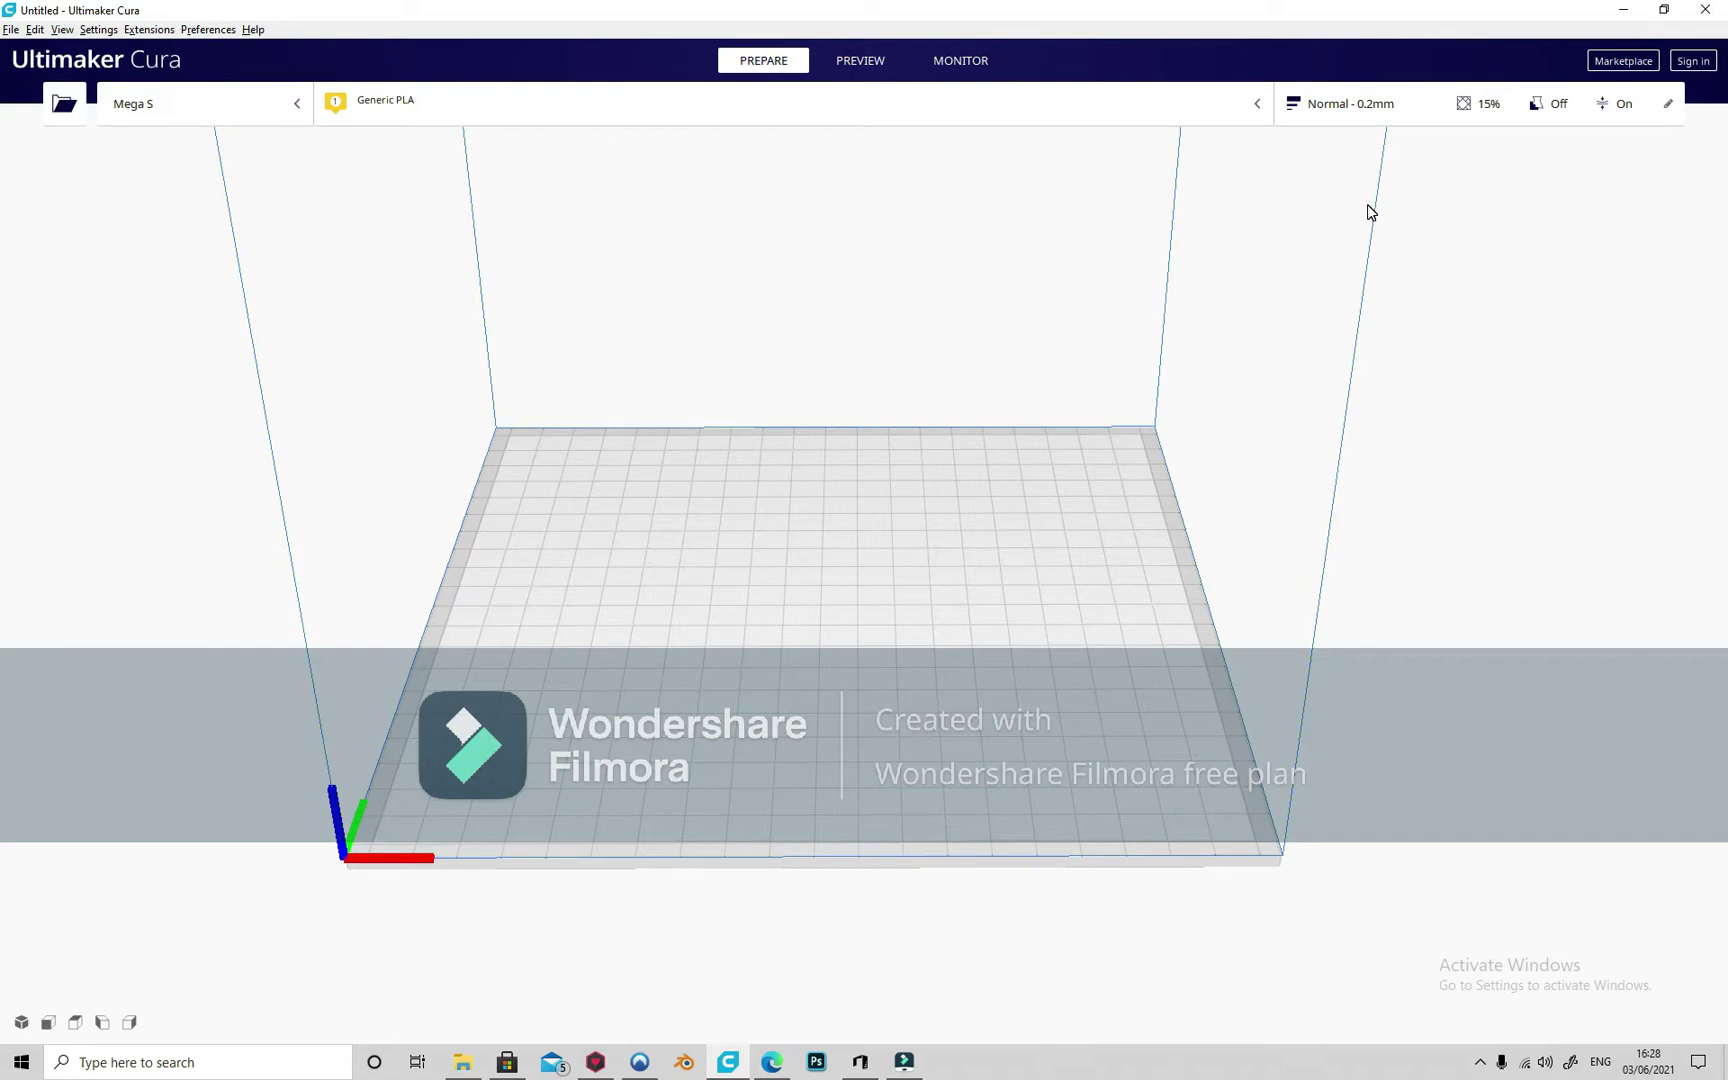
Step: Show the Normal 0.2mm profile's custom settings and their visibility-level menu
click(1433, 105)
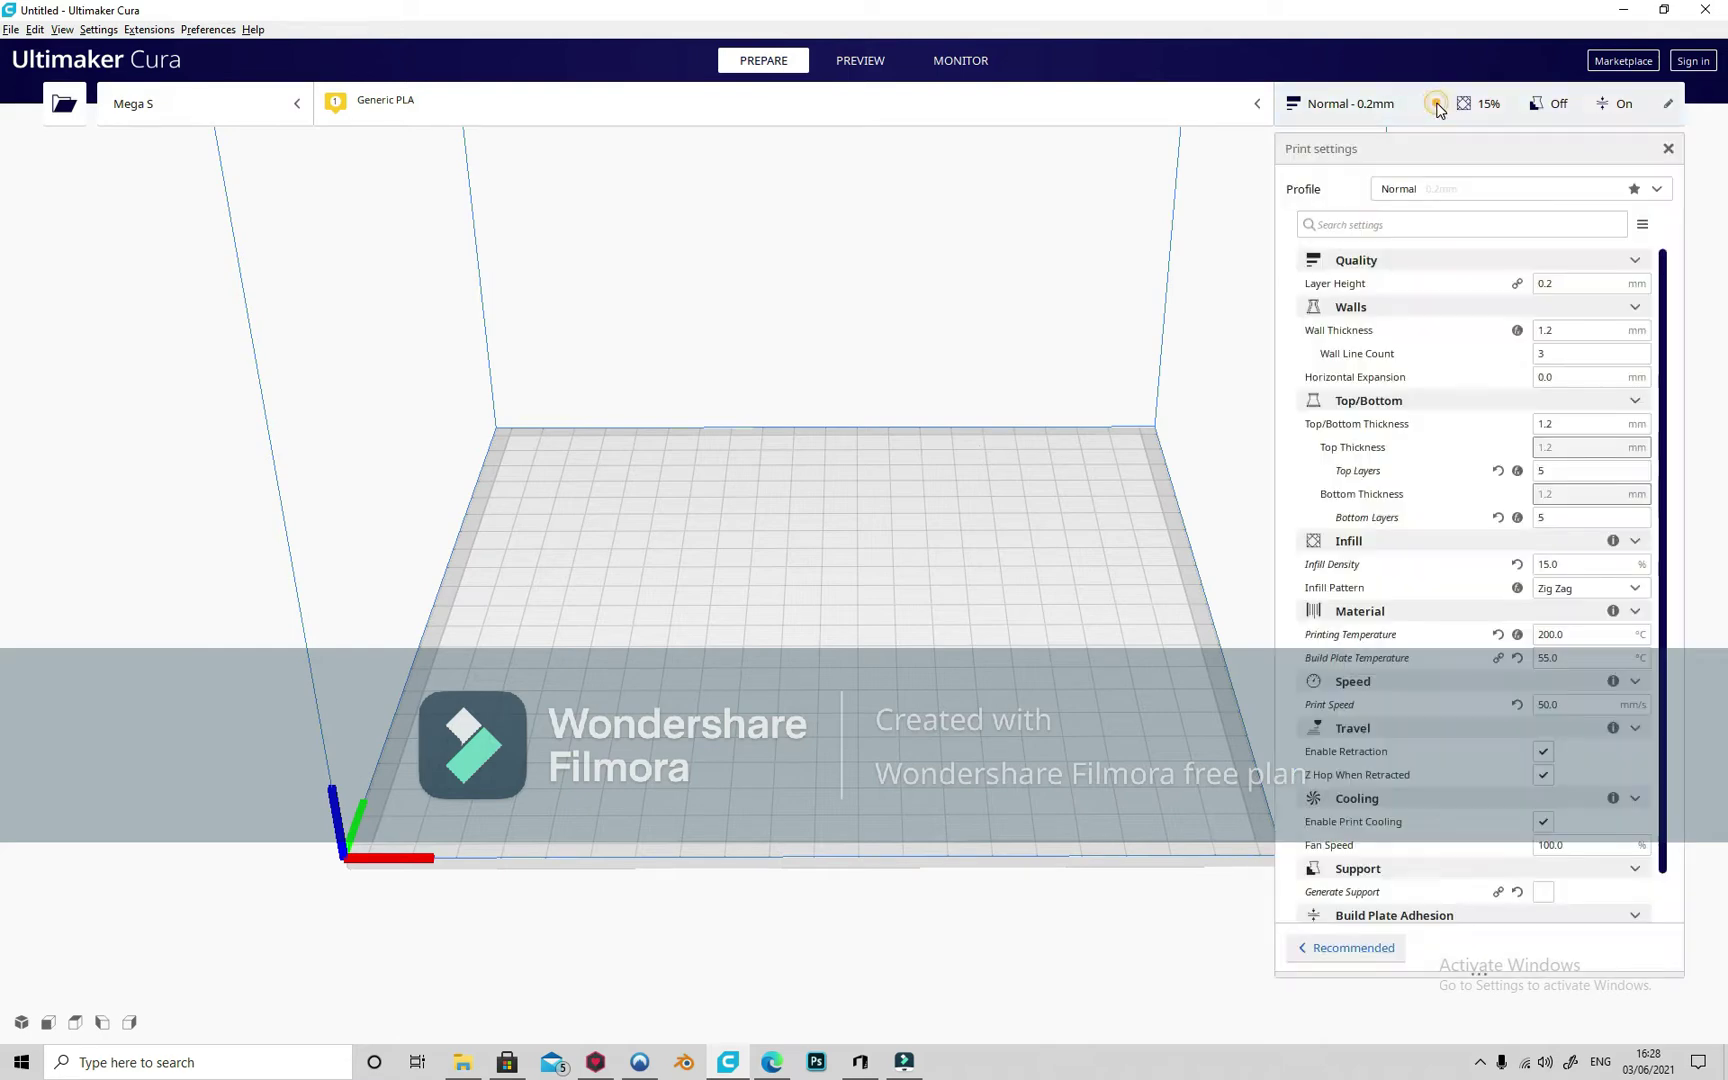
scroll(1455, 514, down, 1)
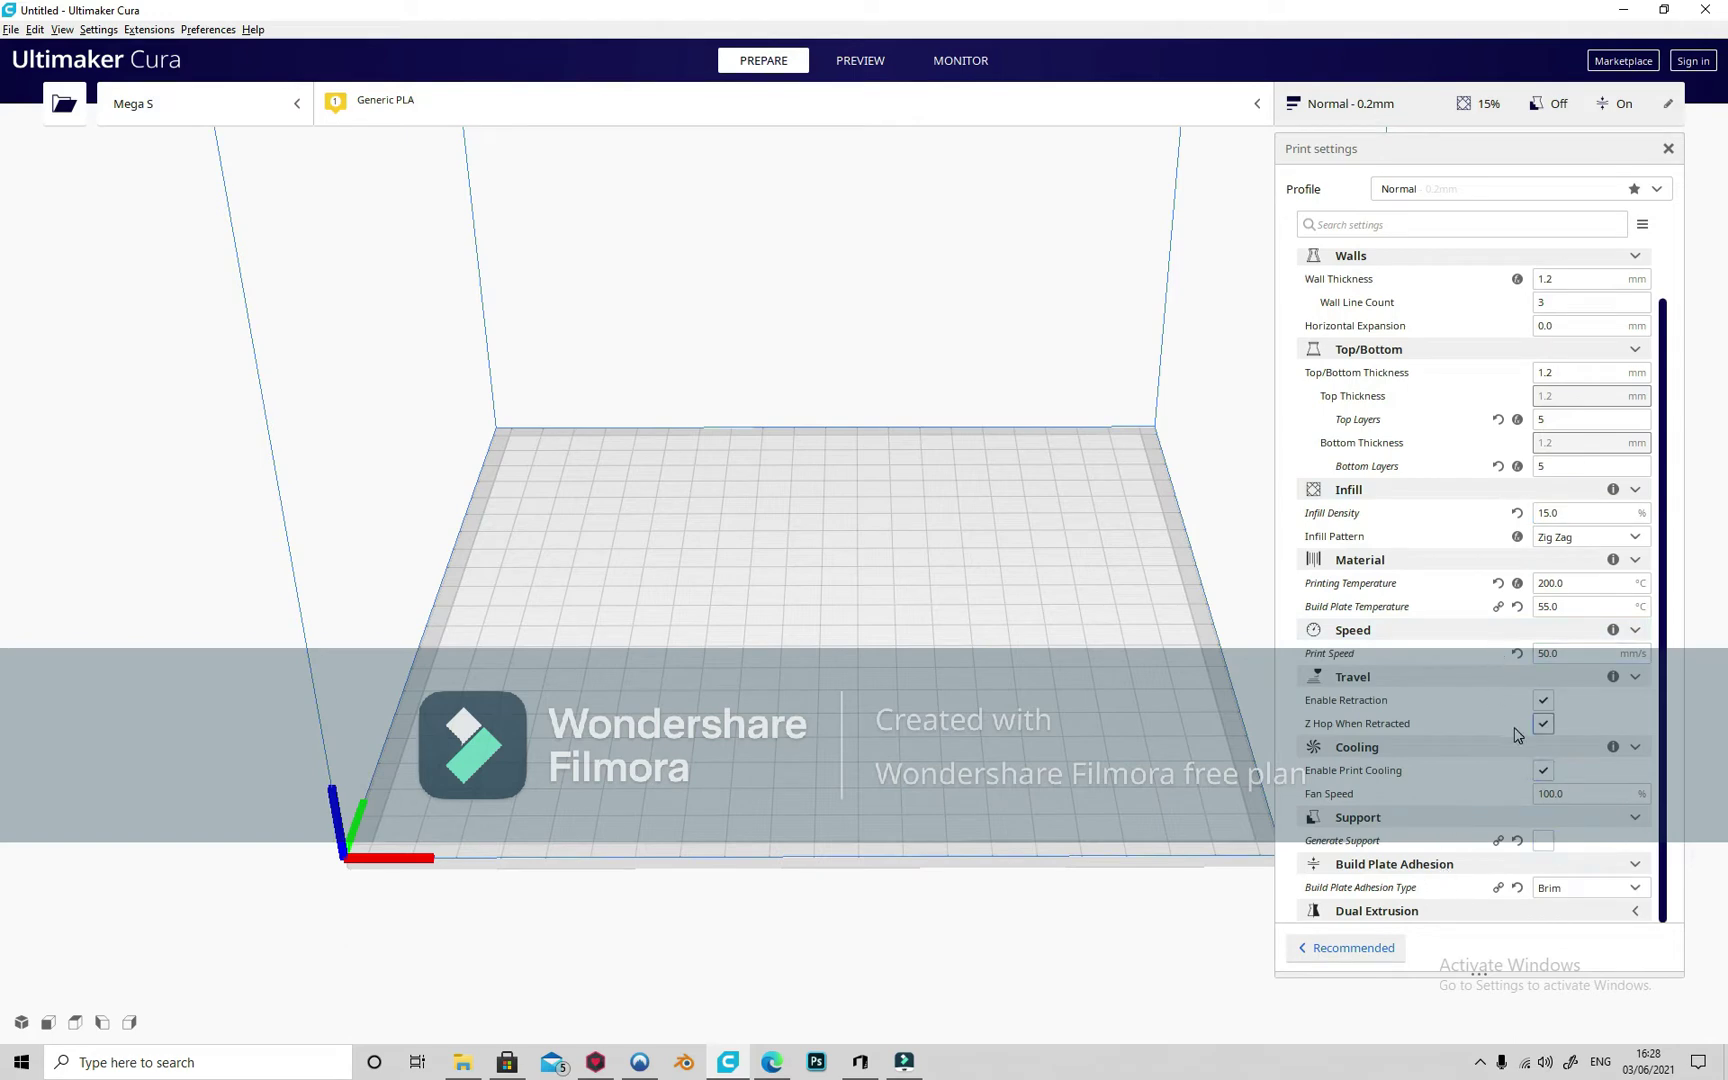
scroll(1459, 621, up, 1)
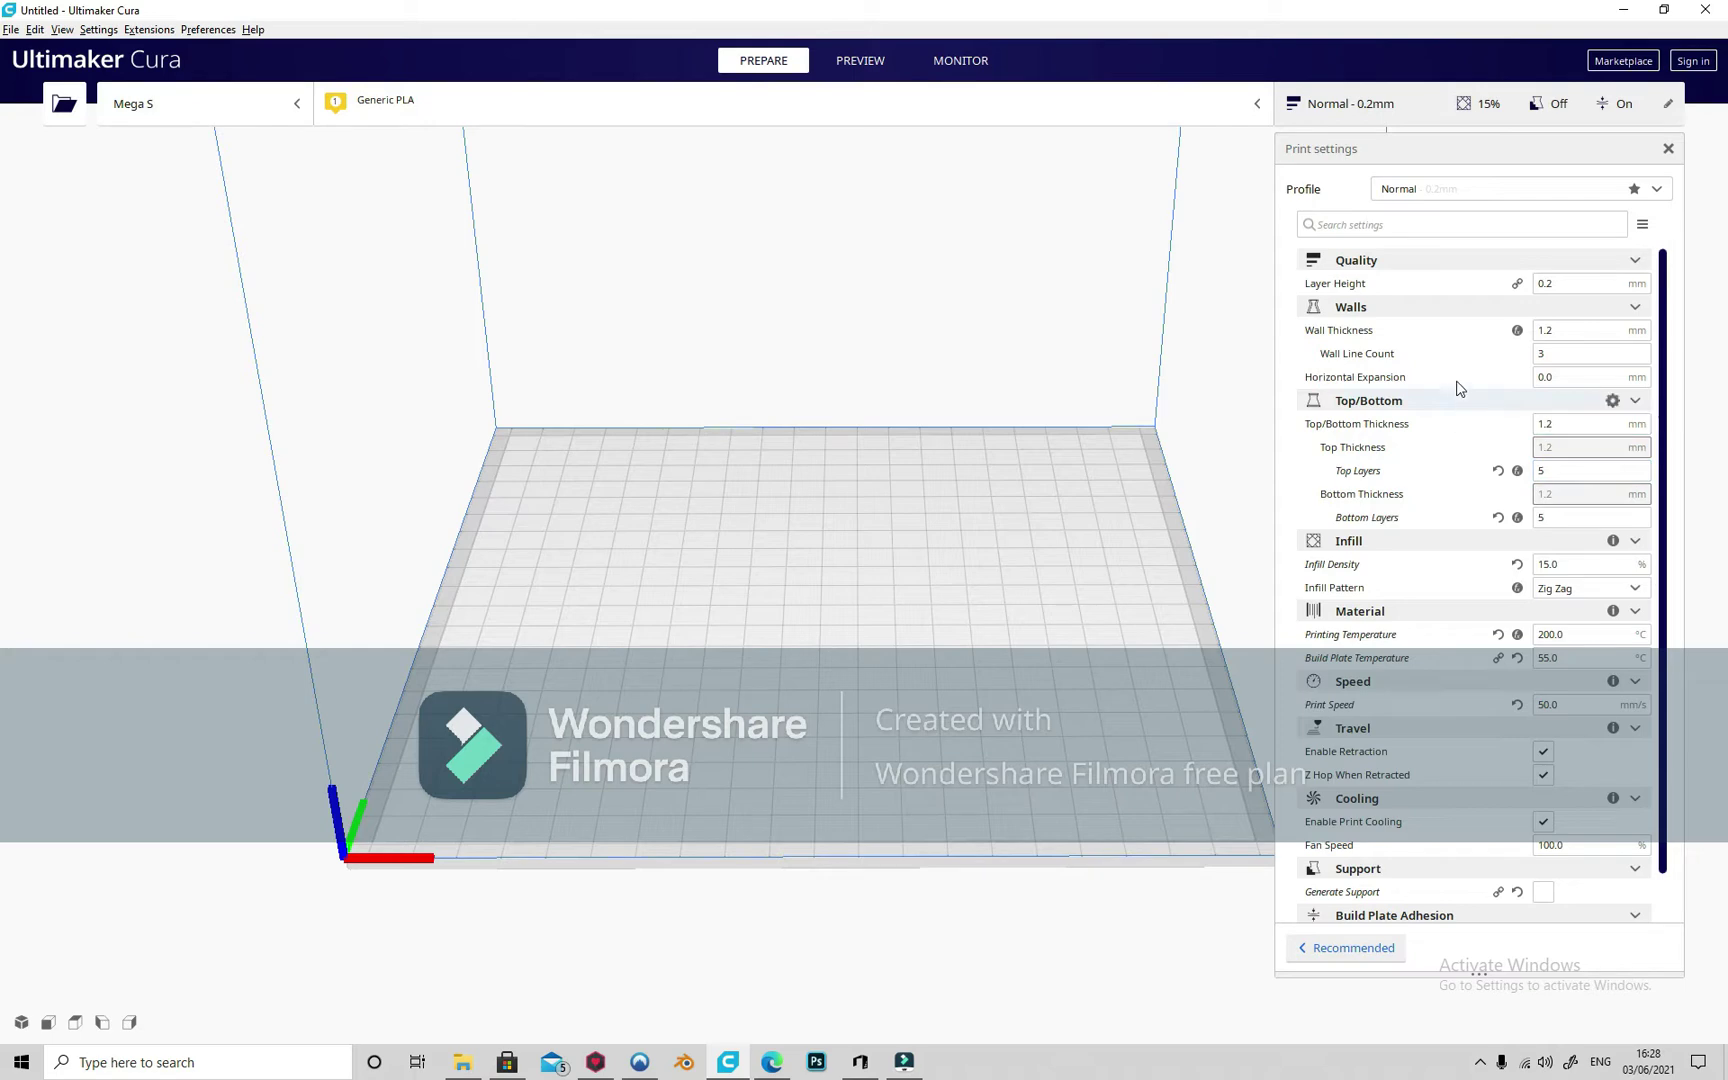
click(1643, 224)
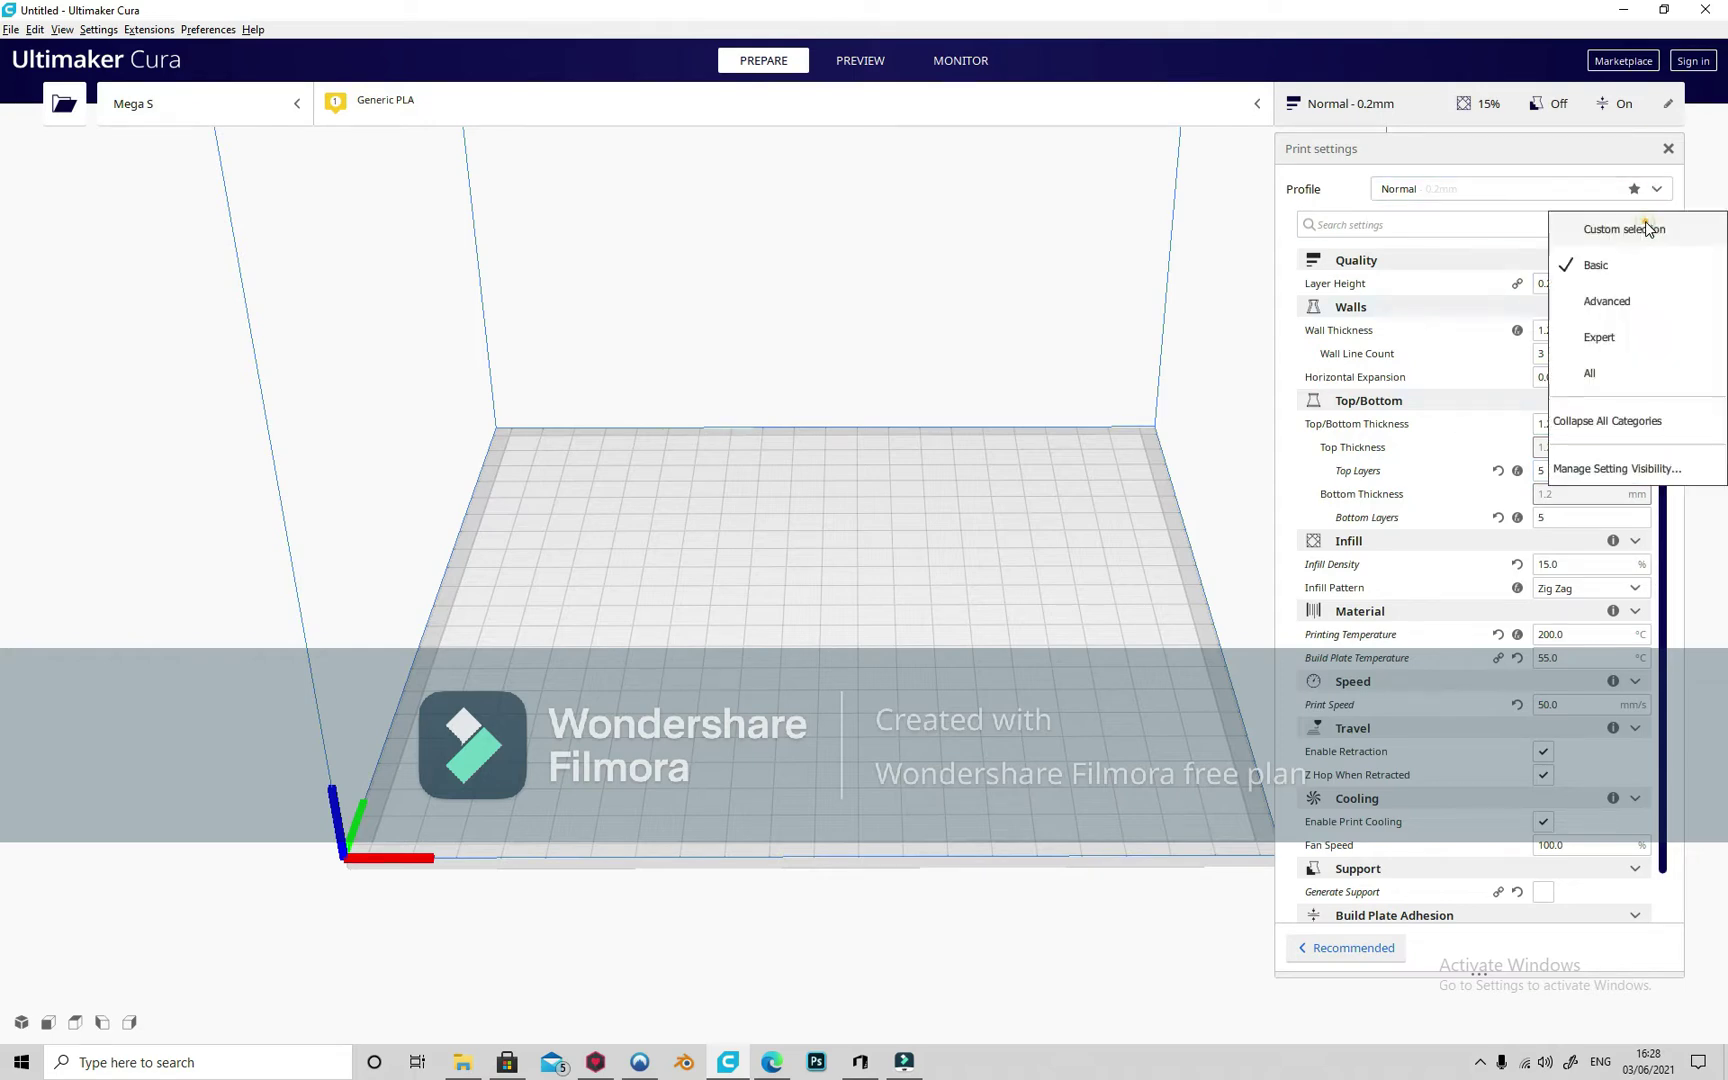
Step: Set setting visibility to All so Build Plate Adhesion settings are listed
click(1613, 378)
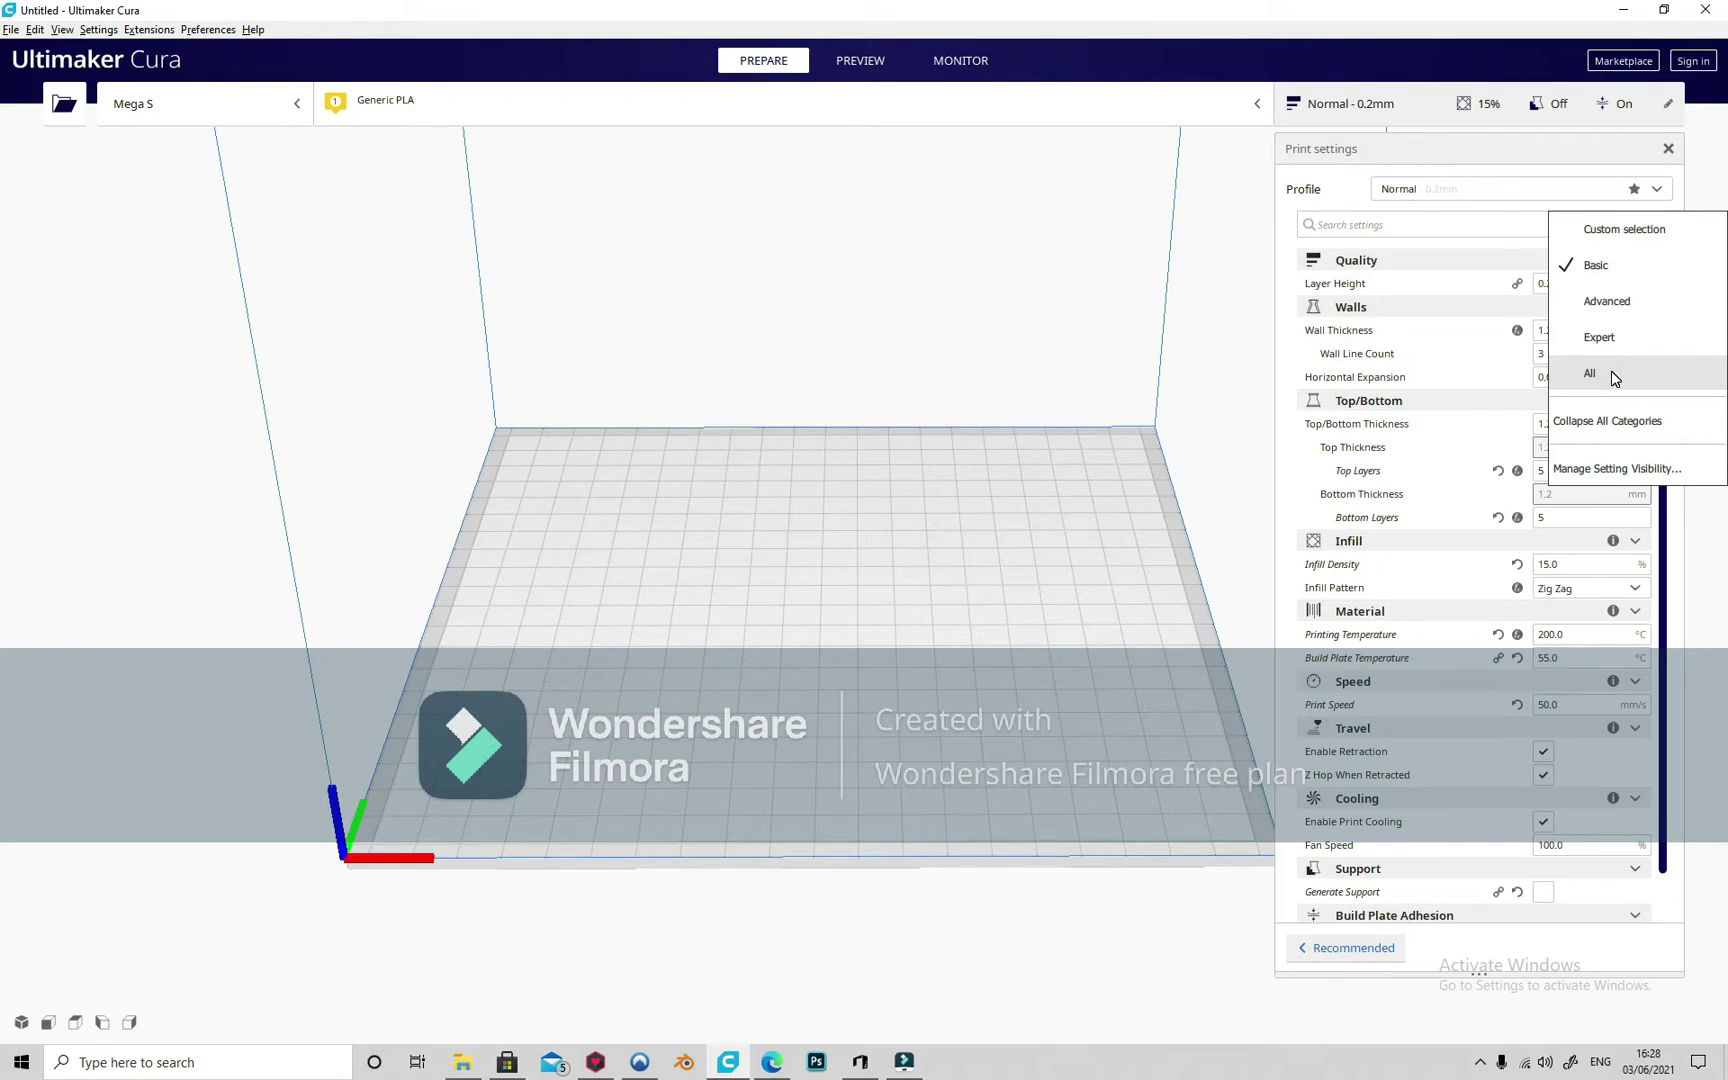
click(1613, 379)
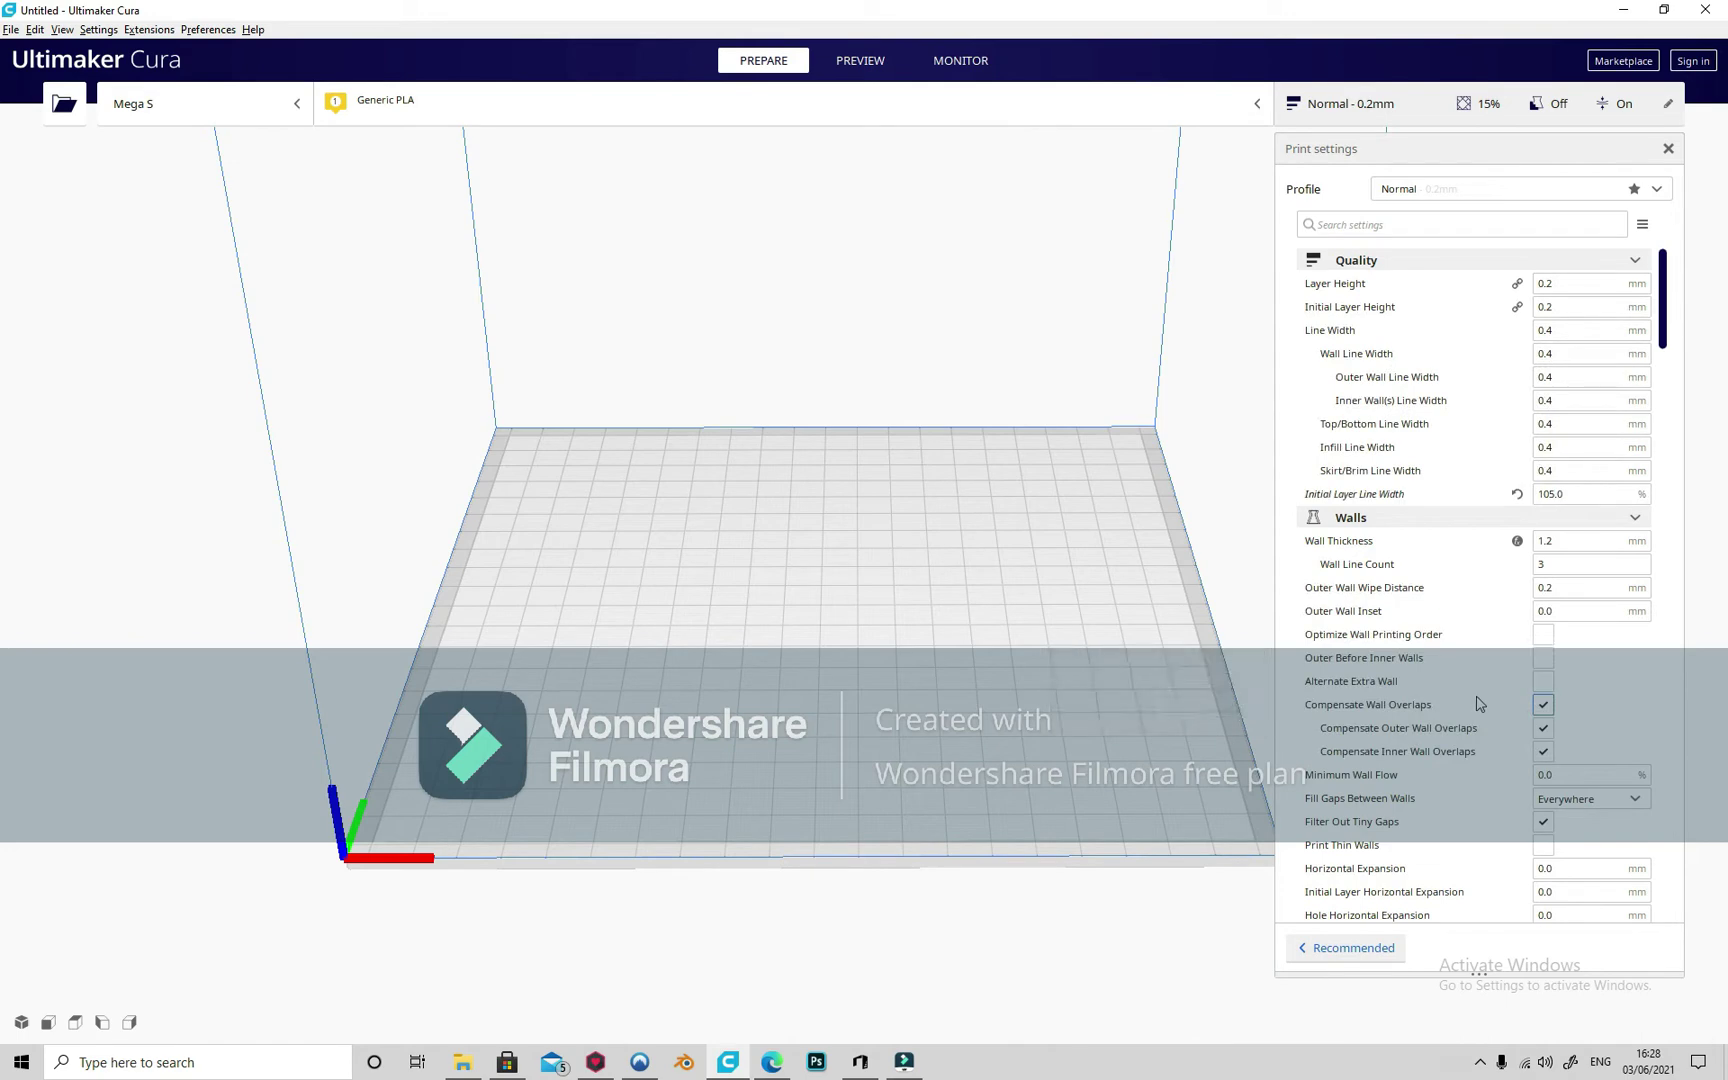
mouse_move(1478, 703)
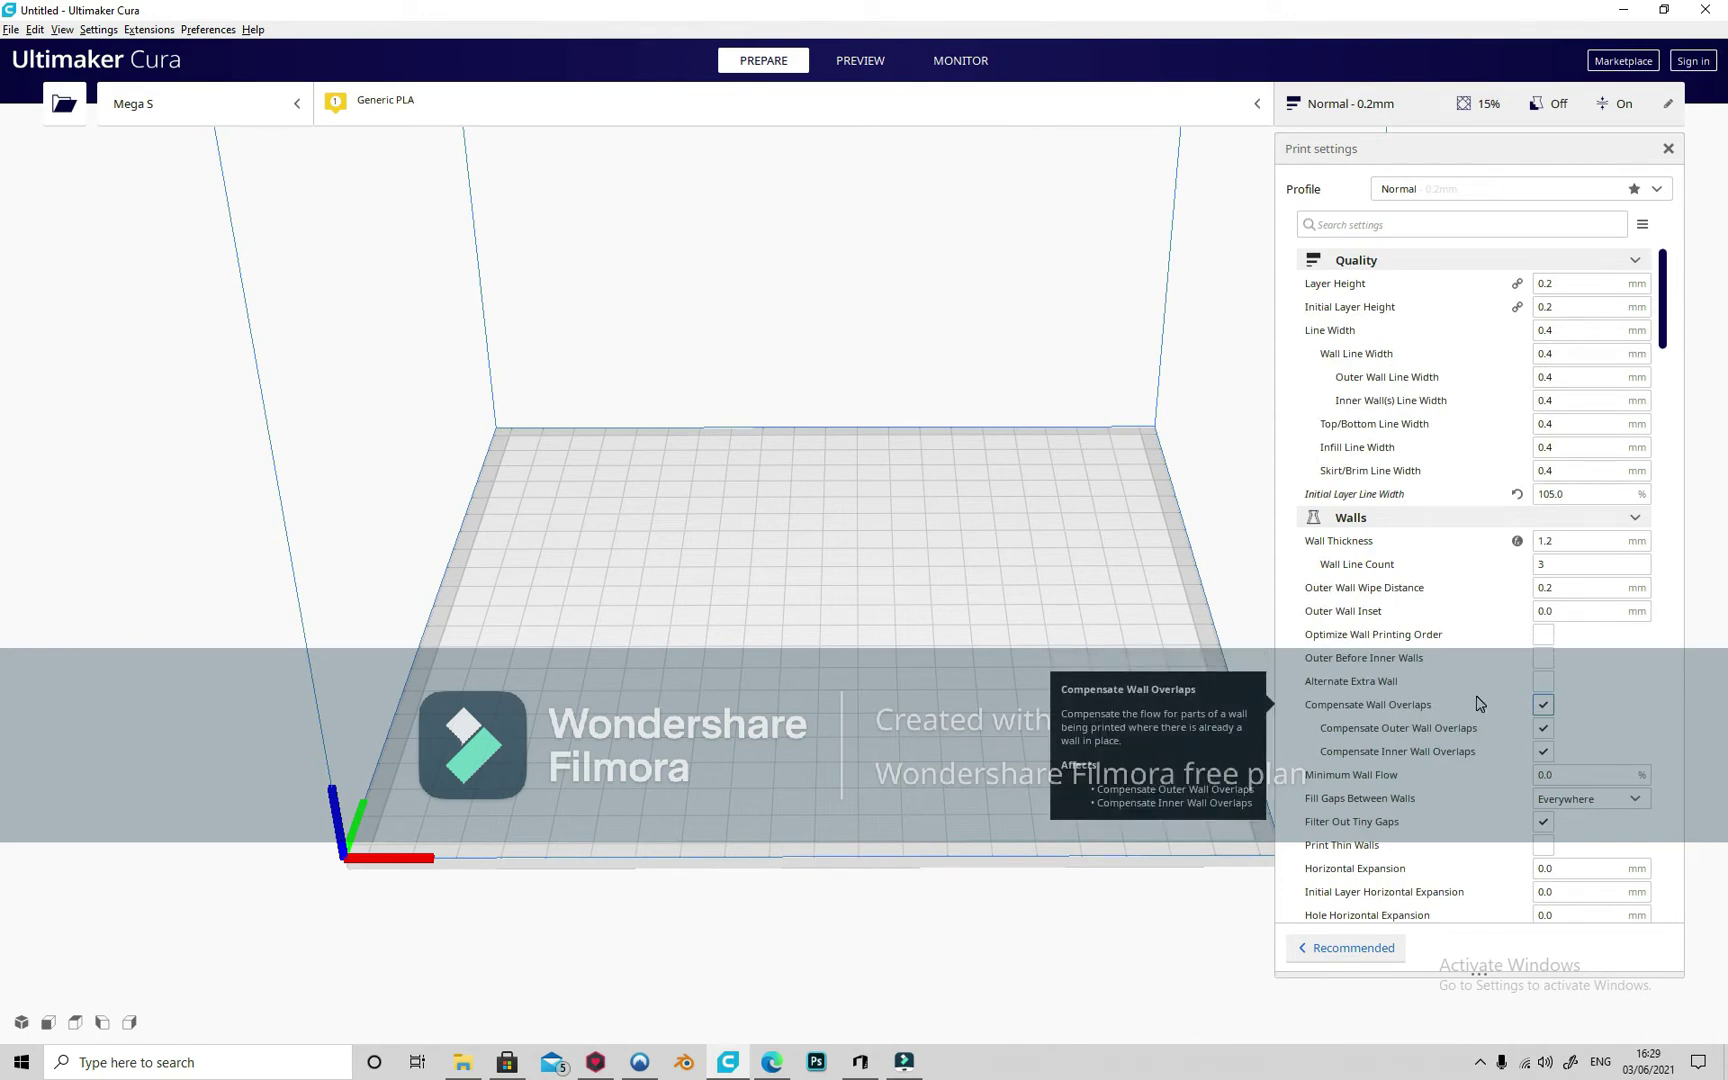
scroll(1479, 704, down, 1)
scroll(1478, 703, down, 3)
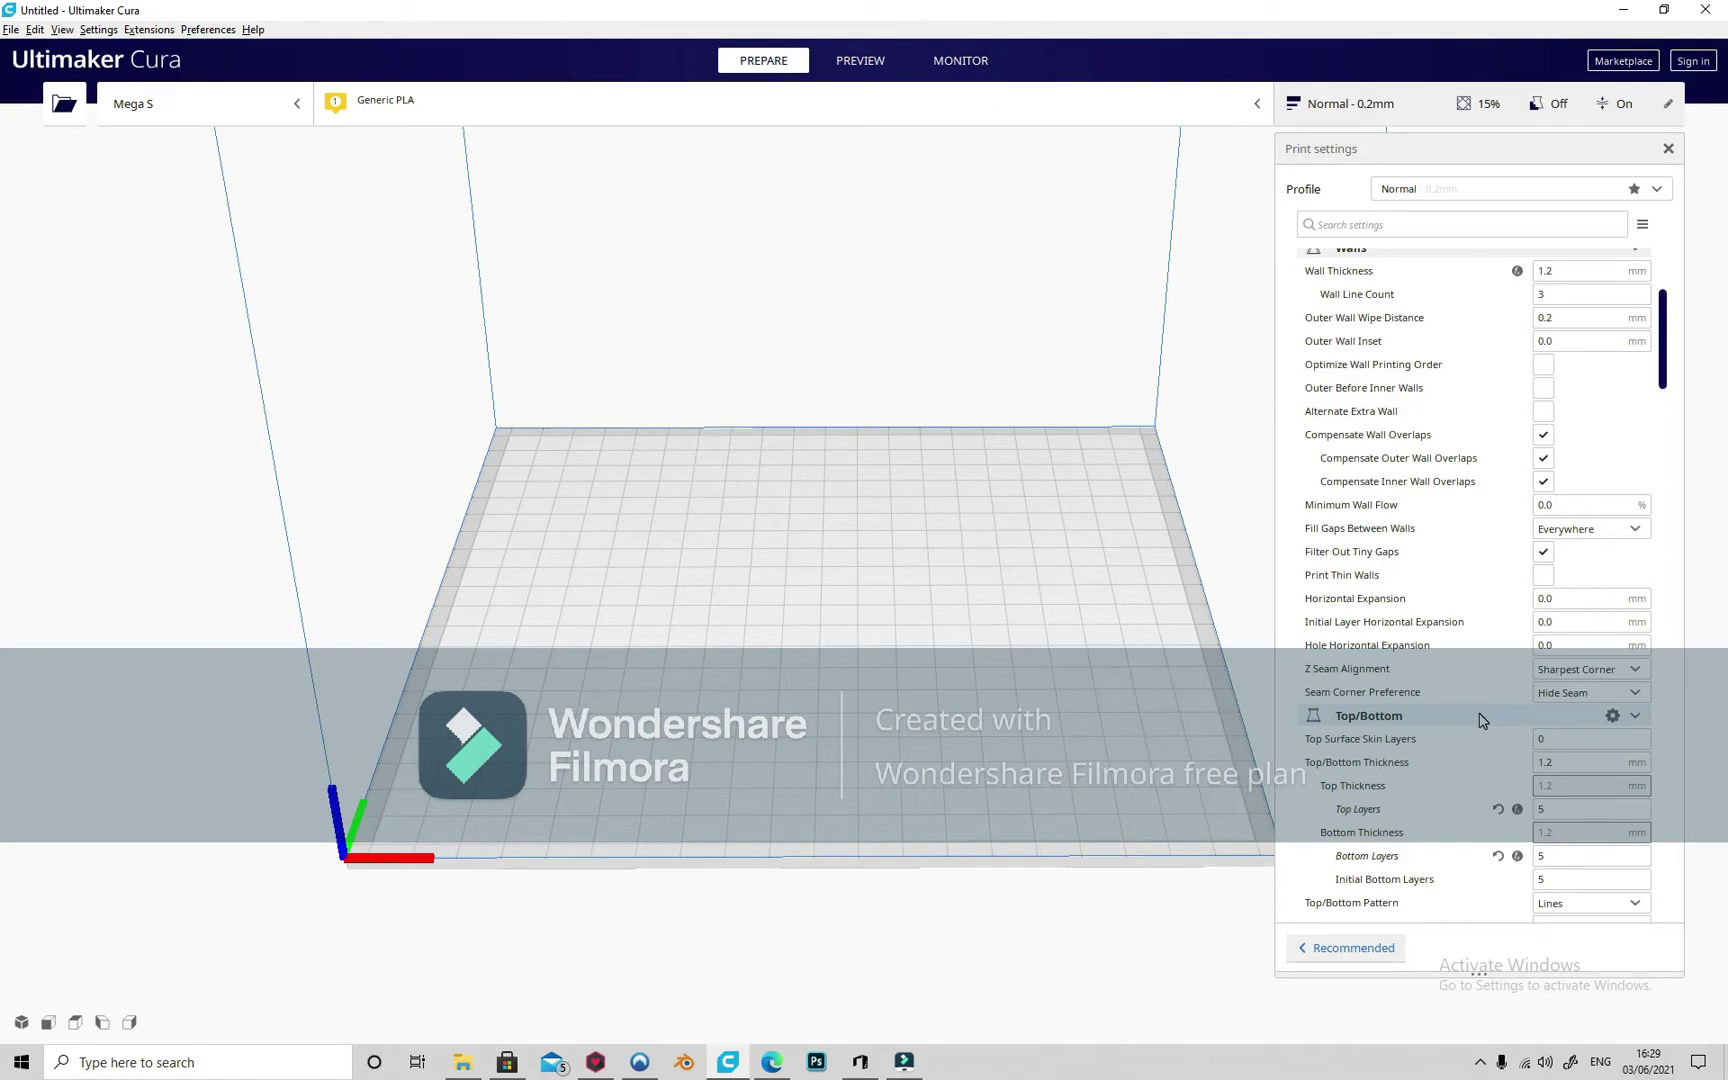
scroll(1480, 723, down, 1)
scroll(1480, 723, down, 2)
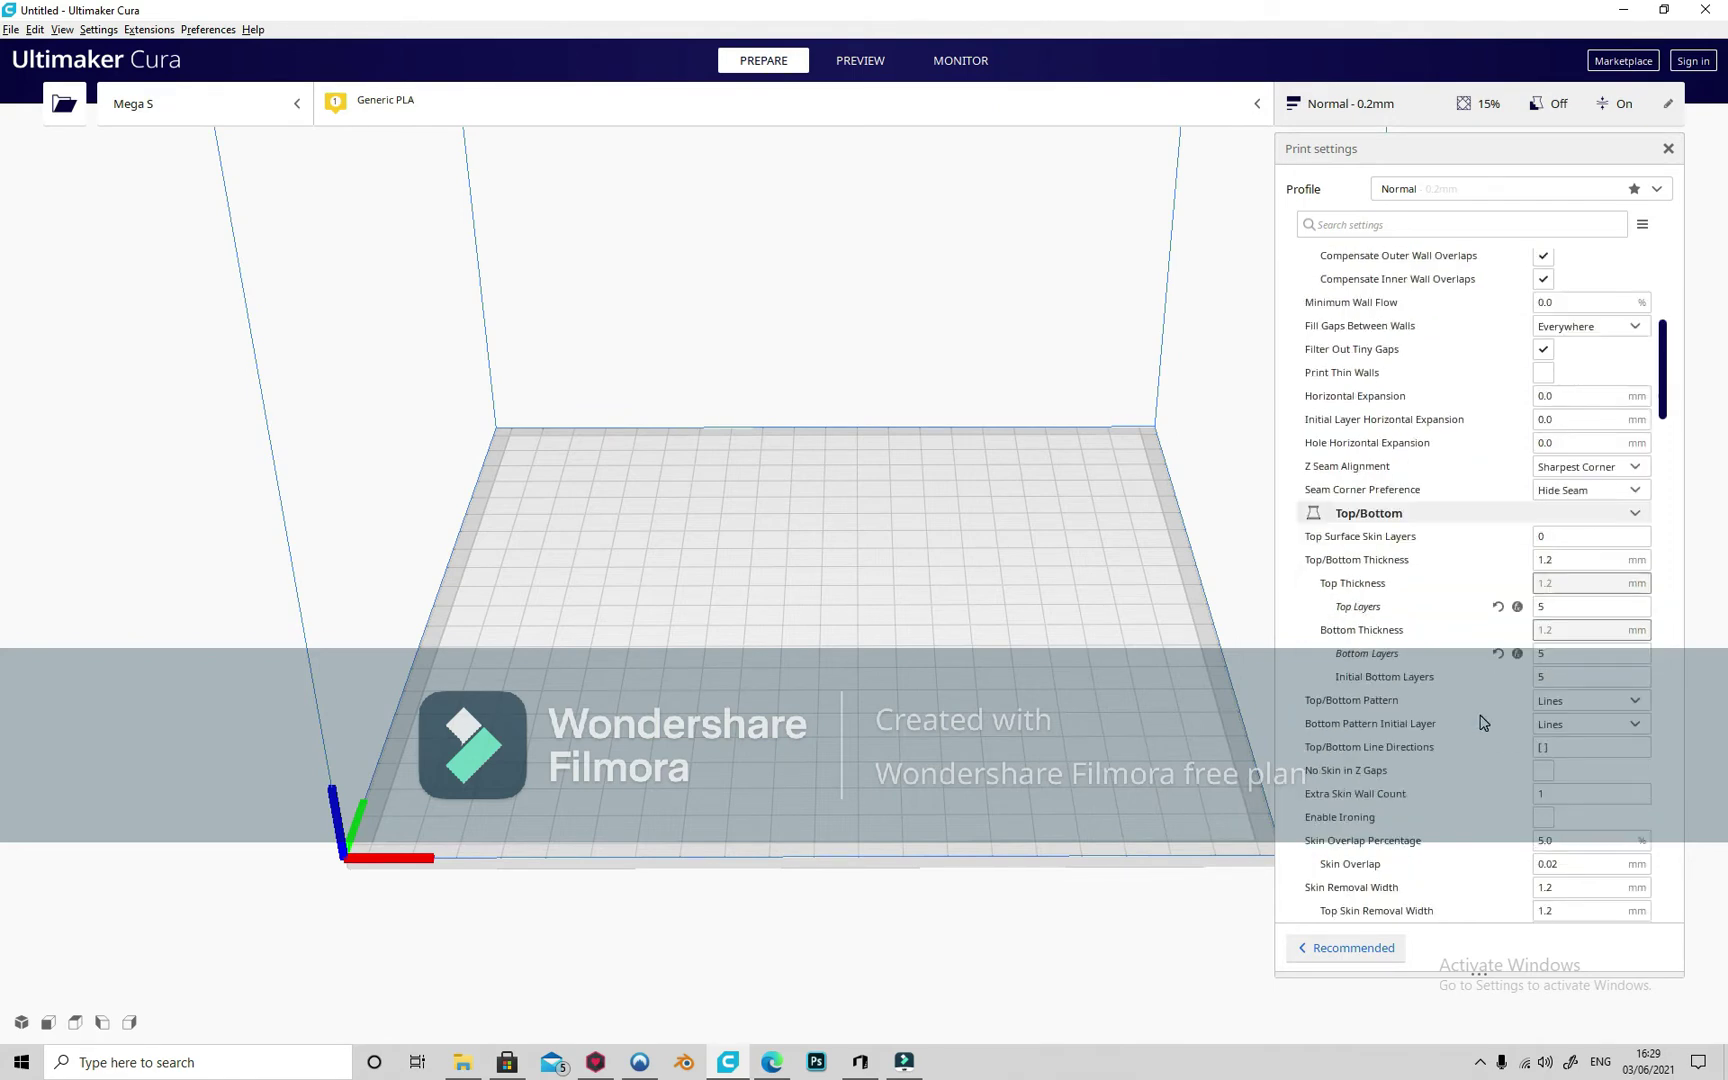
scroll(1480, 723, down, 2)
scroll(1479, 723, down, 2)
mouse_move(1389, 734)
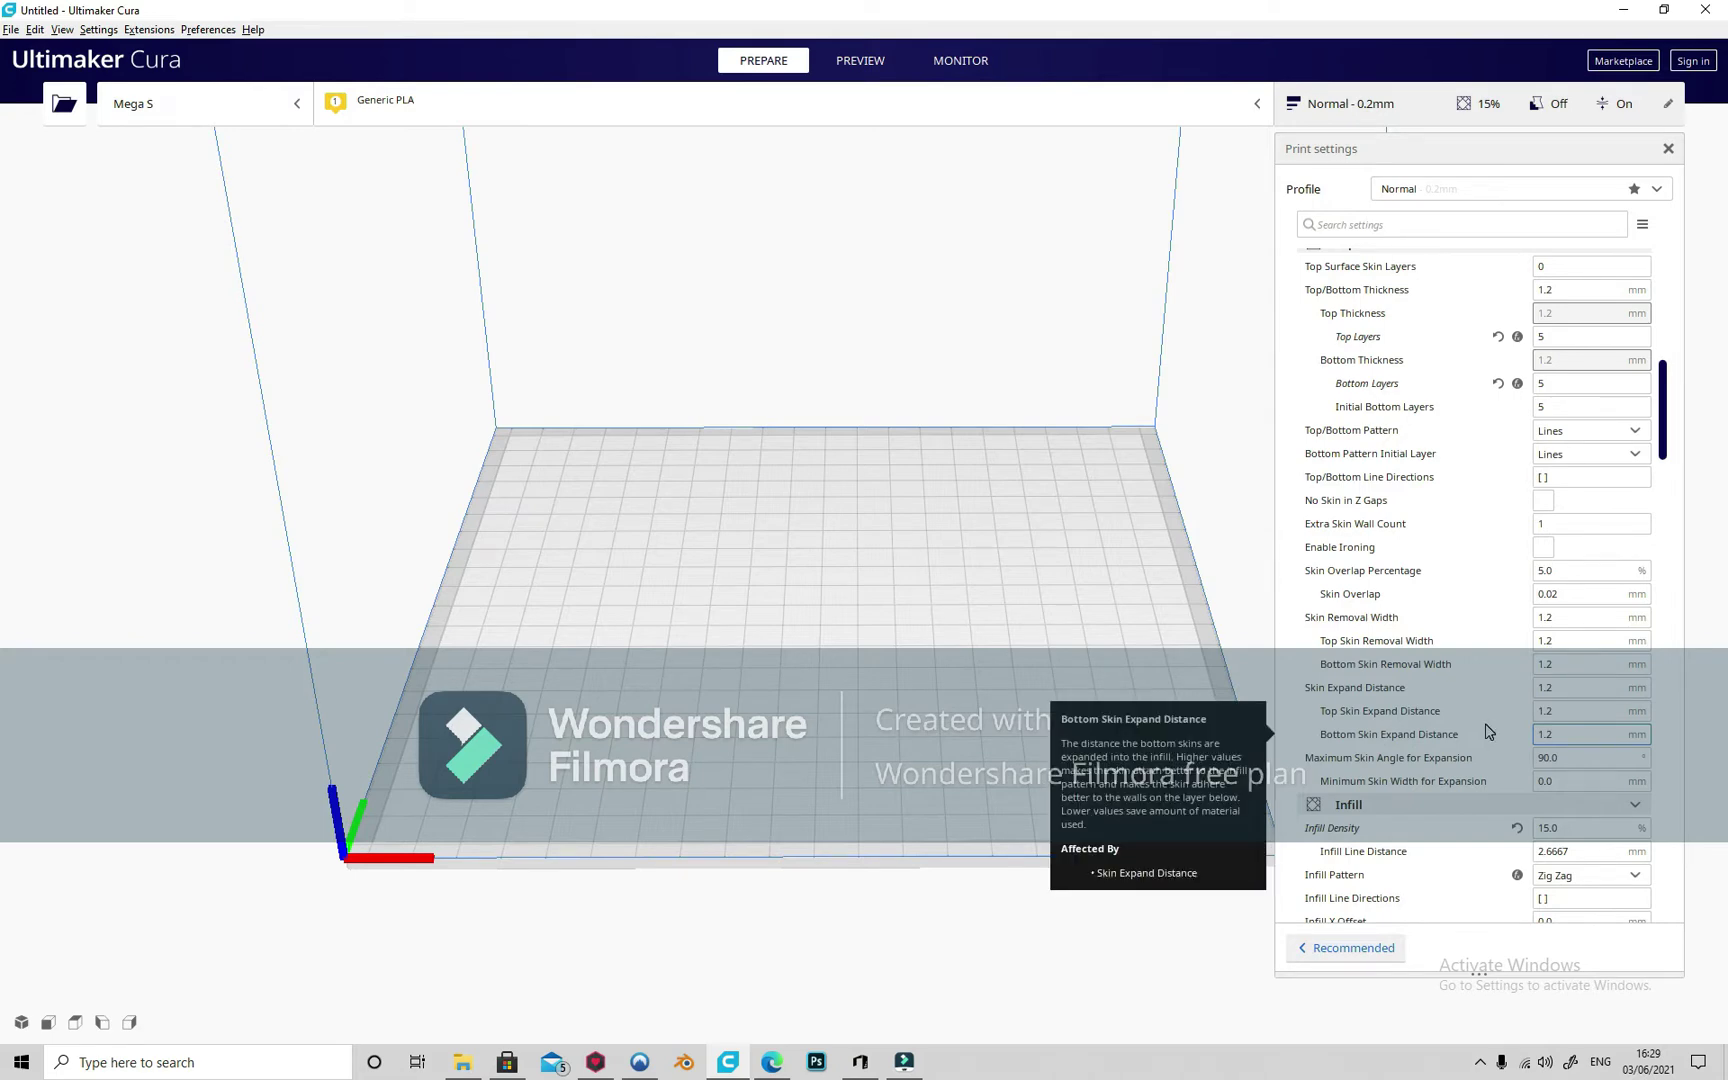
scroll(1485, 730, down, 4)
scroll(1485, 731, down, 4)
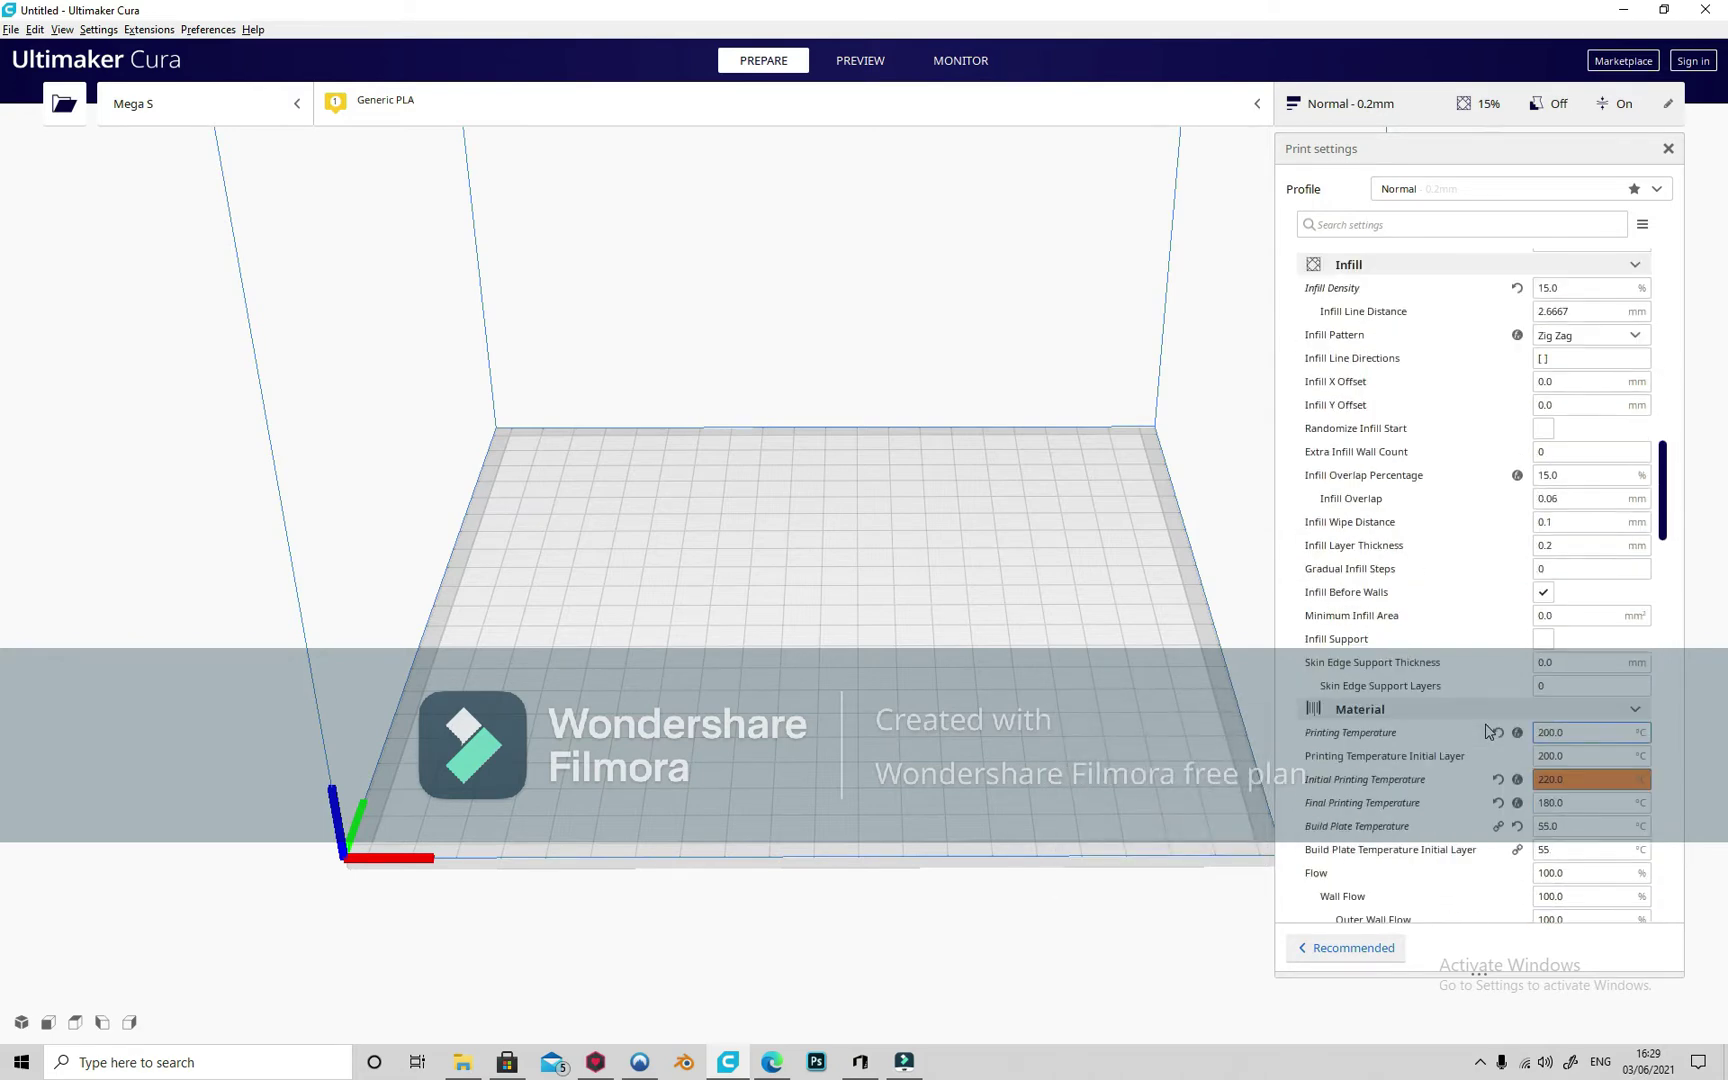
scroll(1486, 731, down, 6)
scroll(1485, 730, down, 1)
scroll(1485, 731, down, 5)
scroll(1485, 731, down, 5)
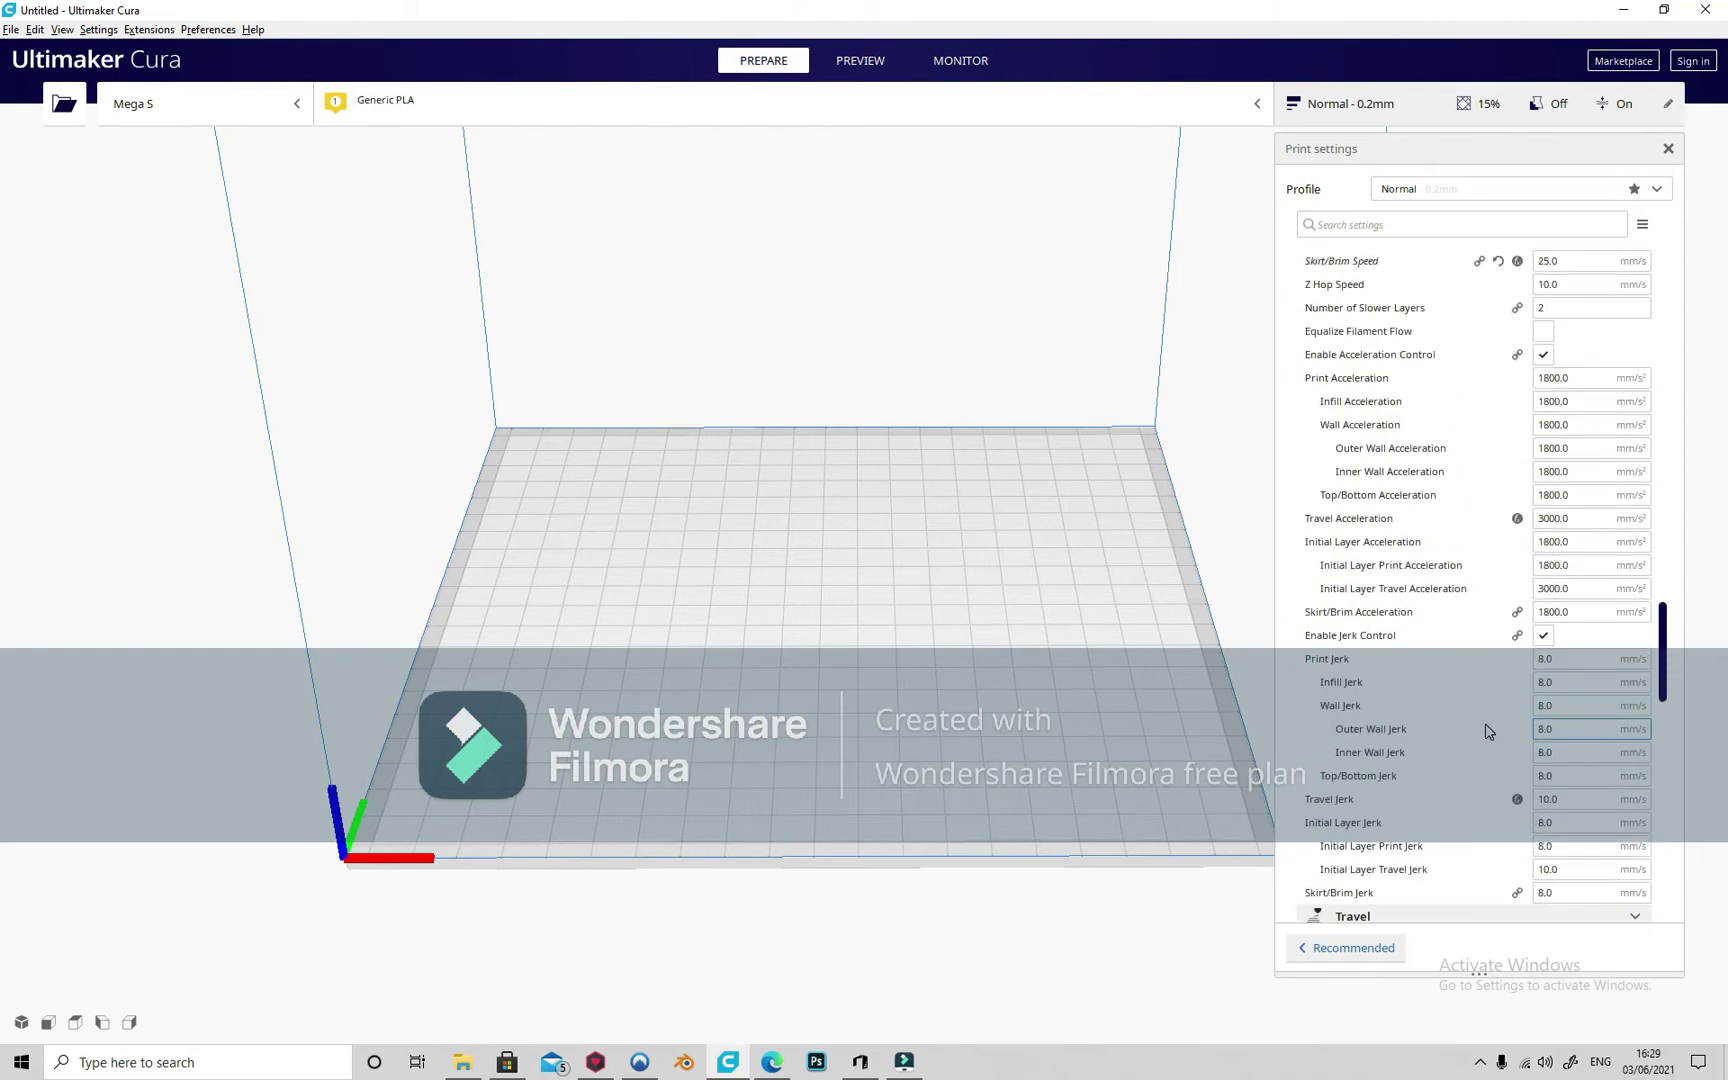
scroll(1485, 731, down, 4)
scroll(1485, 731, down, 3)
scroll(1485, 731, down, 5)
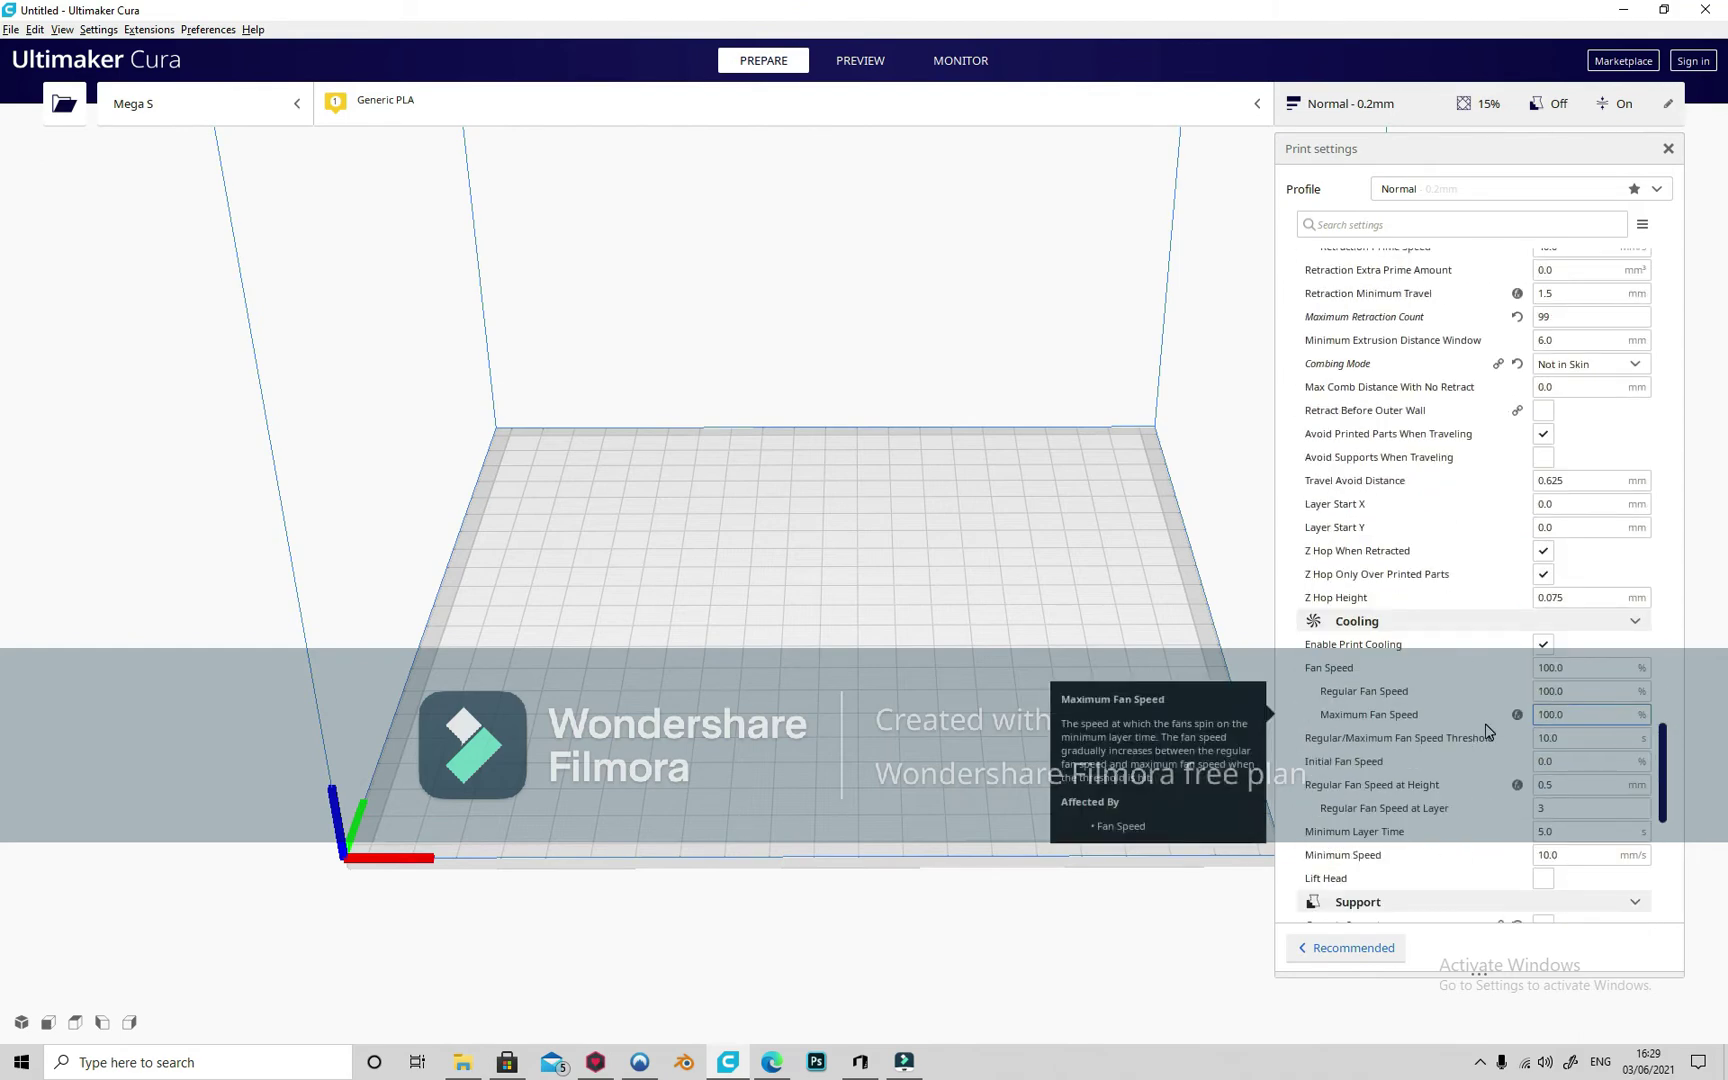
scroll(1486, 731, down, 5)
scroll(1485, 731, down, 1)
scroll(1486, 730, down, 1)
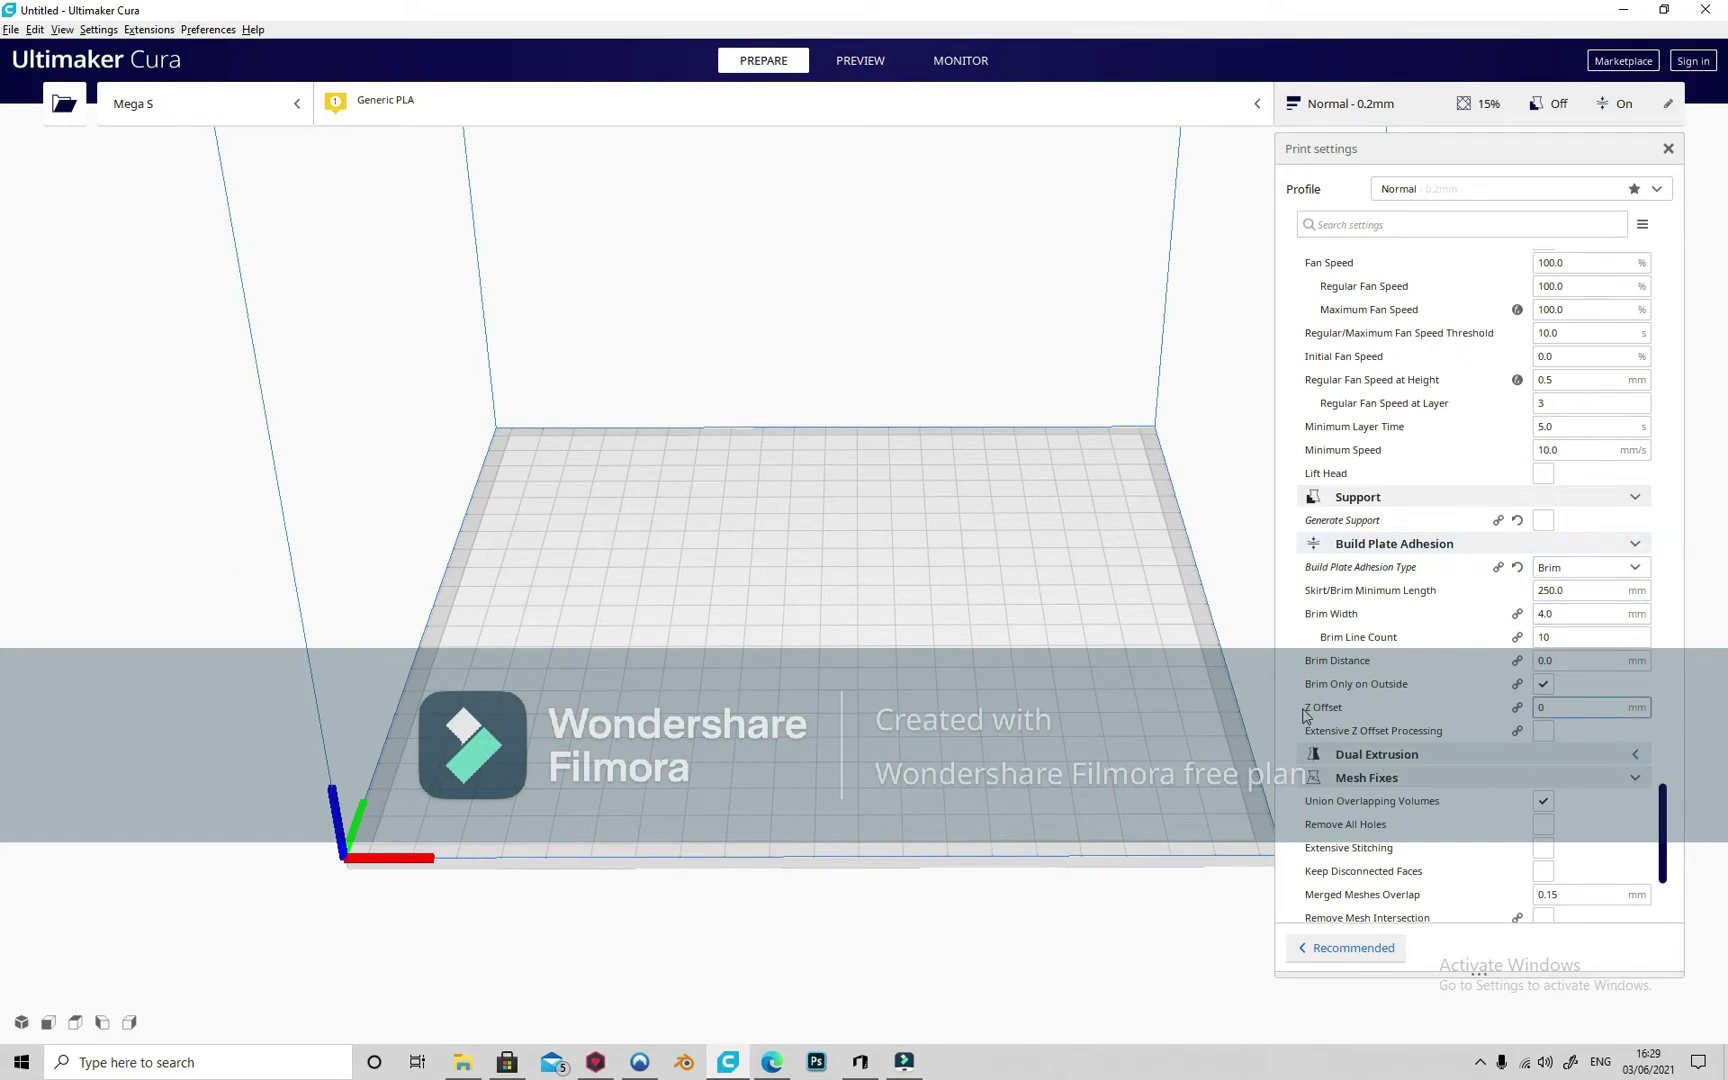
mouse_move(1323, 706)
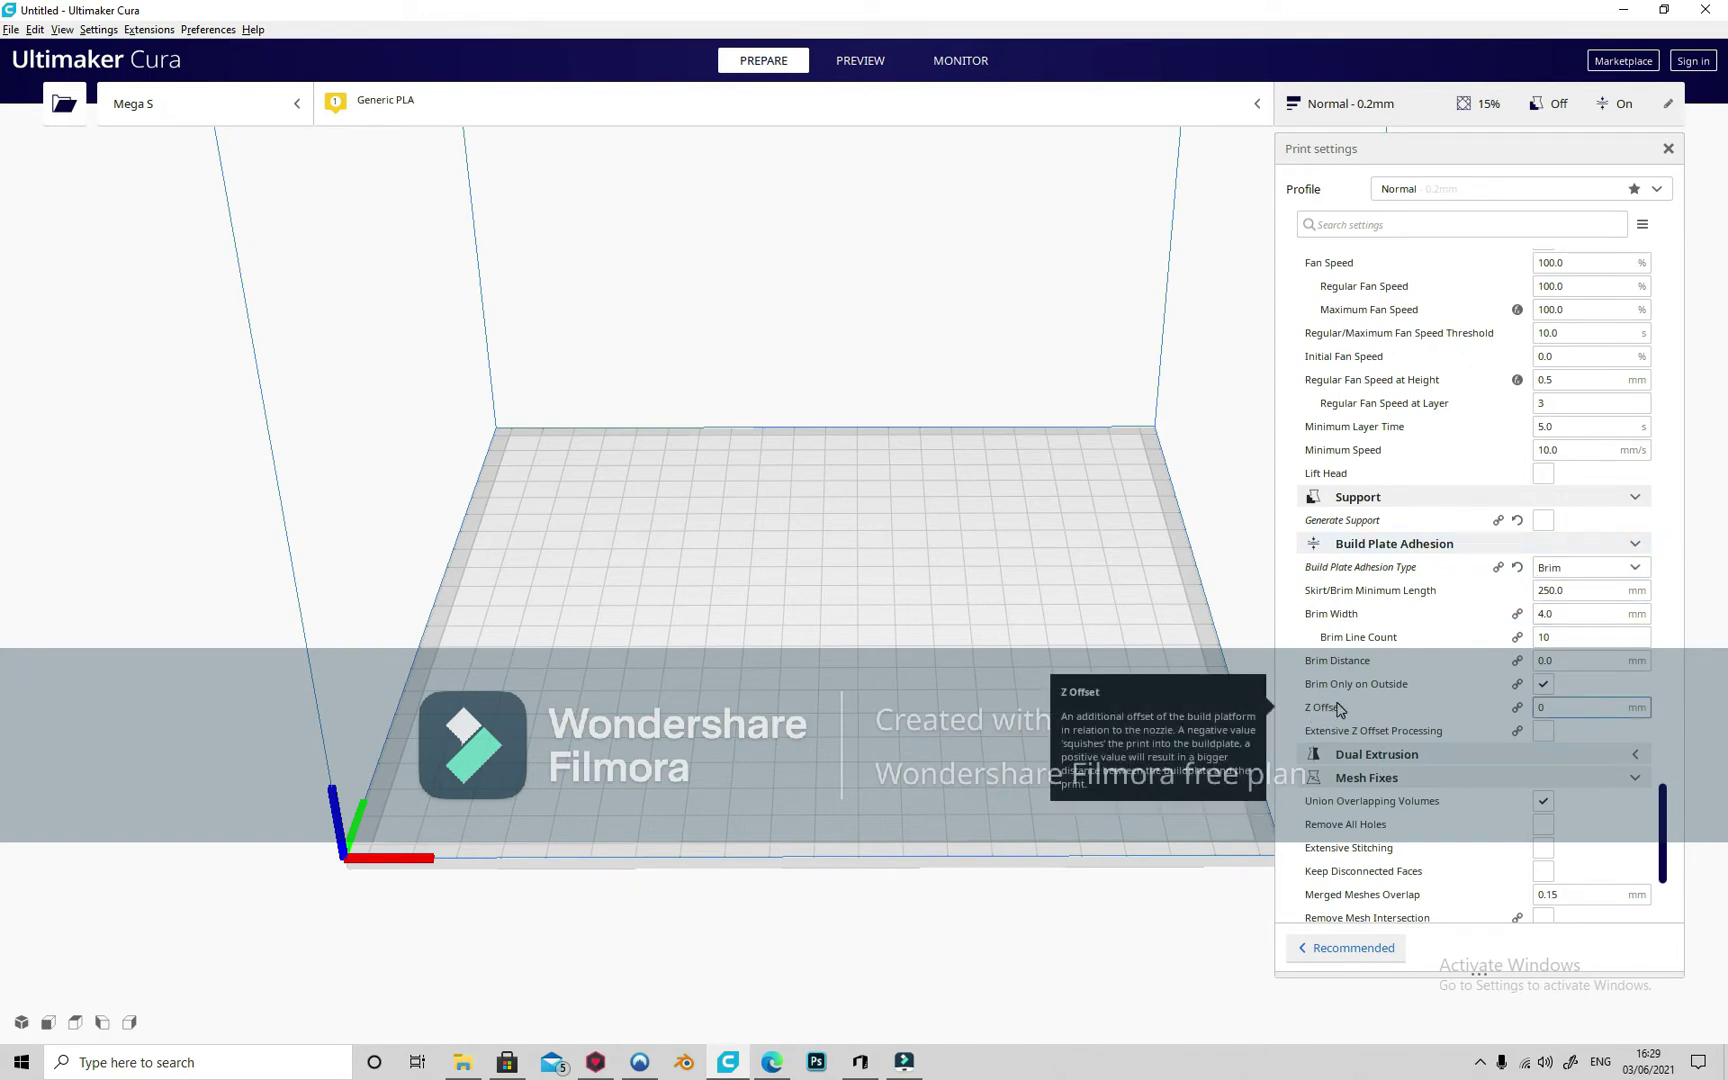
Step: Enter 0.15 in the Build Plate Adhesion Z Offset field
click(1553, 707)
text(.15)
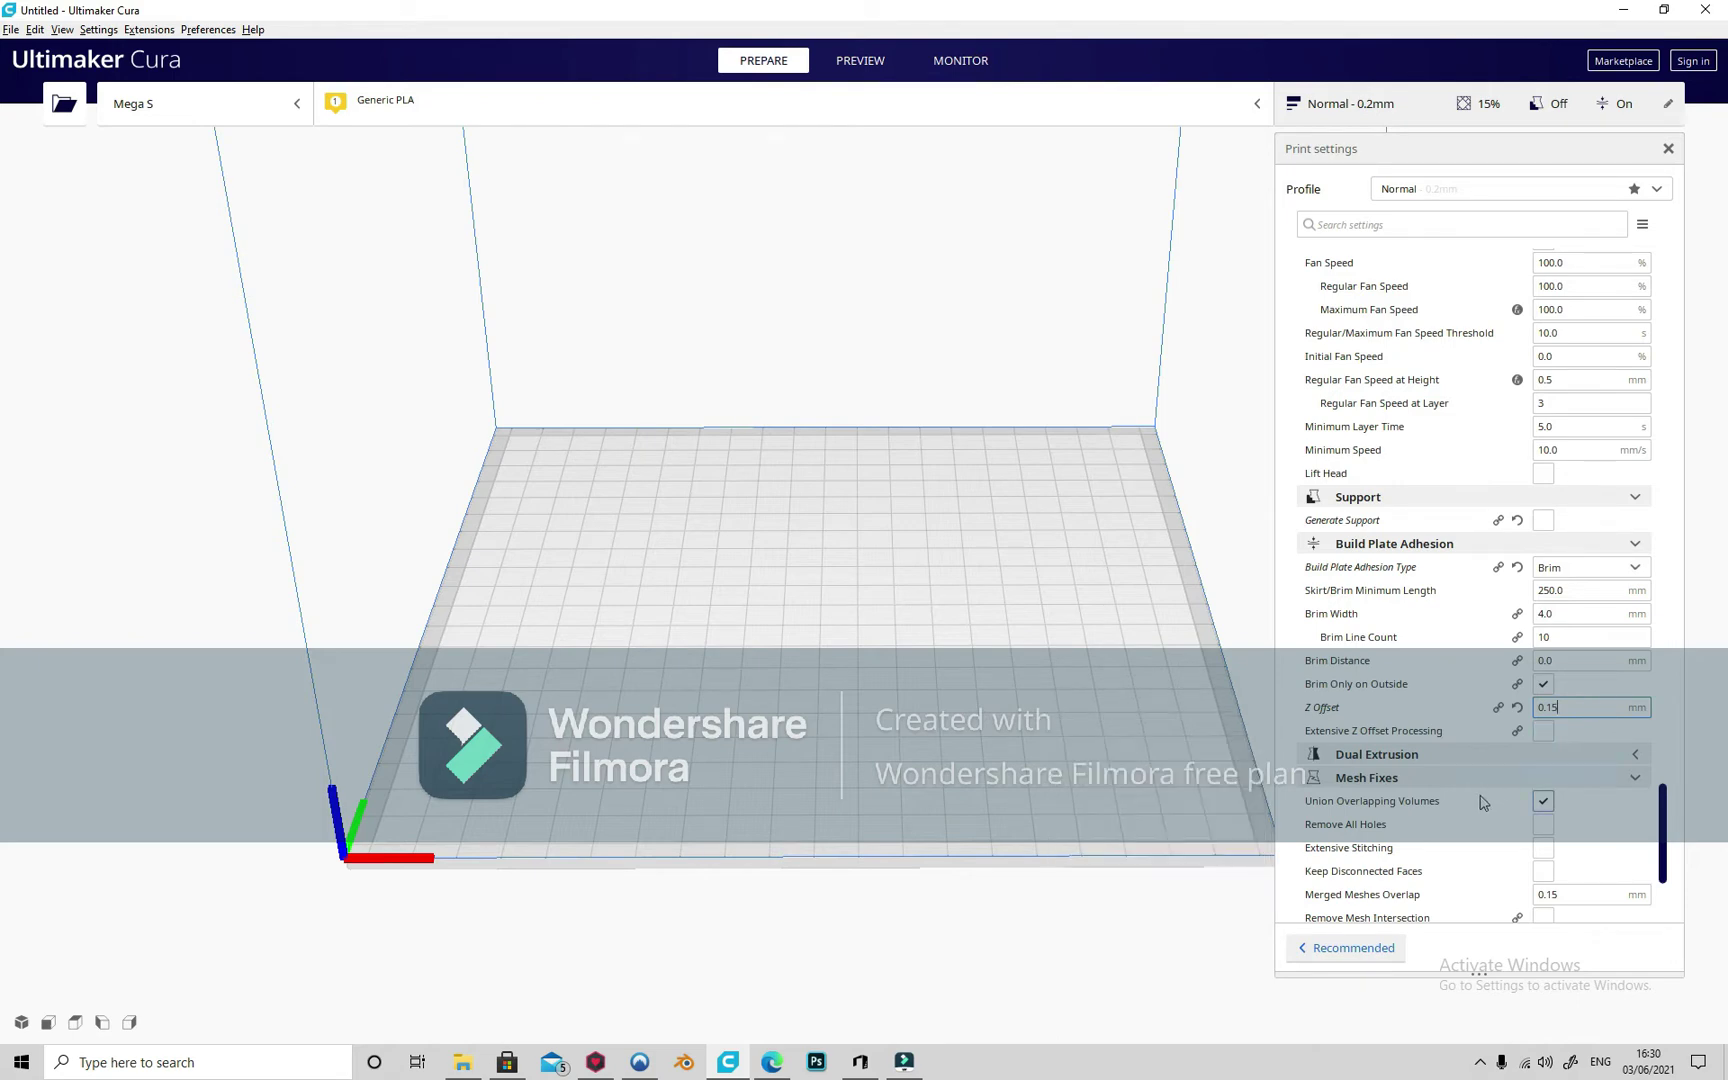
scroll(1439, 816, down, 2)
scroll(1439, 815, down, 2)
scroll(1439, 816, up, 4)
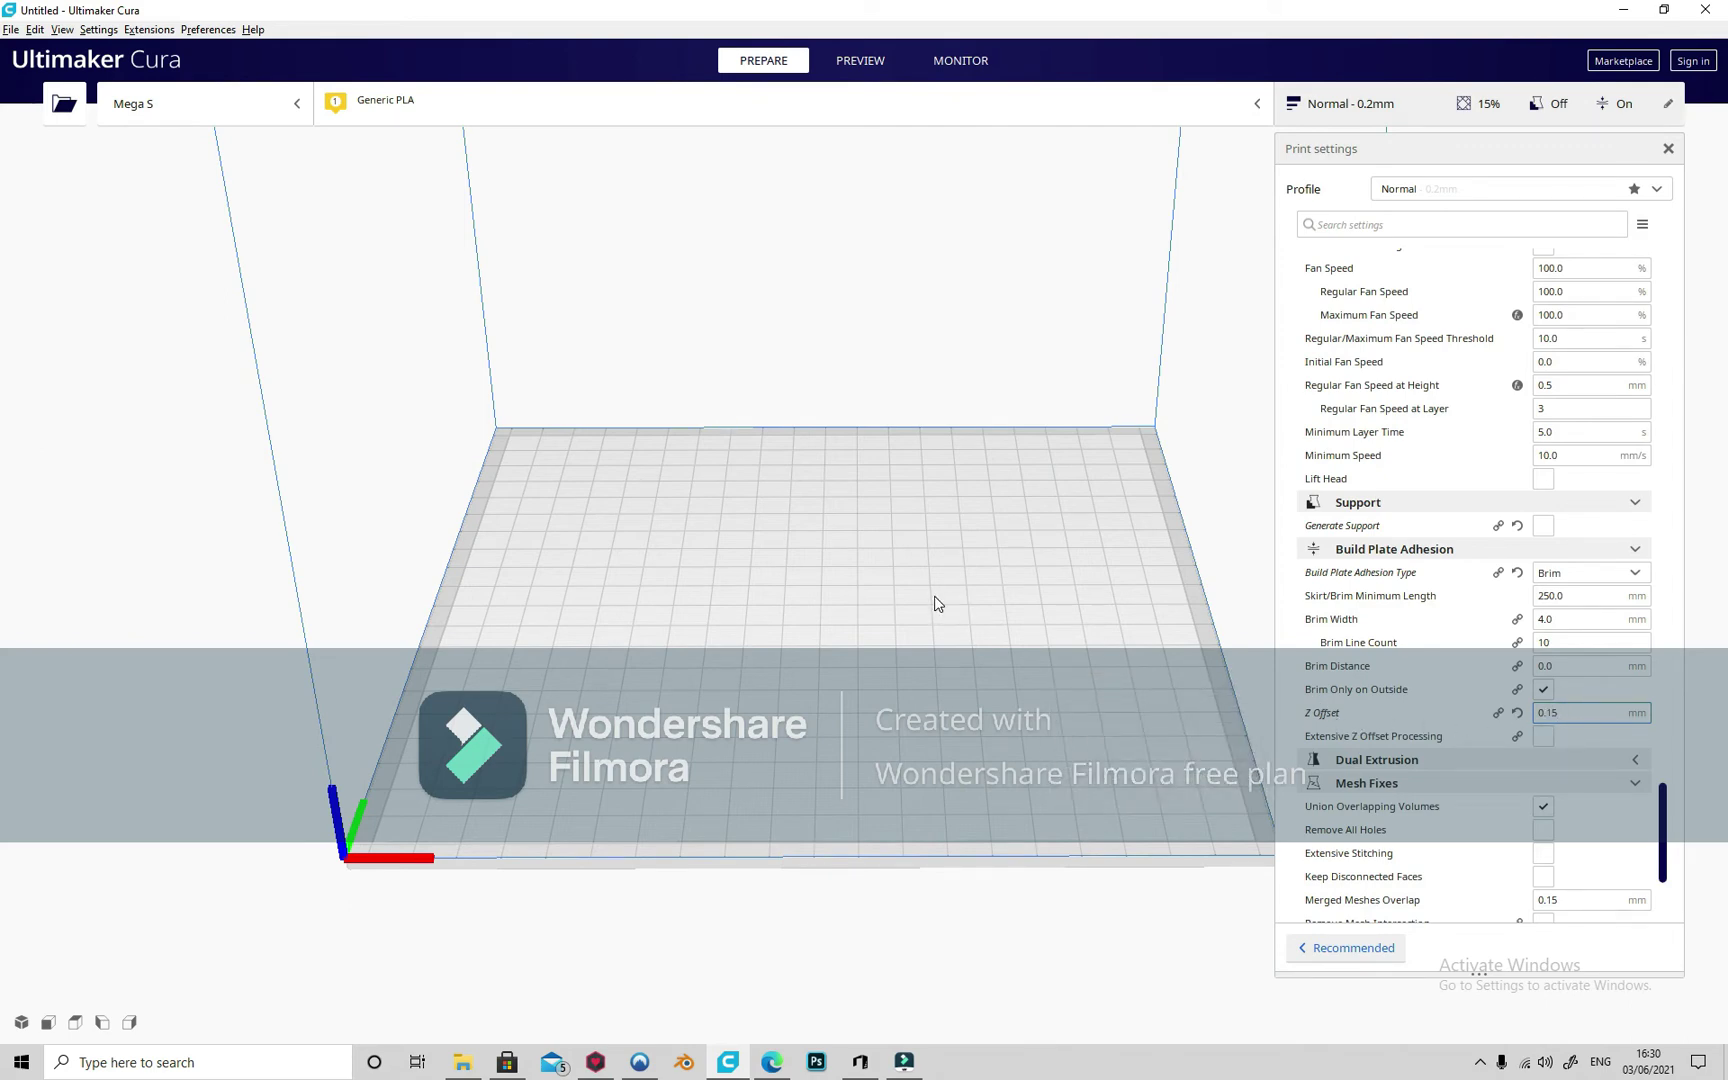
Step: Insert a cylinder in 3D Builder and set its height to 0.2 mm
click(875, 1059)
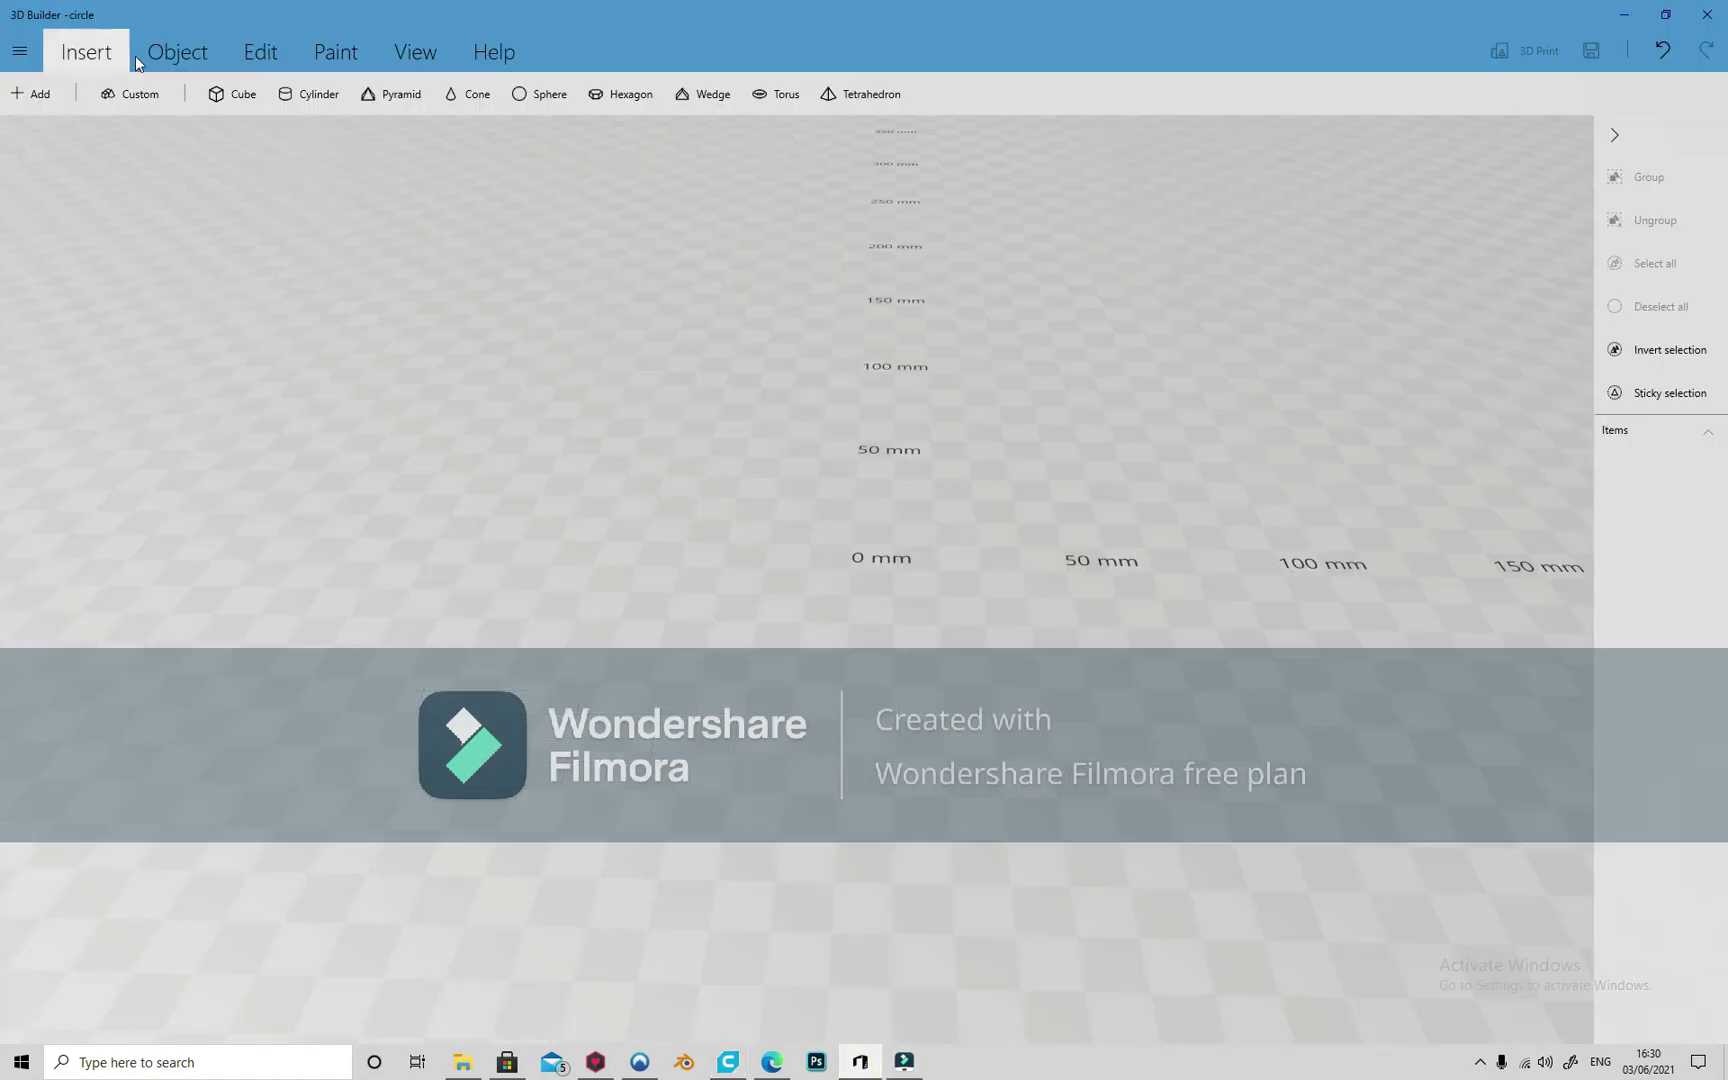
click(311, 93)
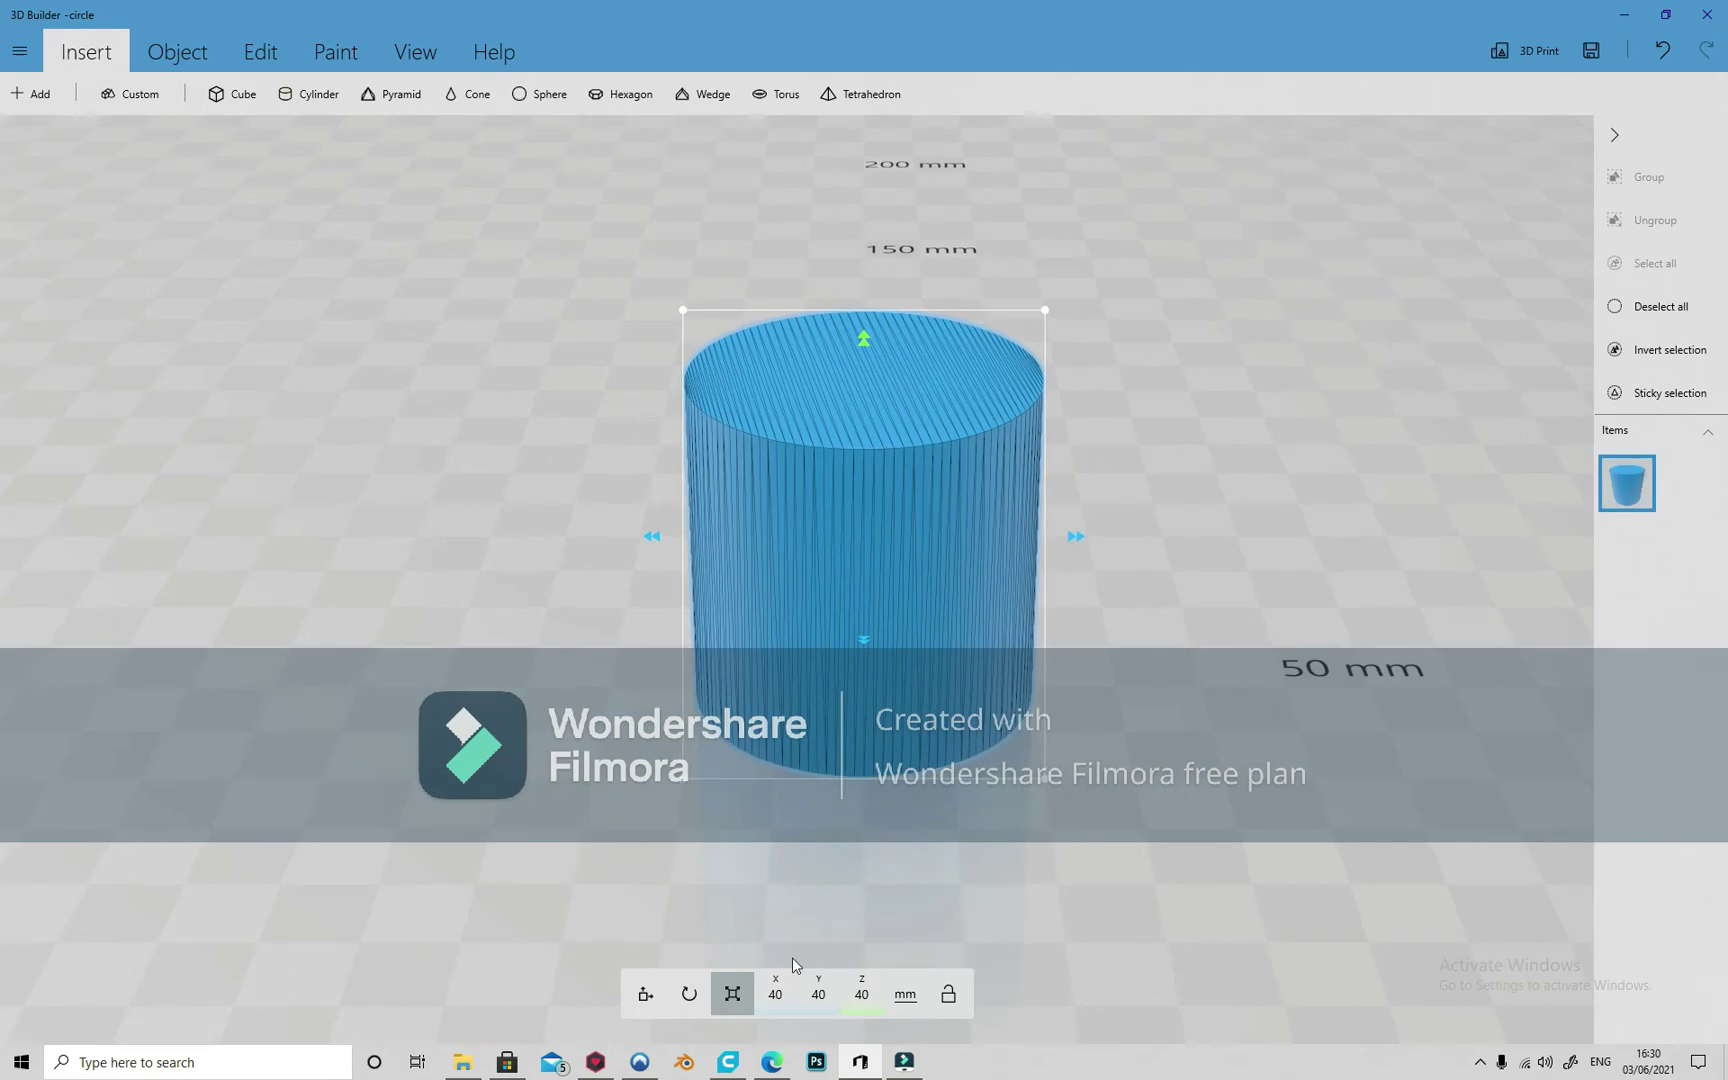
click(862, 995)
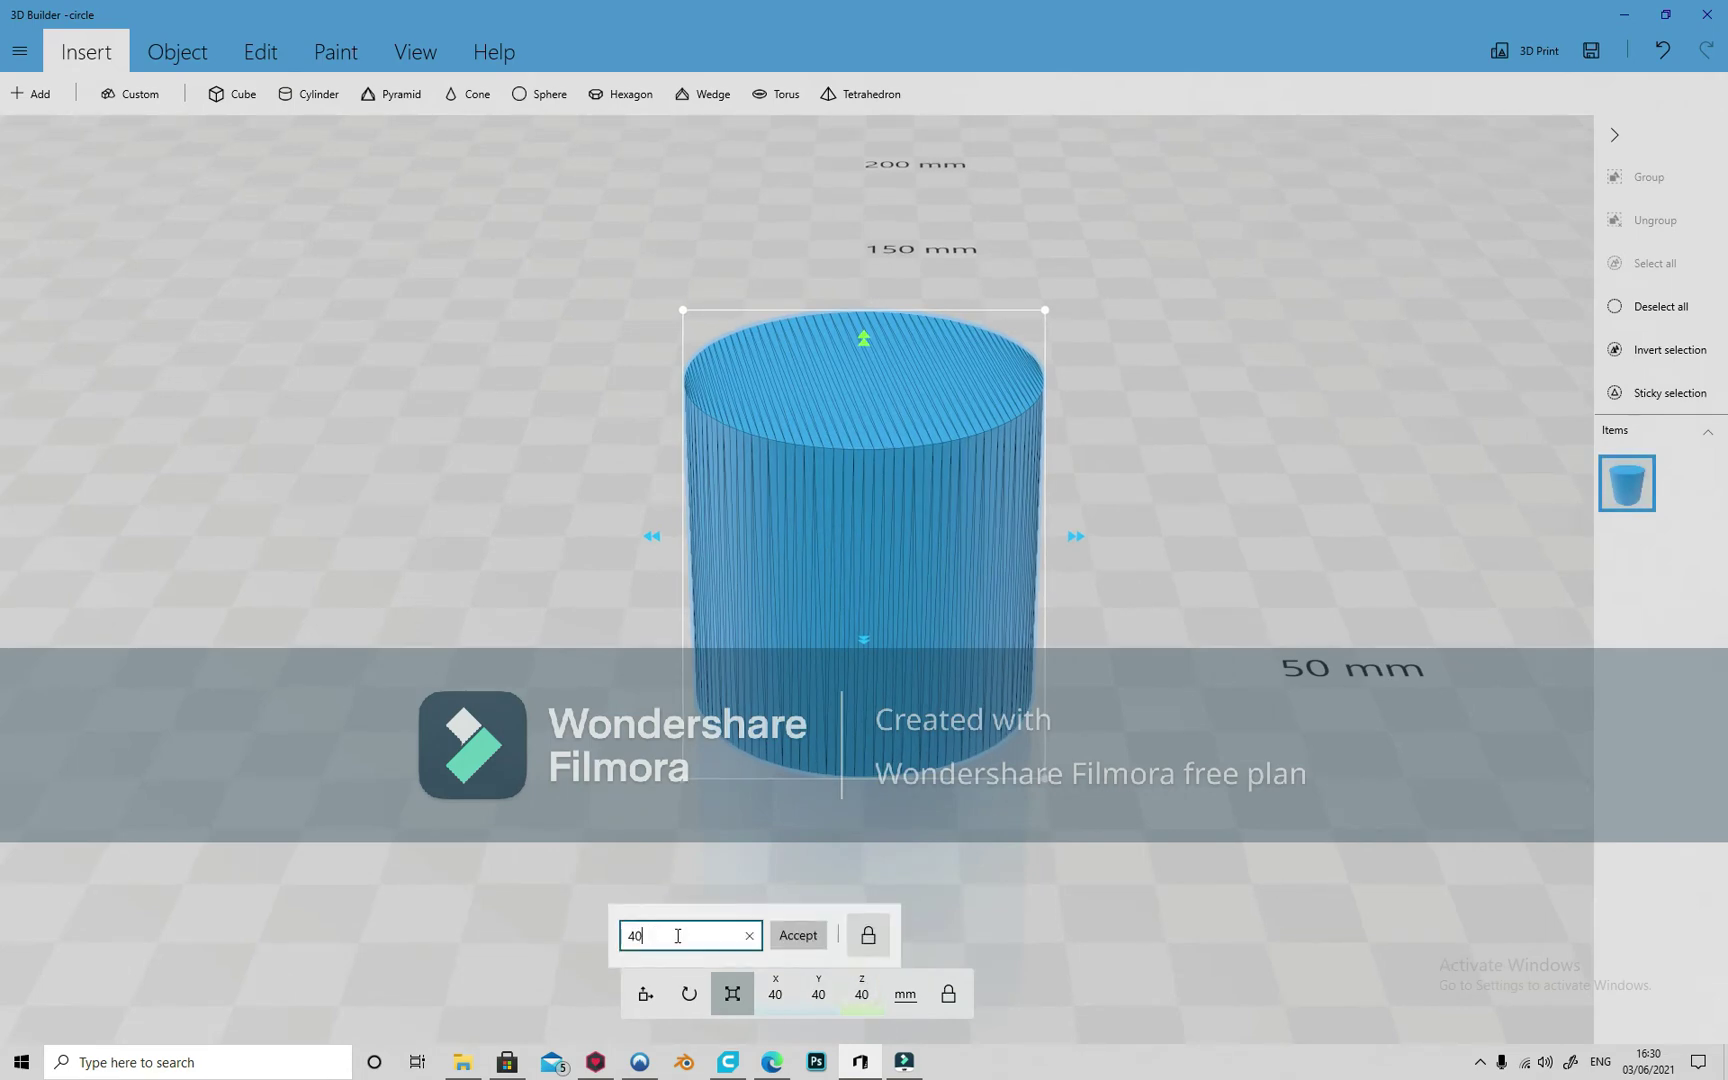
text(0.2)
click(797, 936)
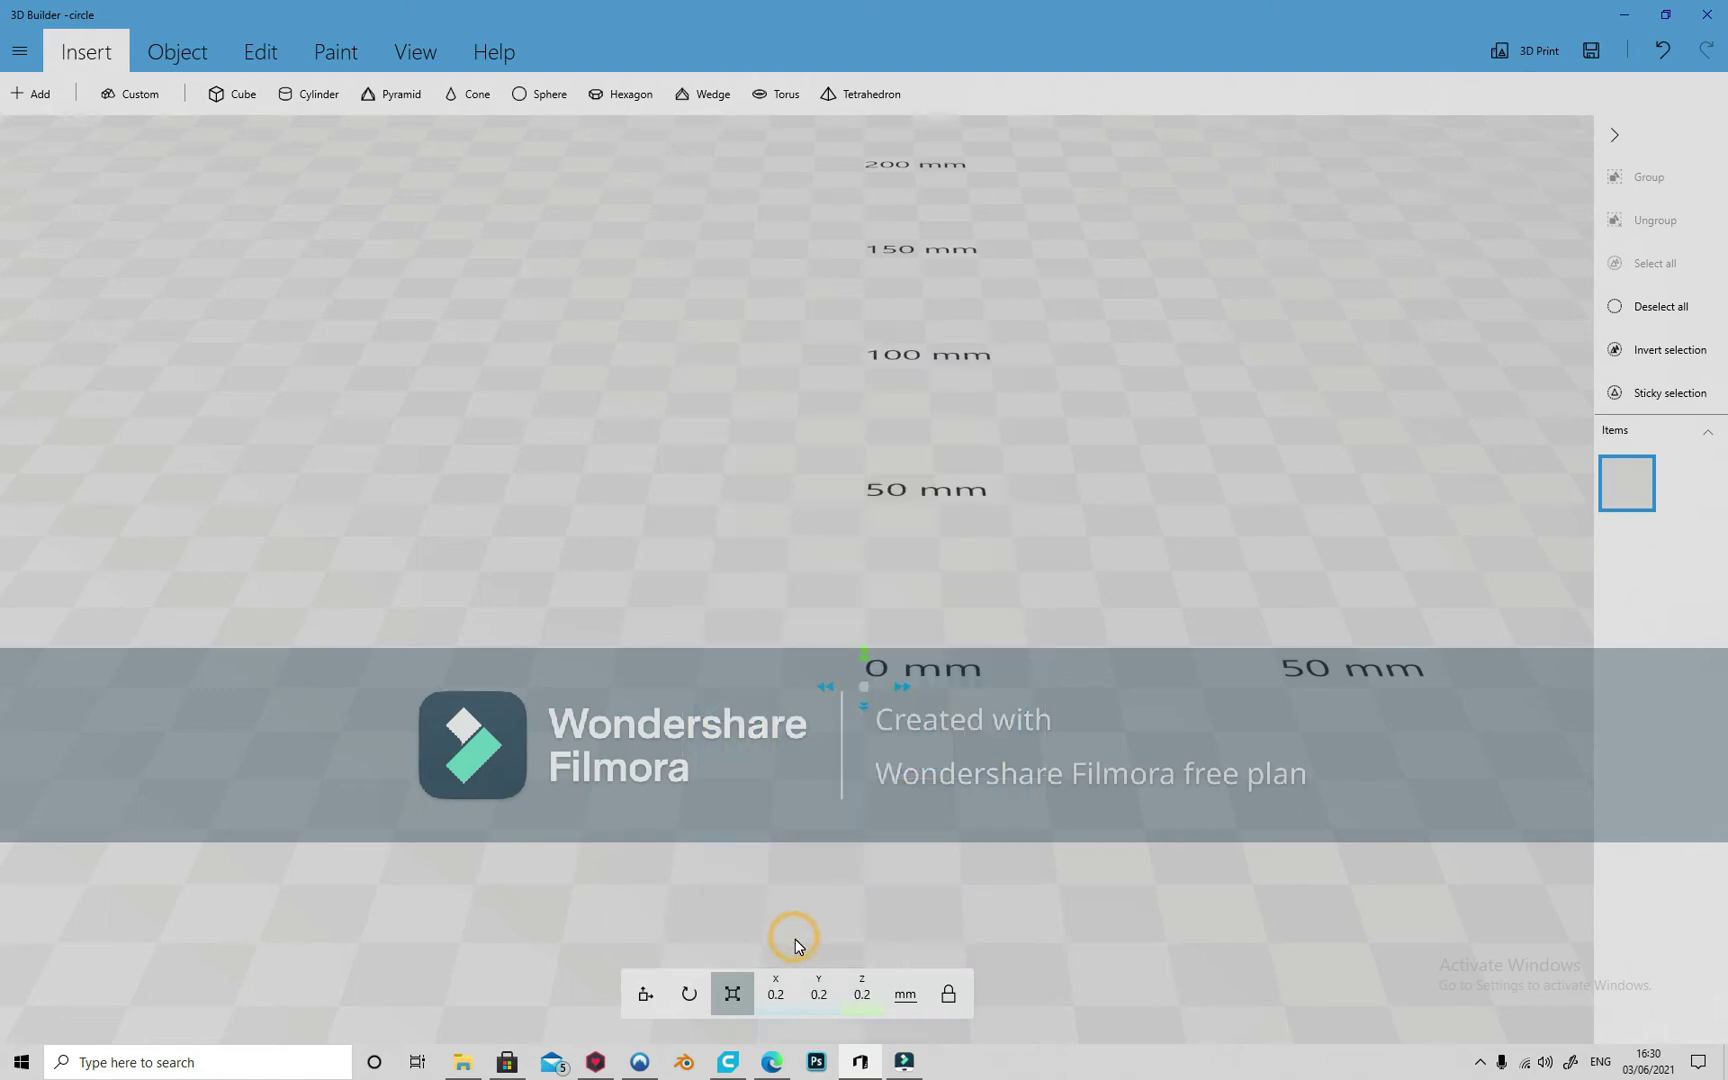
Step: Resize the thin disc to 40 mm in both X and Y
click(818, 995)
text(40)
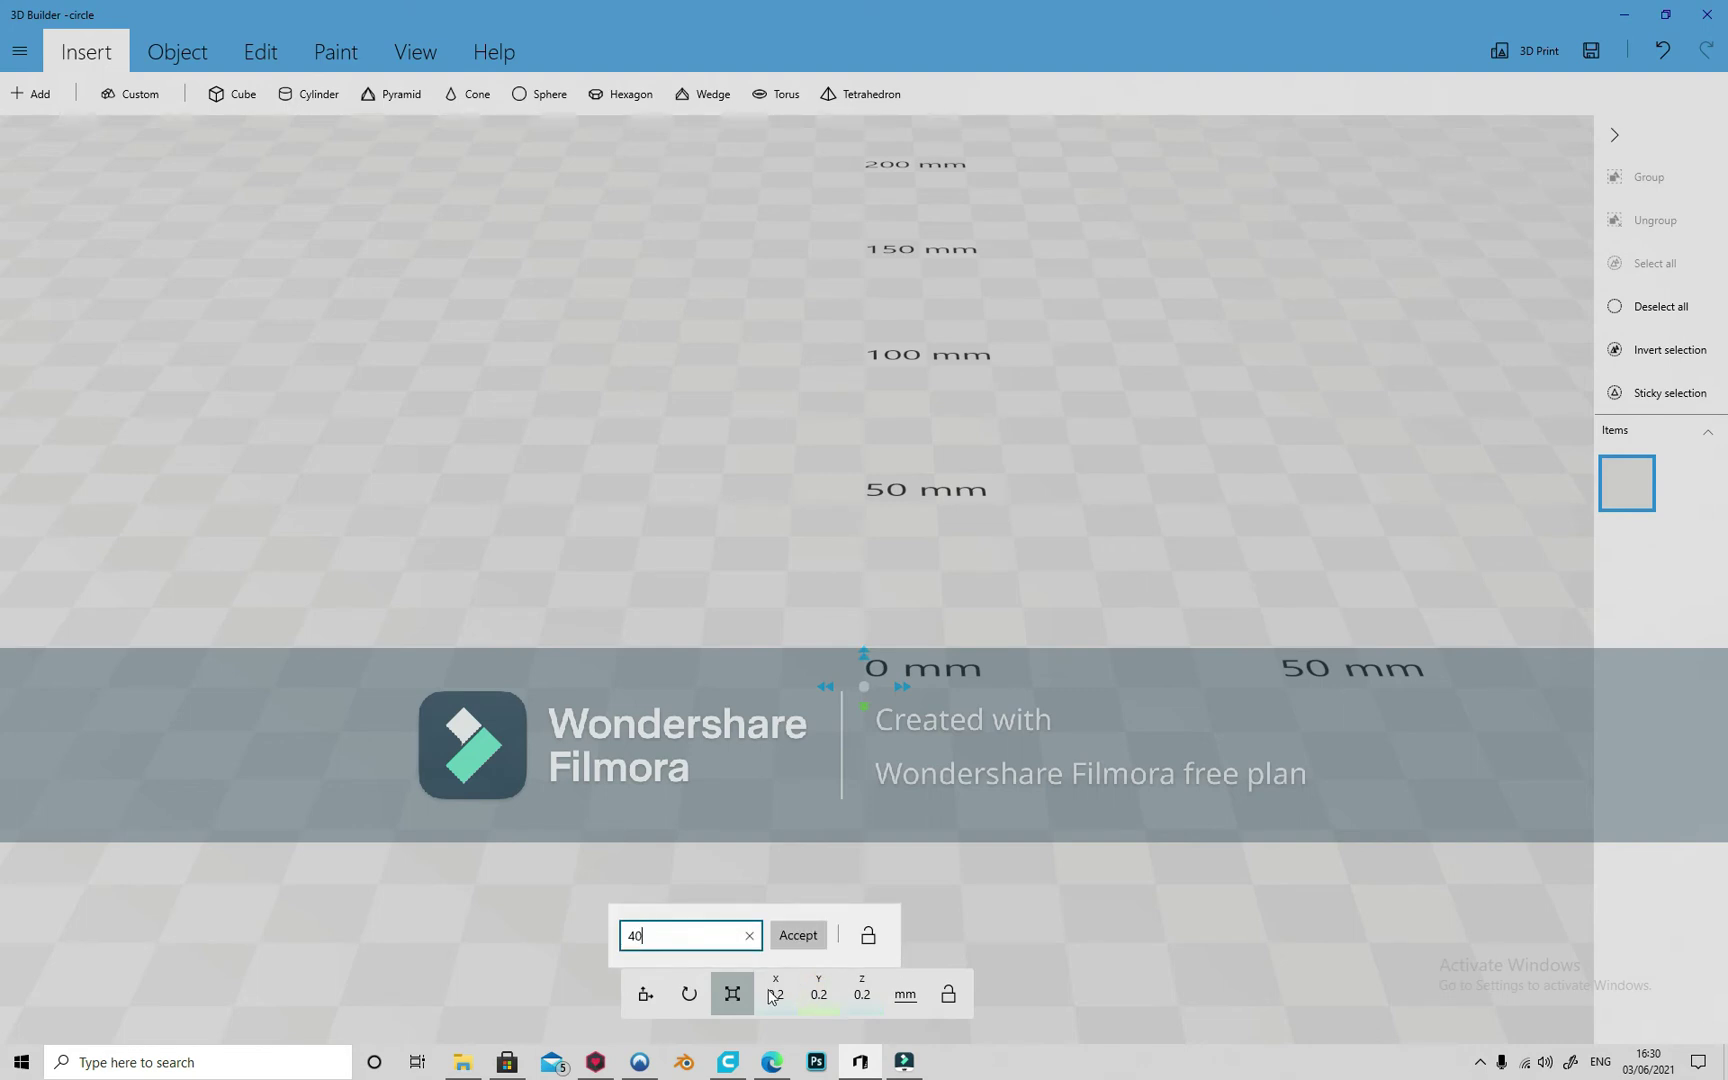
click(778, 998)
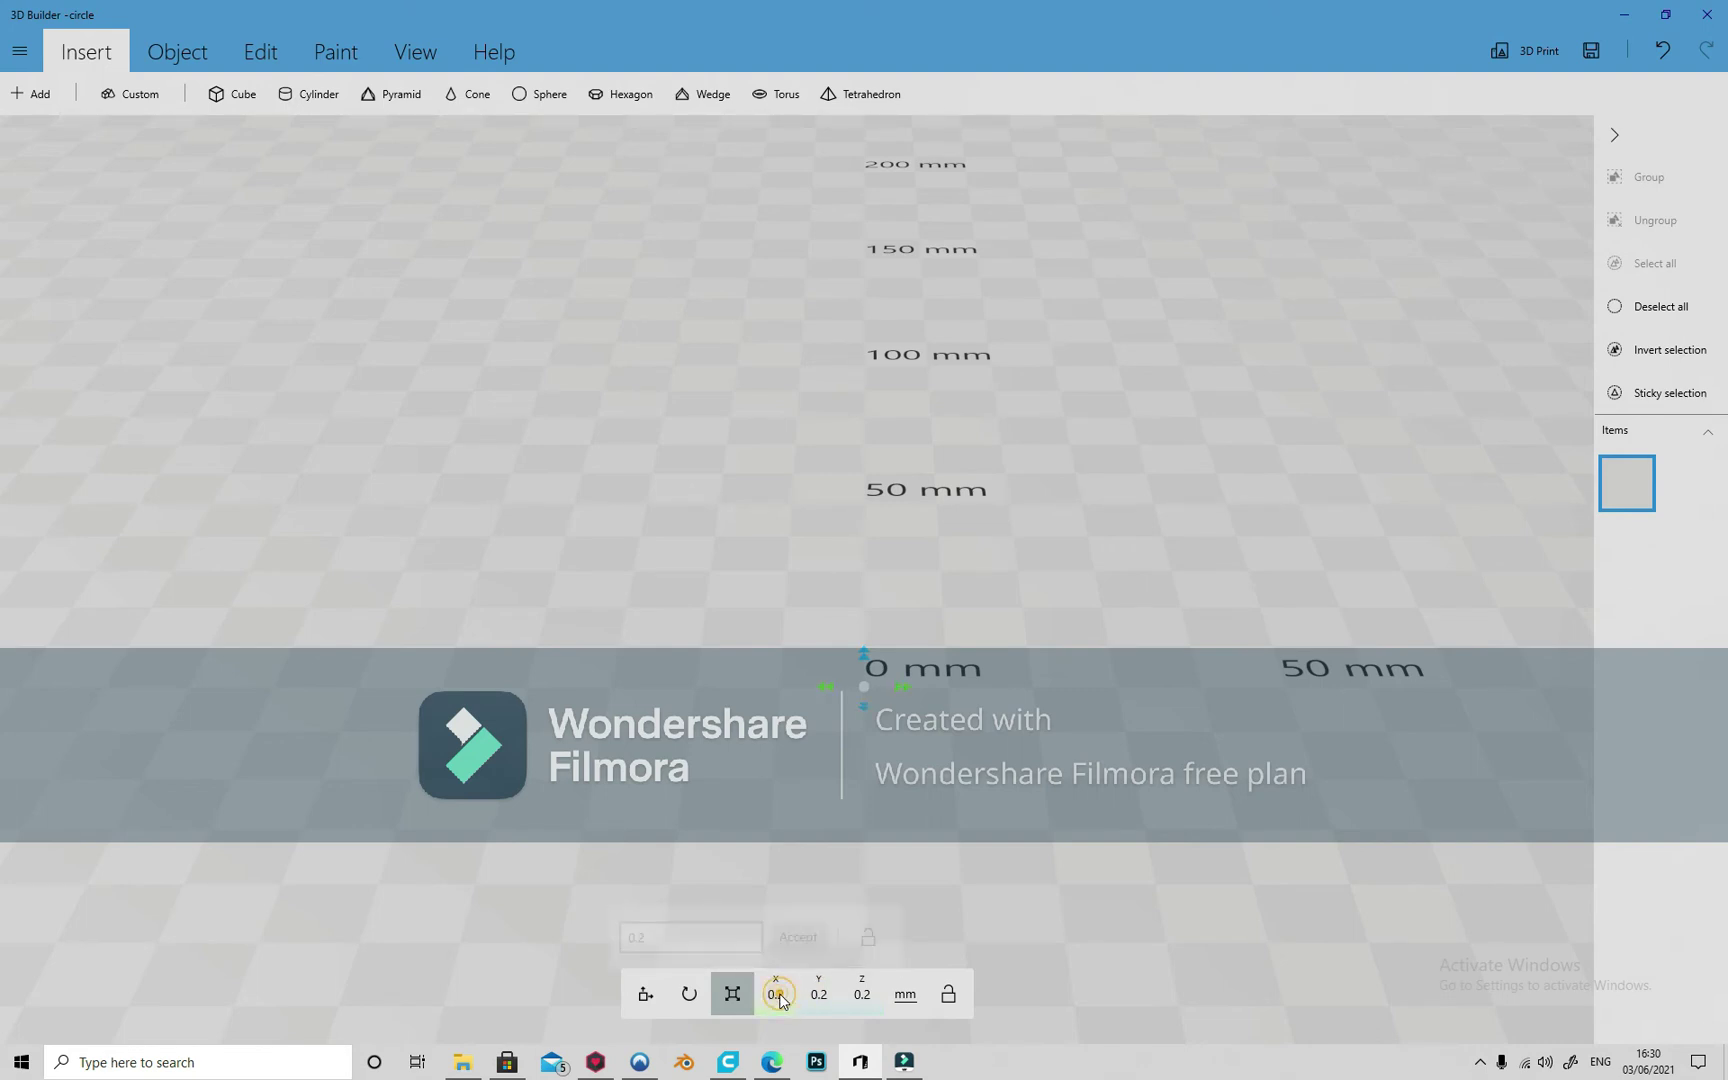
click(778, 998)
text(40)
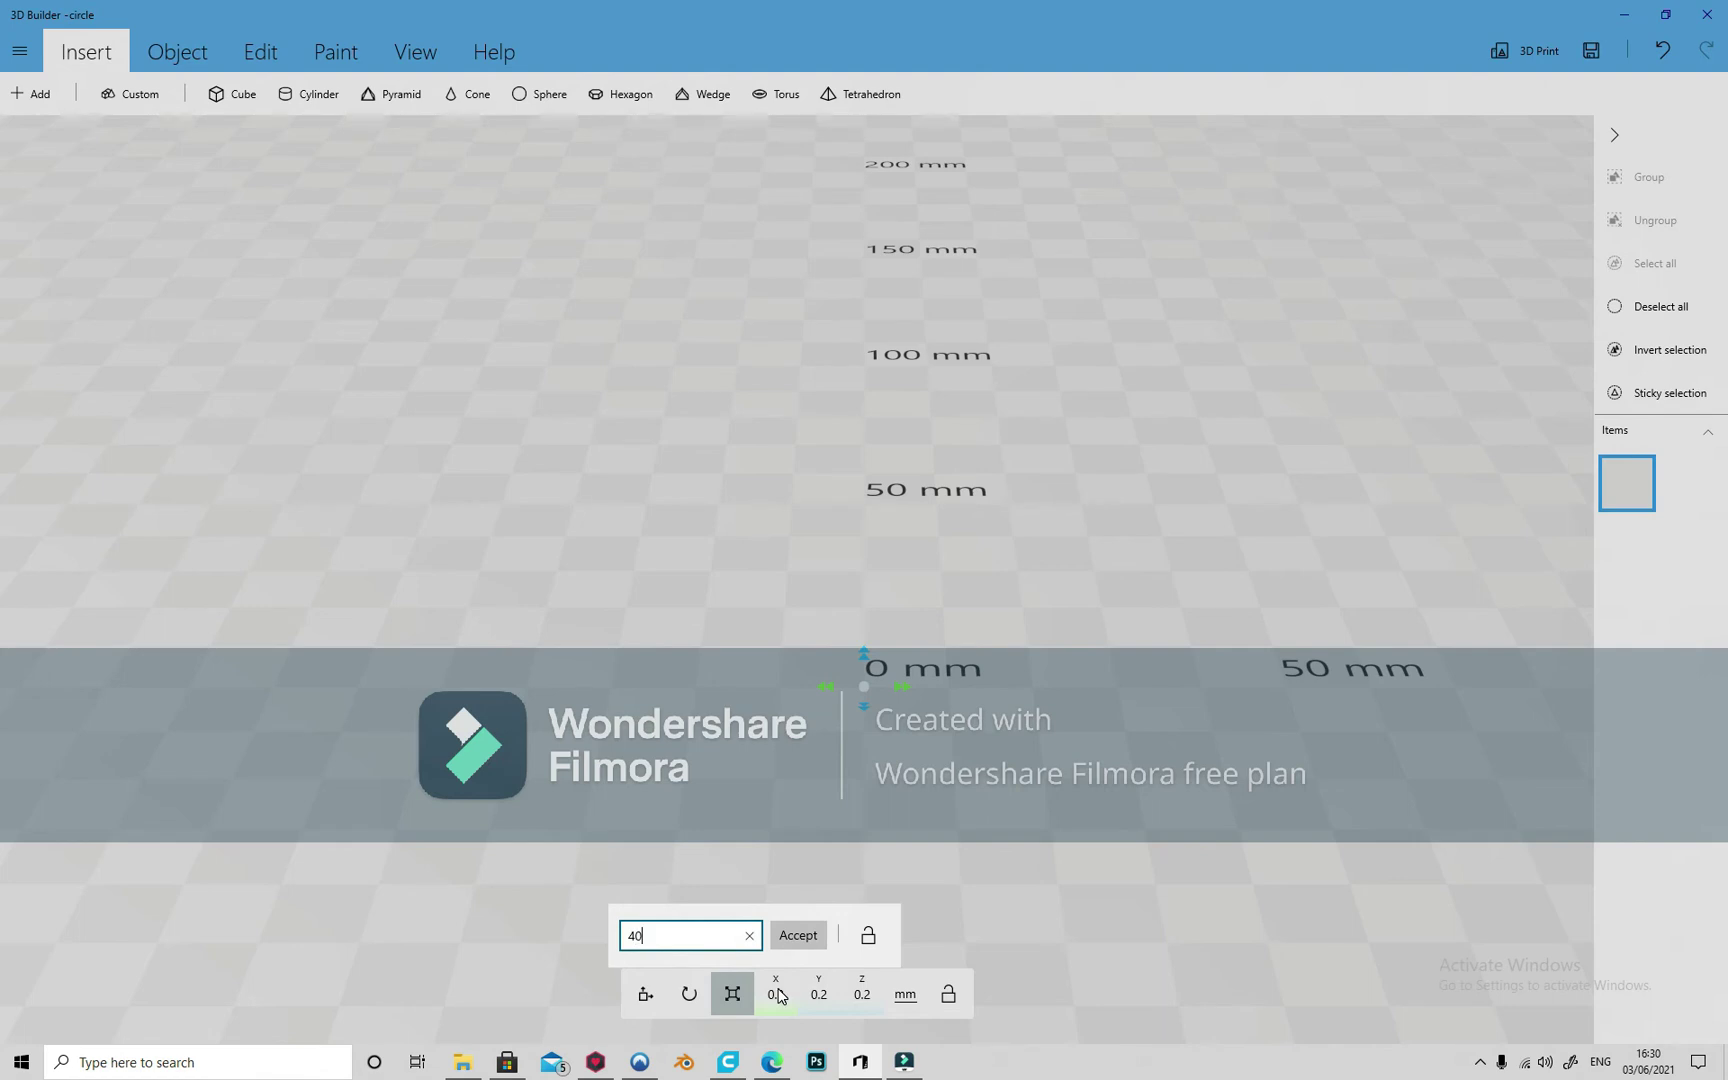
click(797, 935)
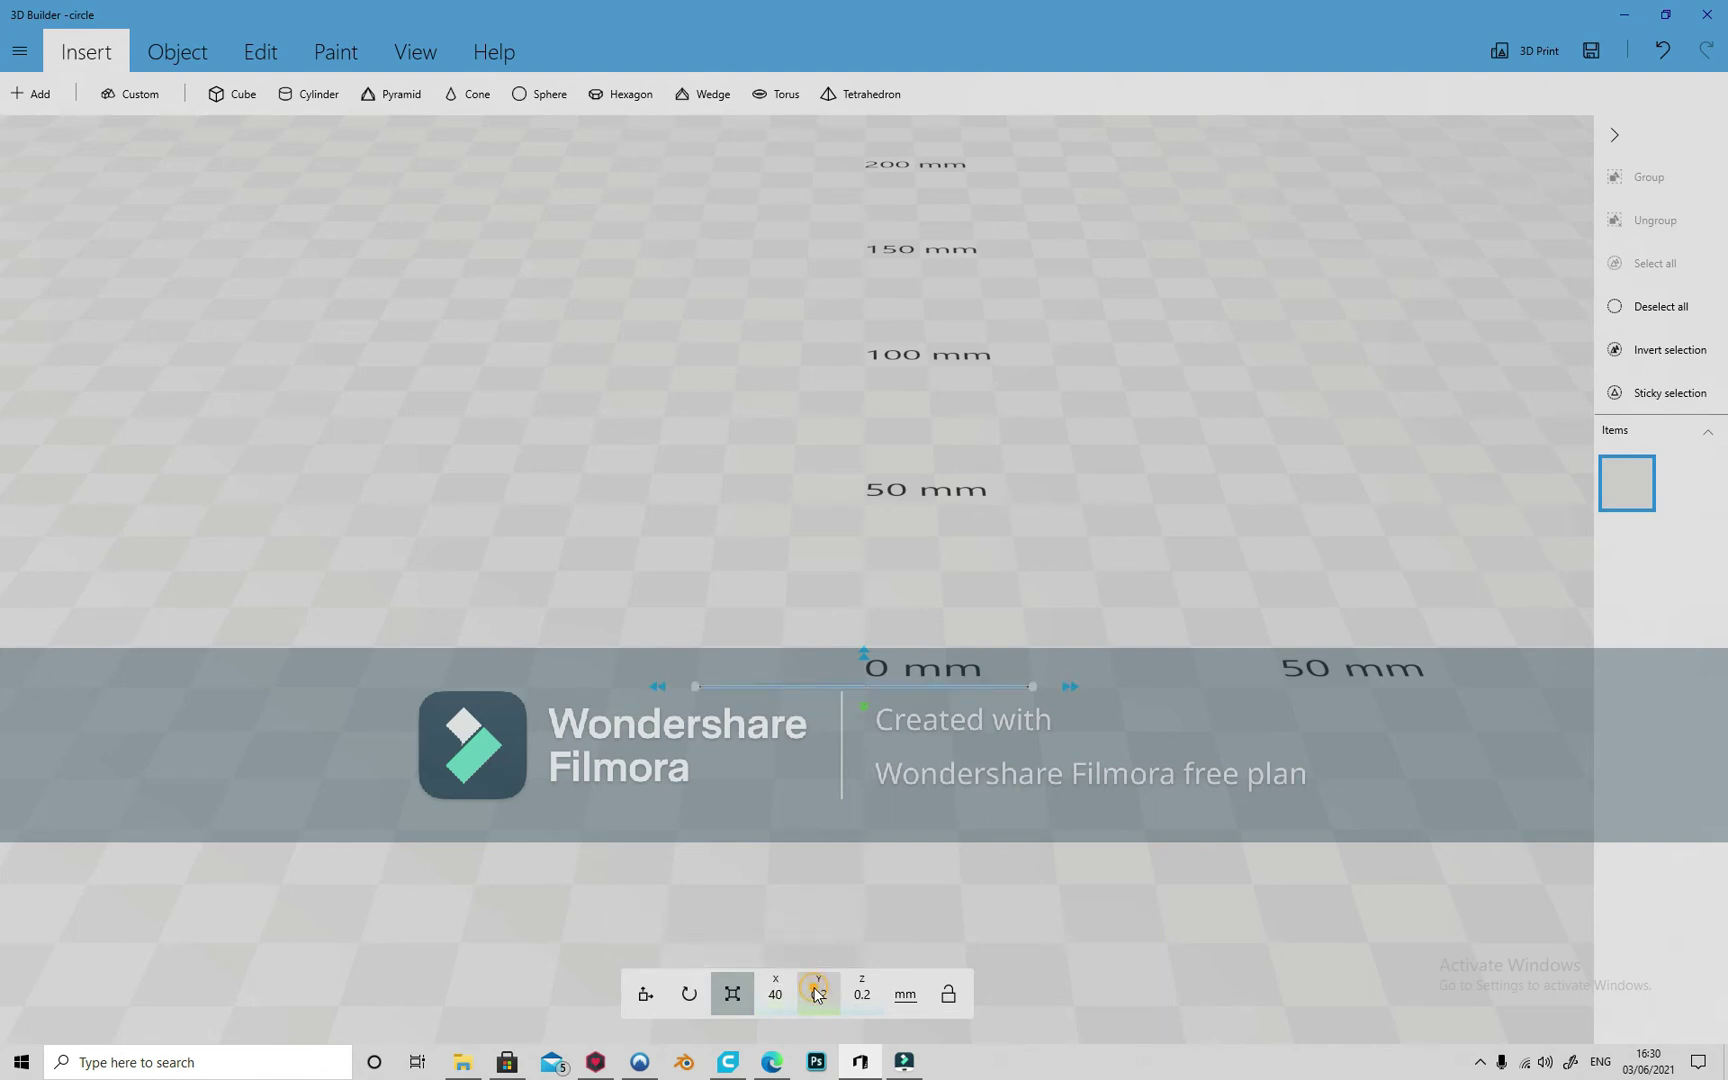
click(817, 996)
text(40)
click(783, 939)
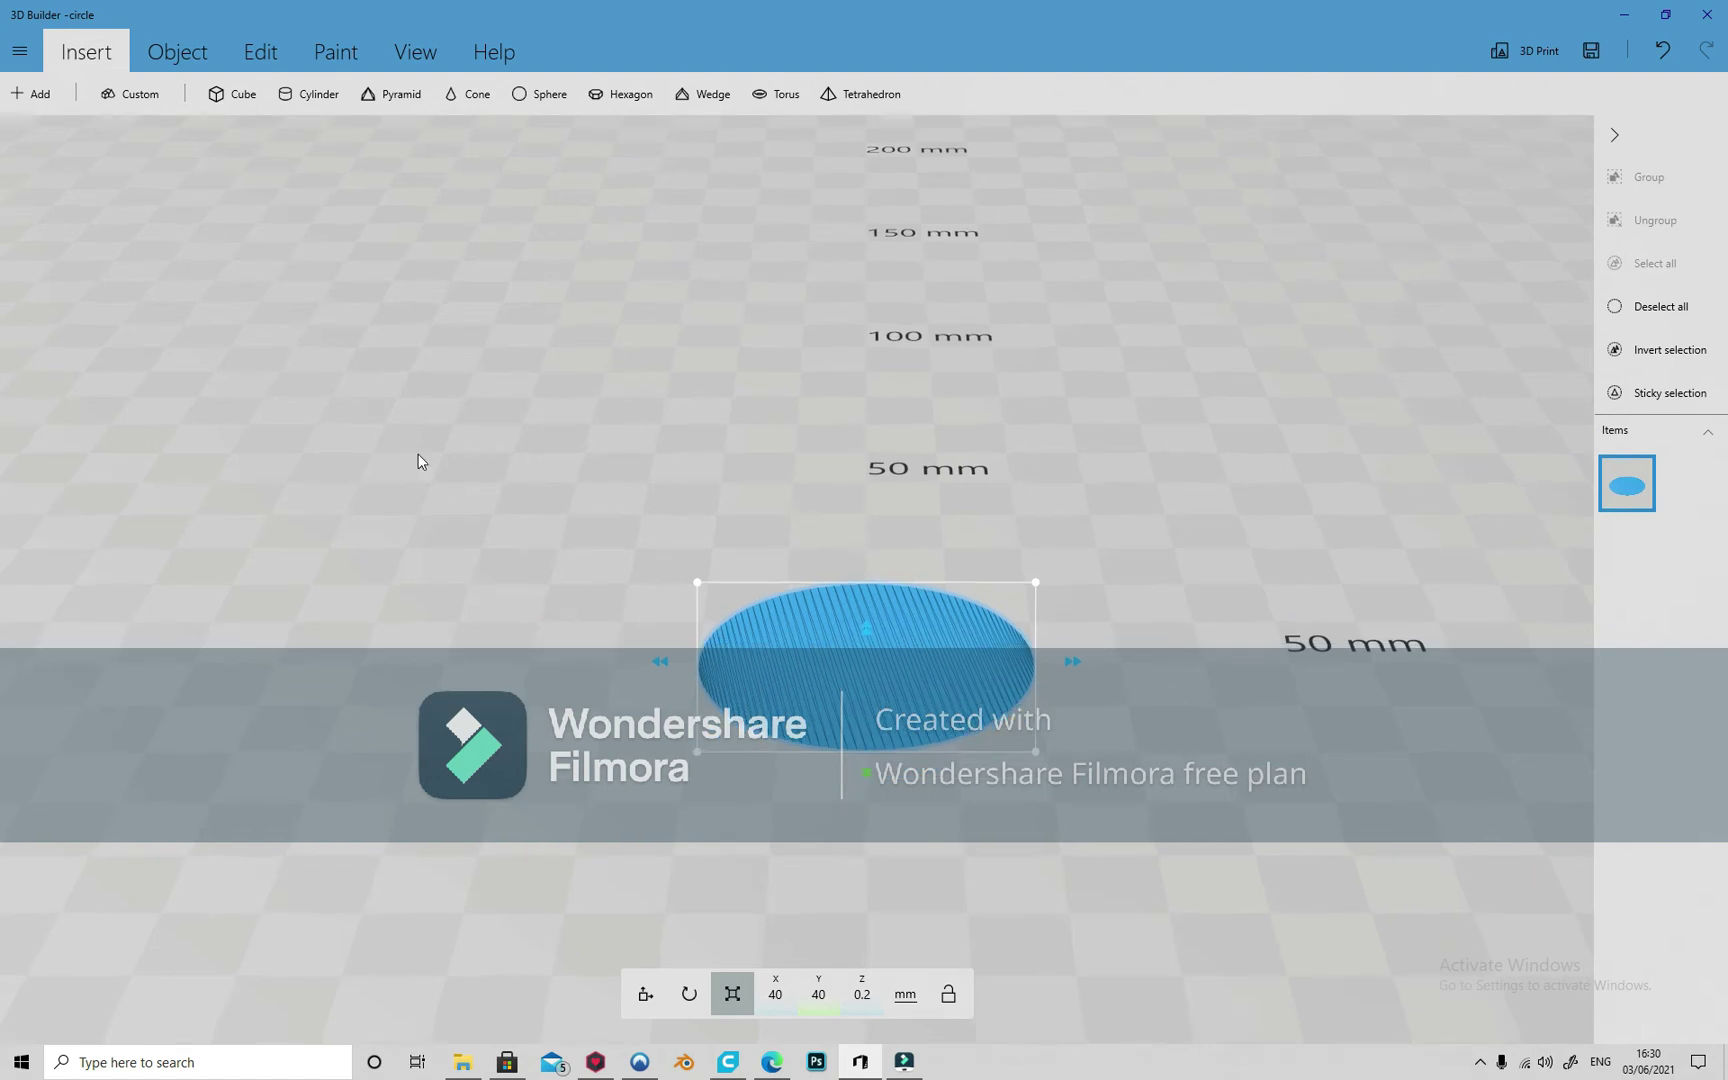
click(21, 52)
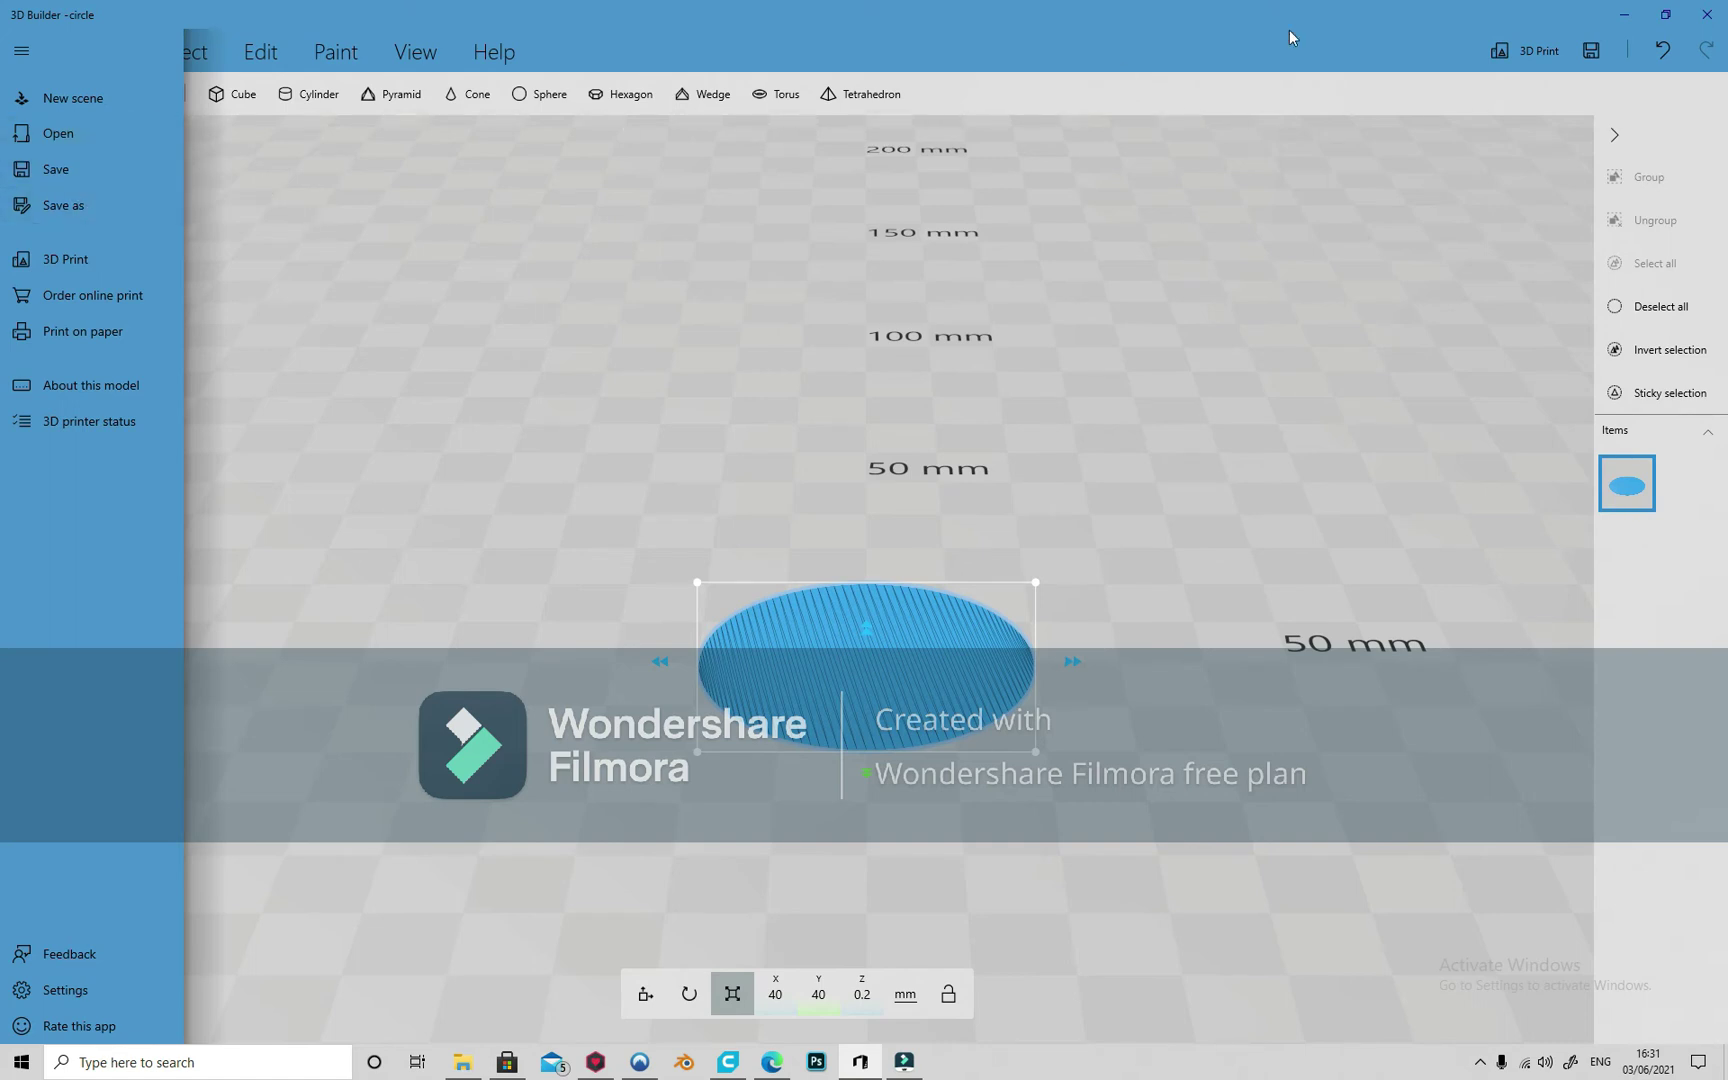
Step: Back in Cura, load circle.stl from Documents onto the build plate
click(1620, 14)
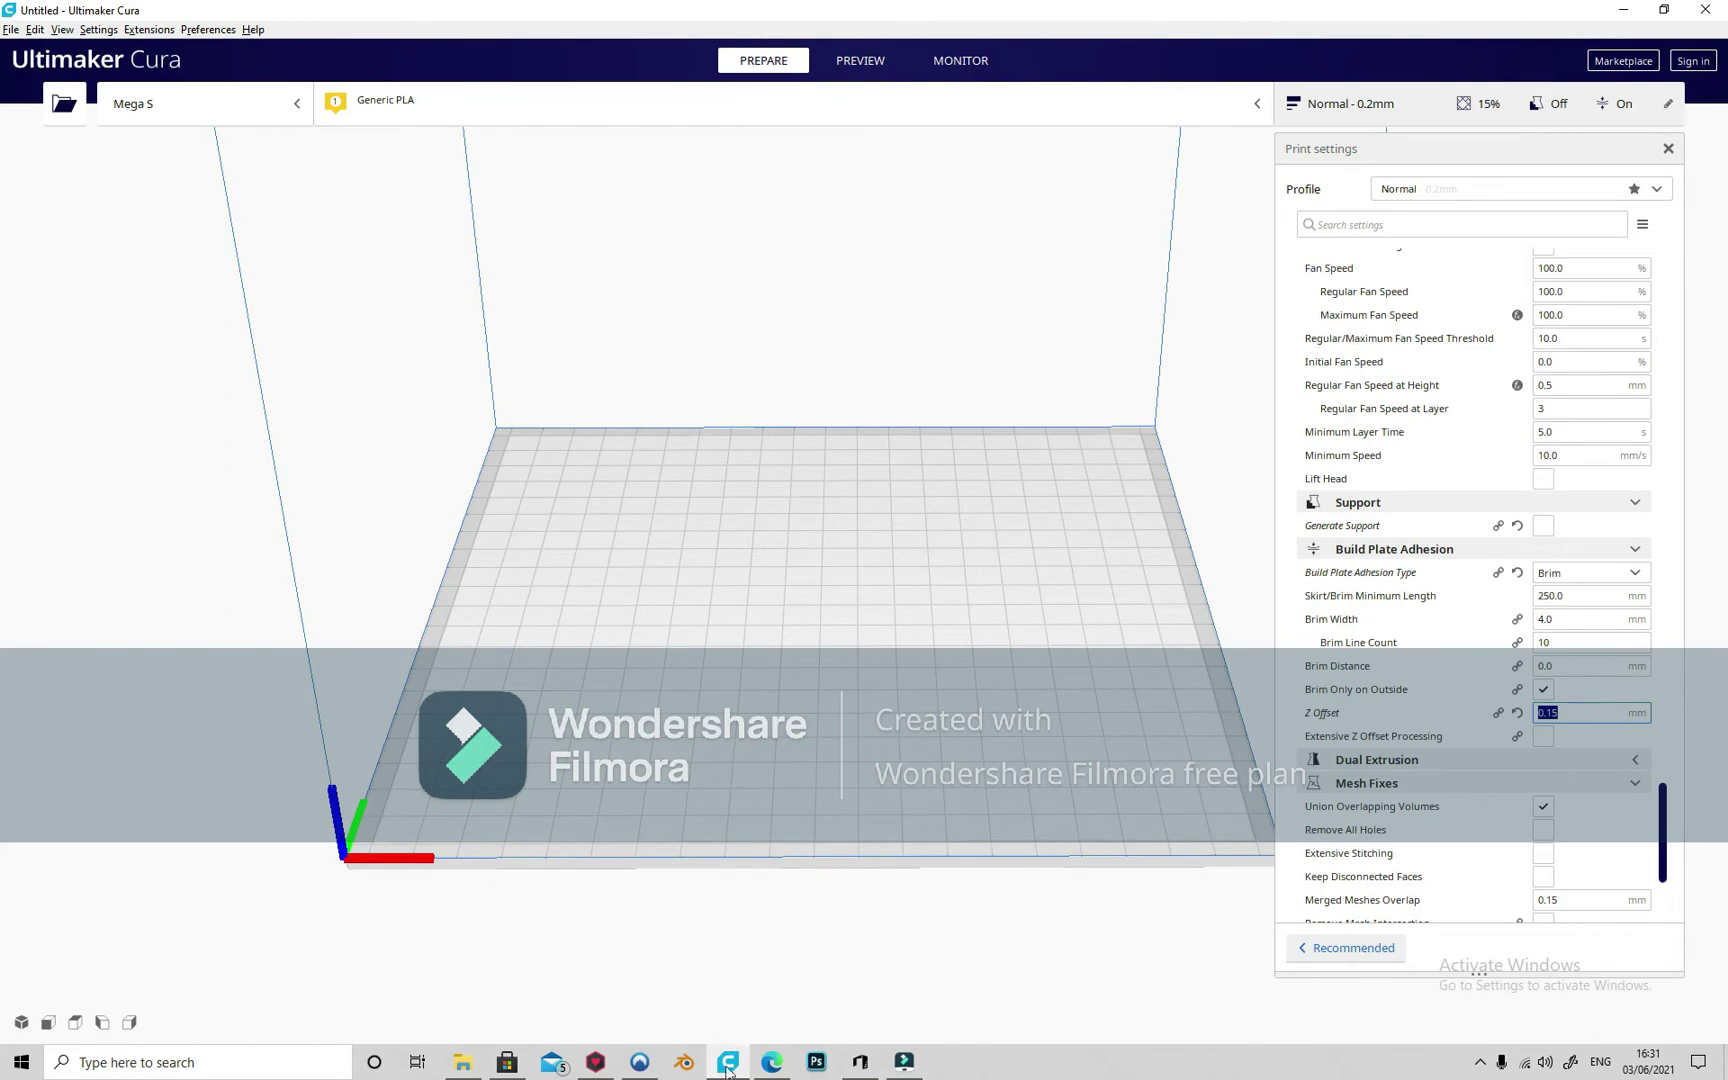
click(64, 105)
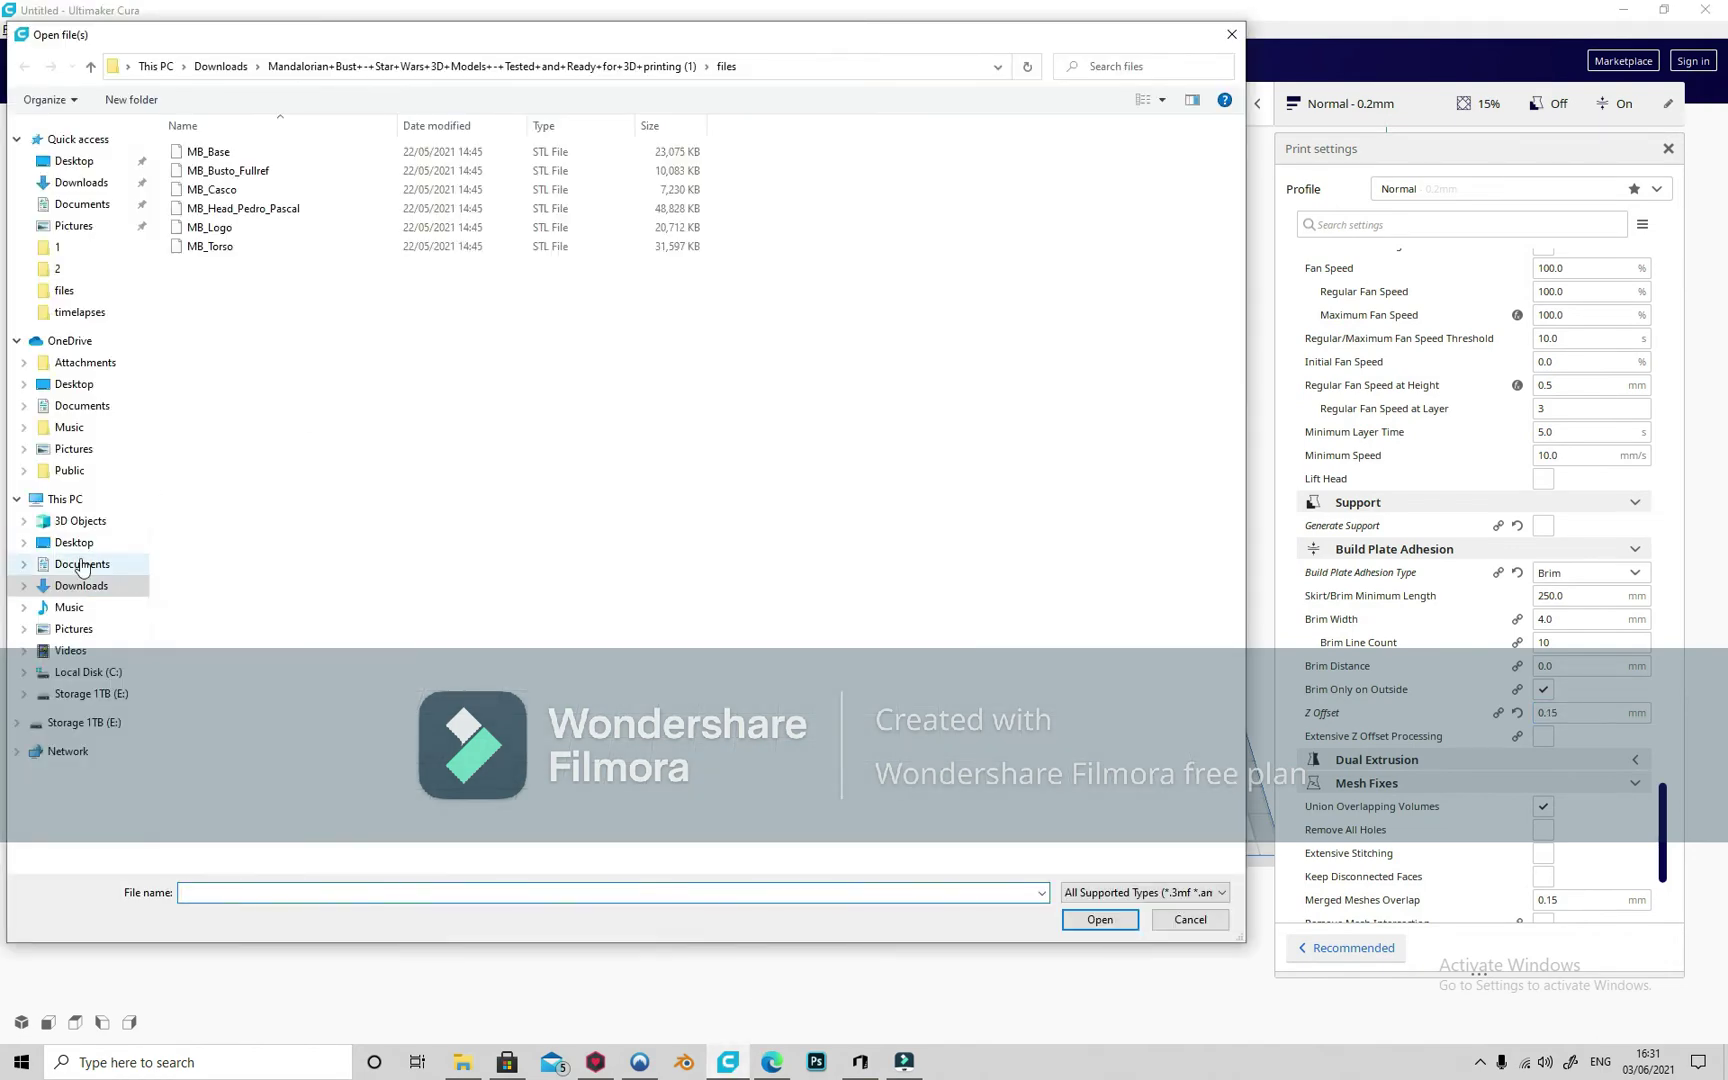
click(81, 564)
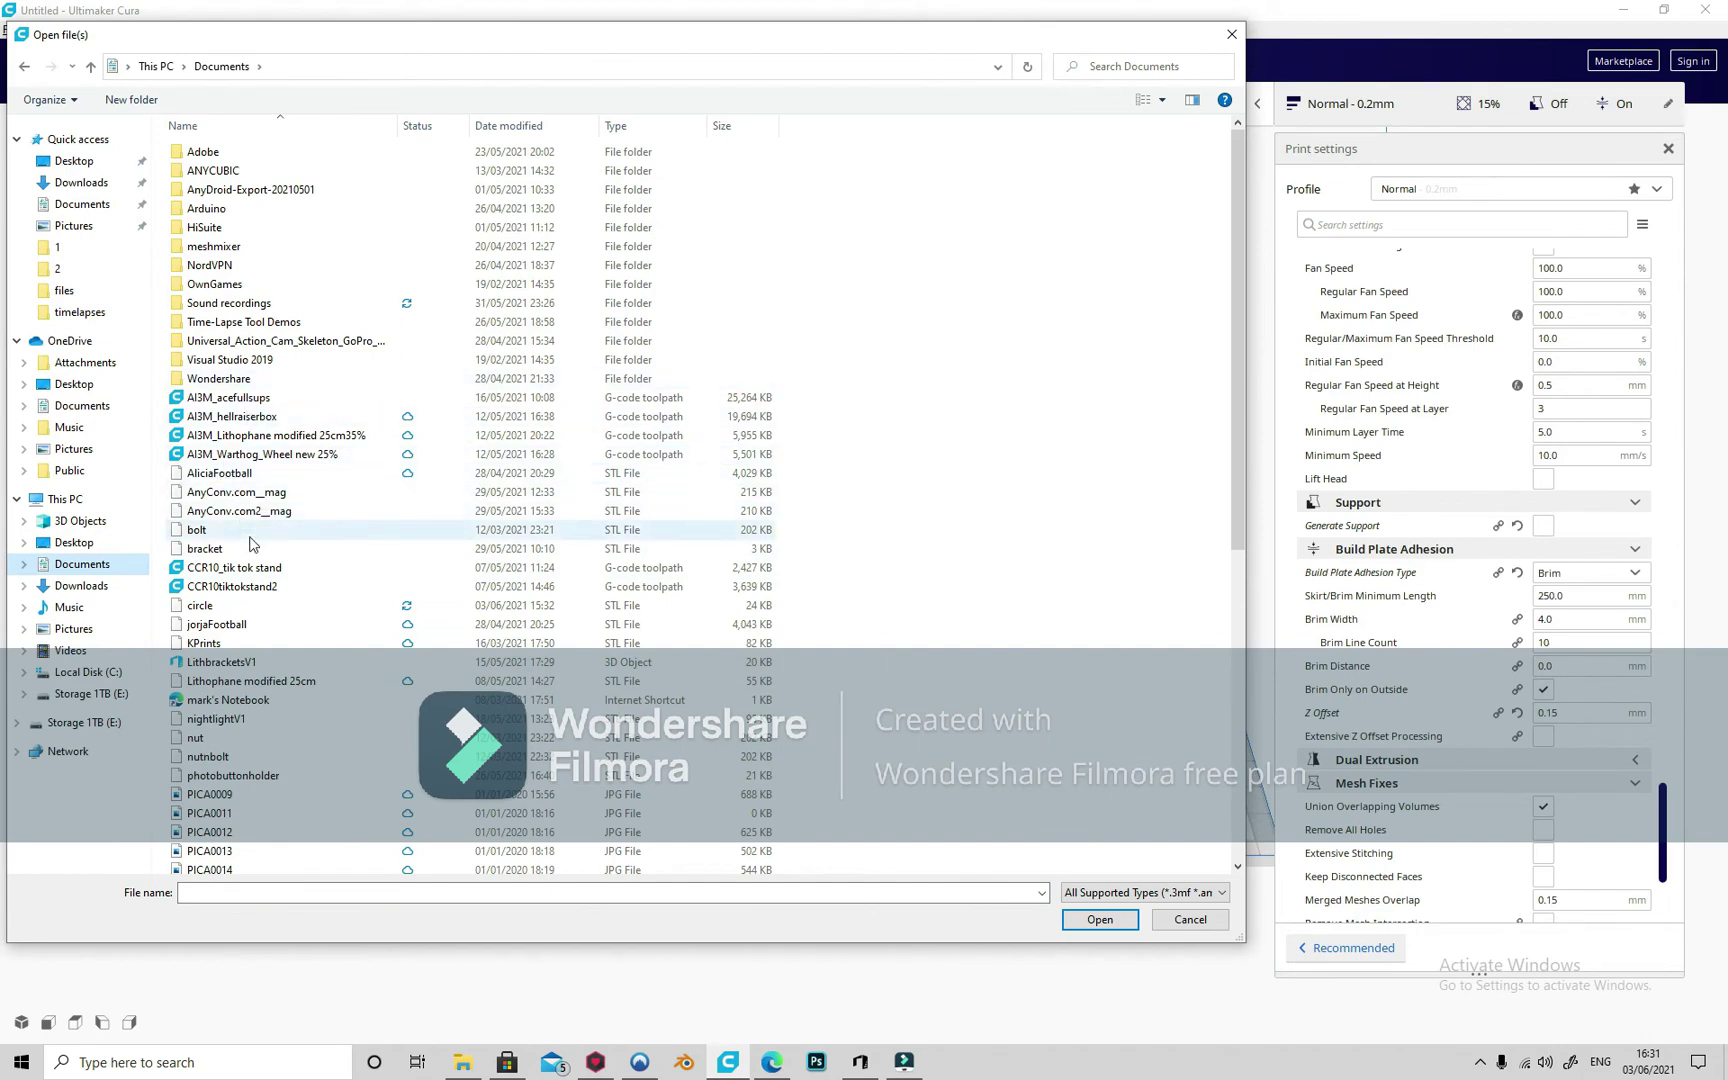
click(228, 606)
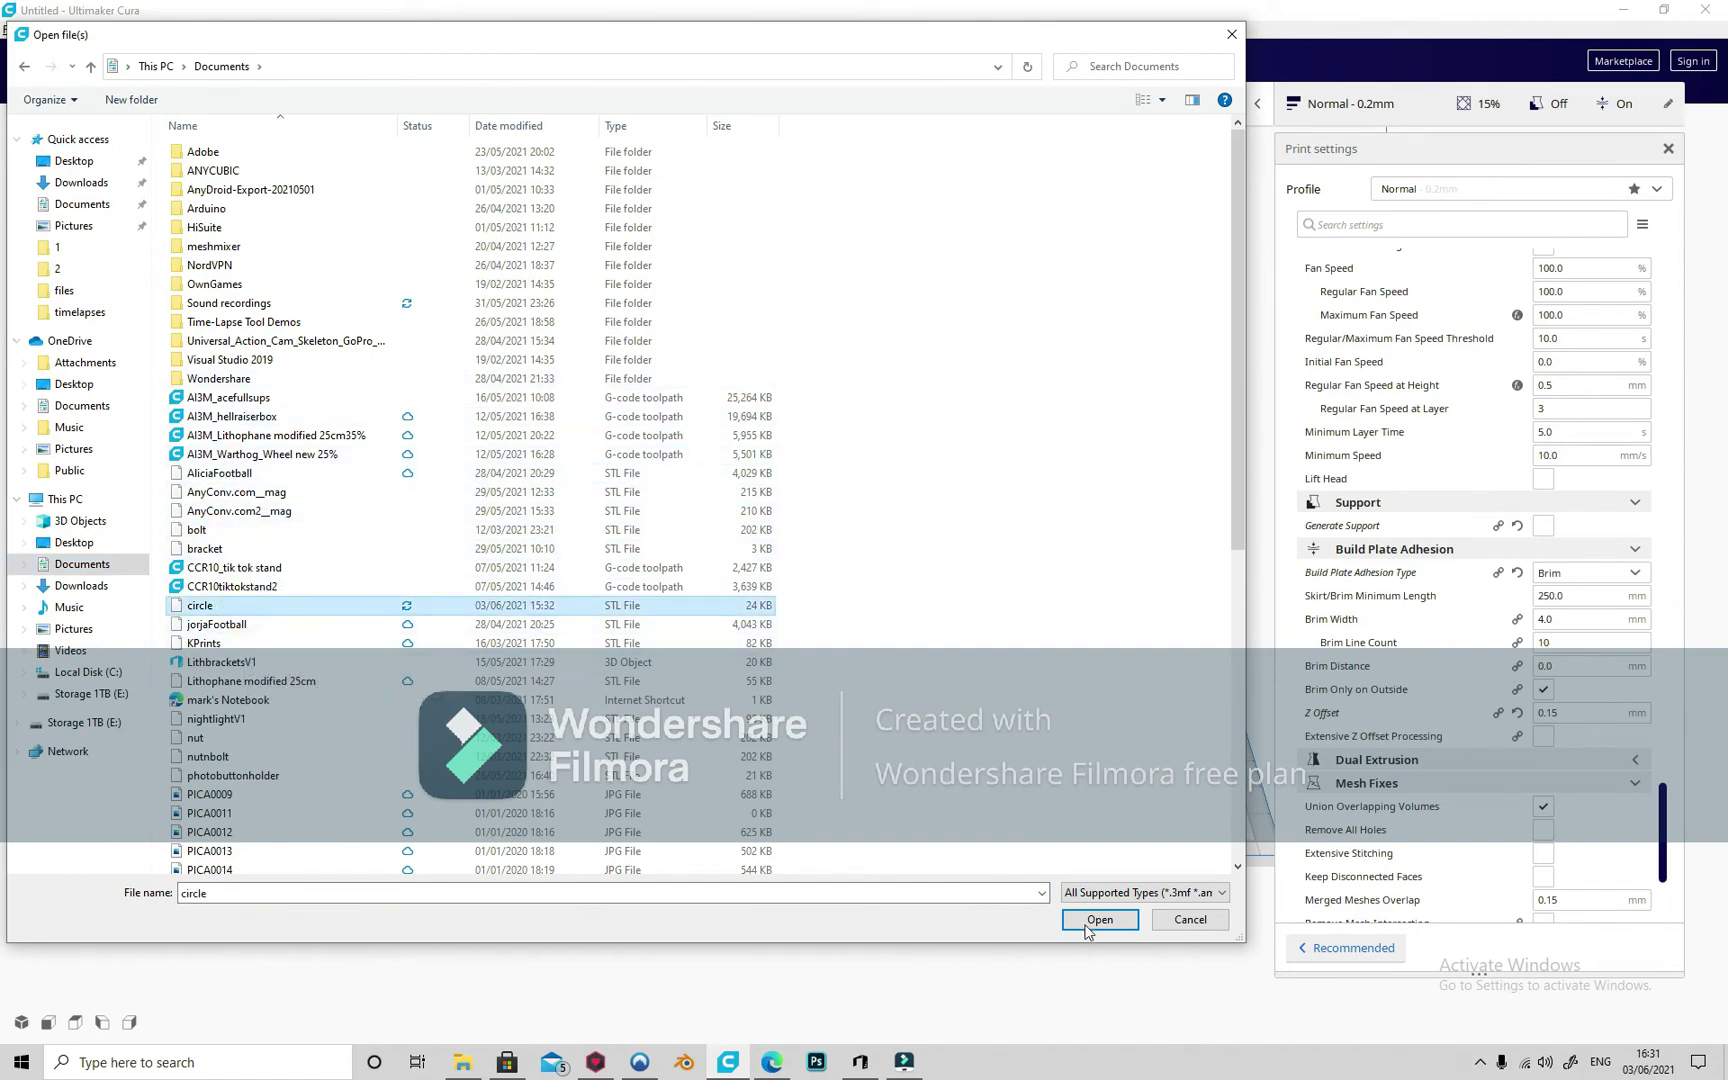
click(1099, 920)
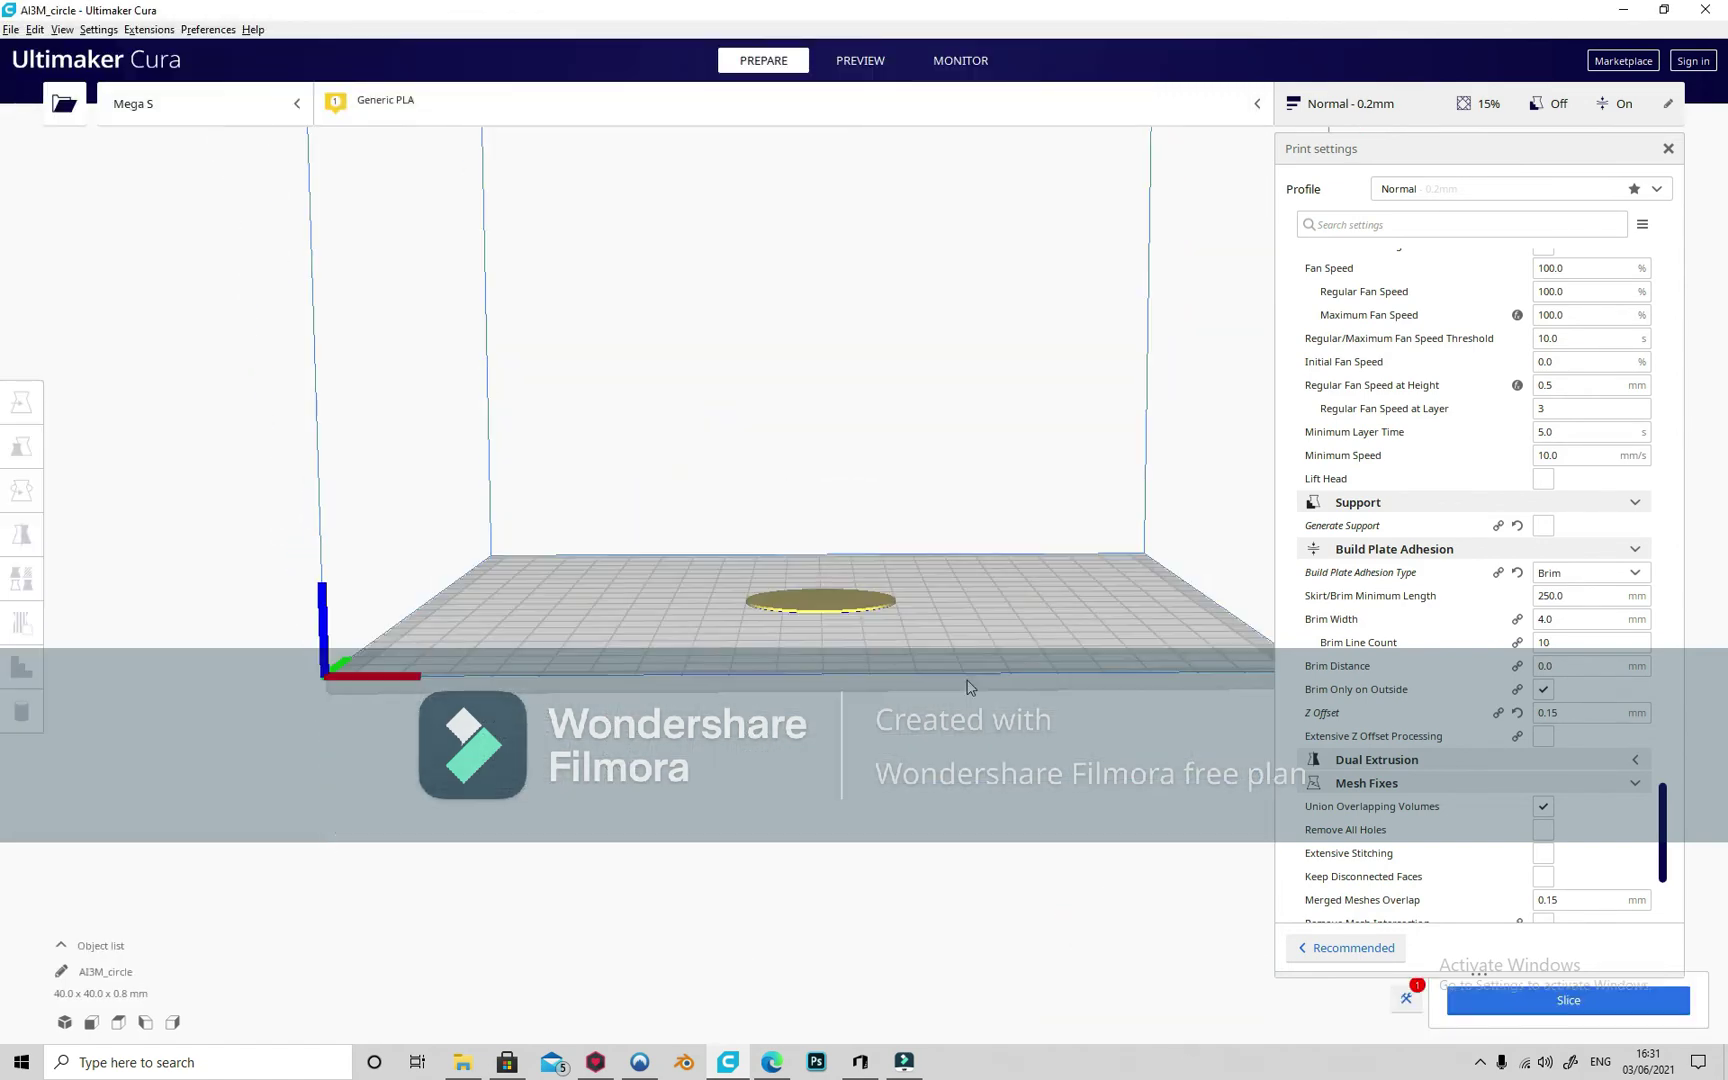
Step: Orbit and pan to inspect the imported disc, then close the print settings
right_drag(967, 687, 957, 795)
scroll(918, 679, up, 5)
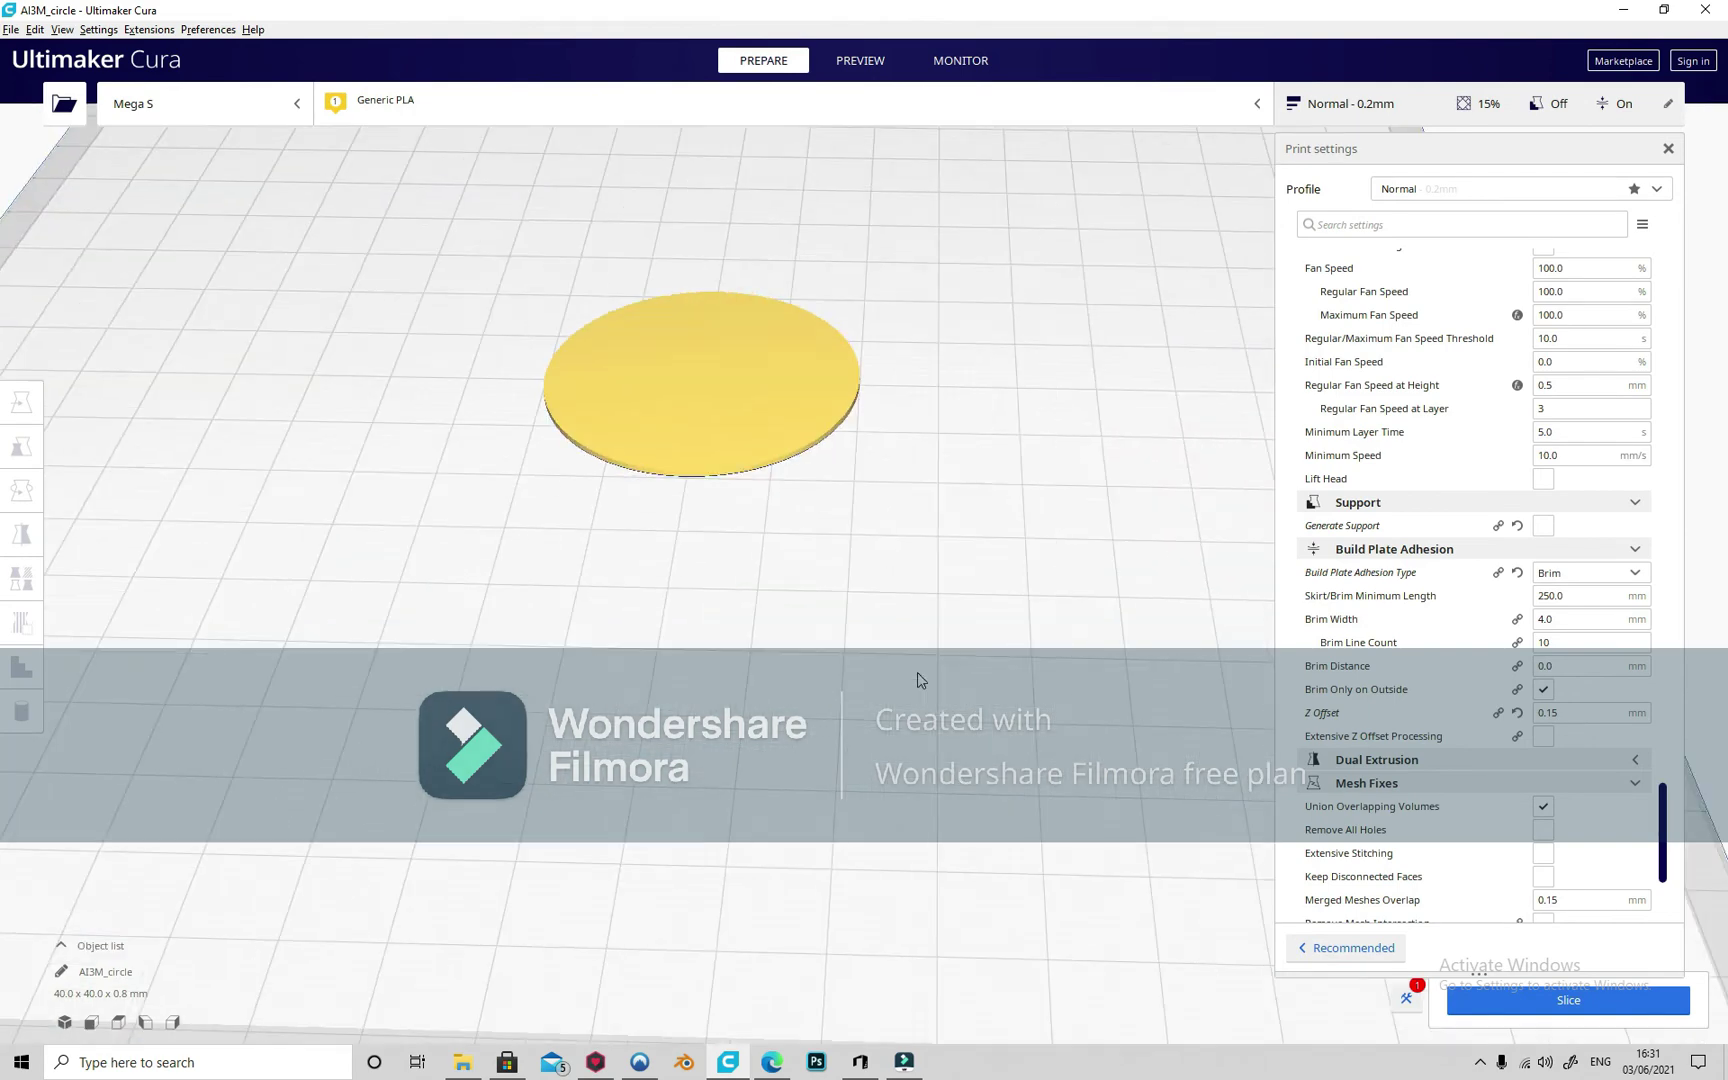
mouse_move(748, 579)
right_down()
mouse_move(904, 702)
mouse_move(1001, 722)
right_up()
scroll(903, 702, down, 5)
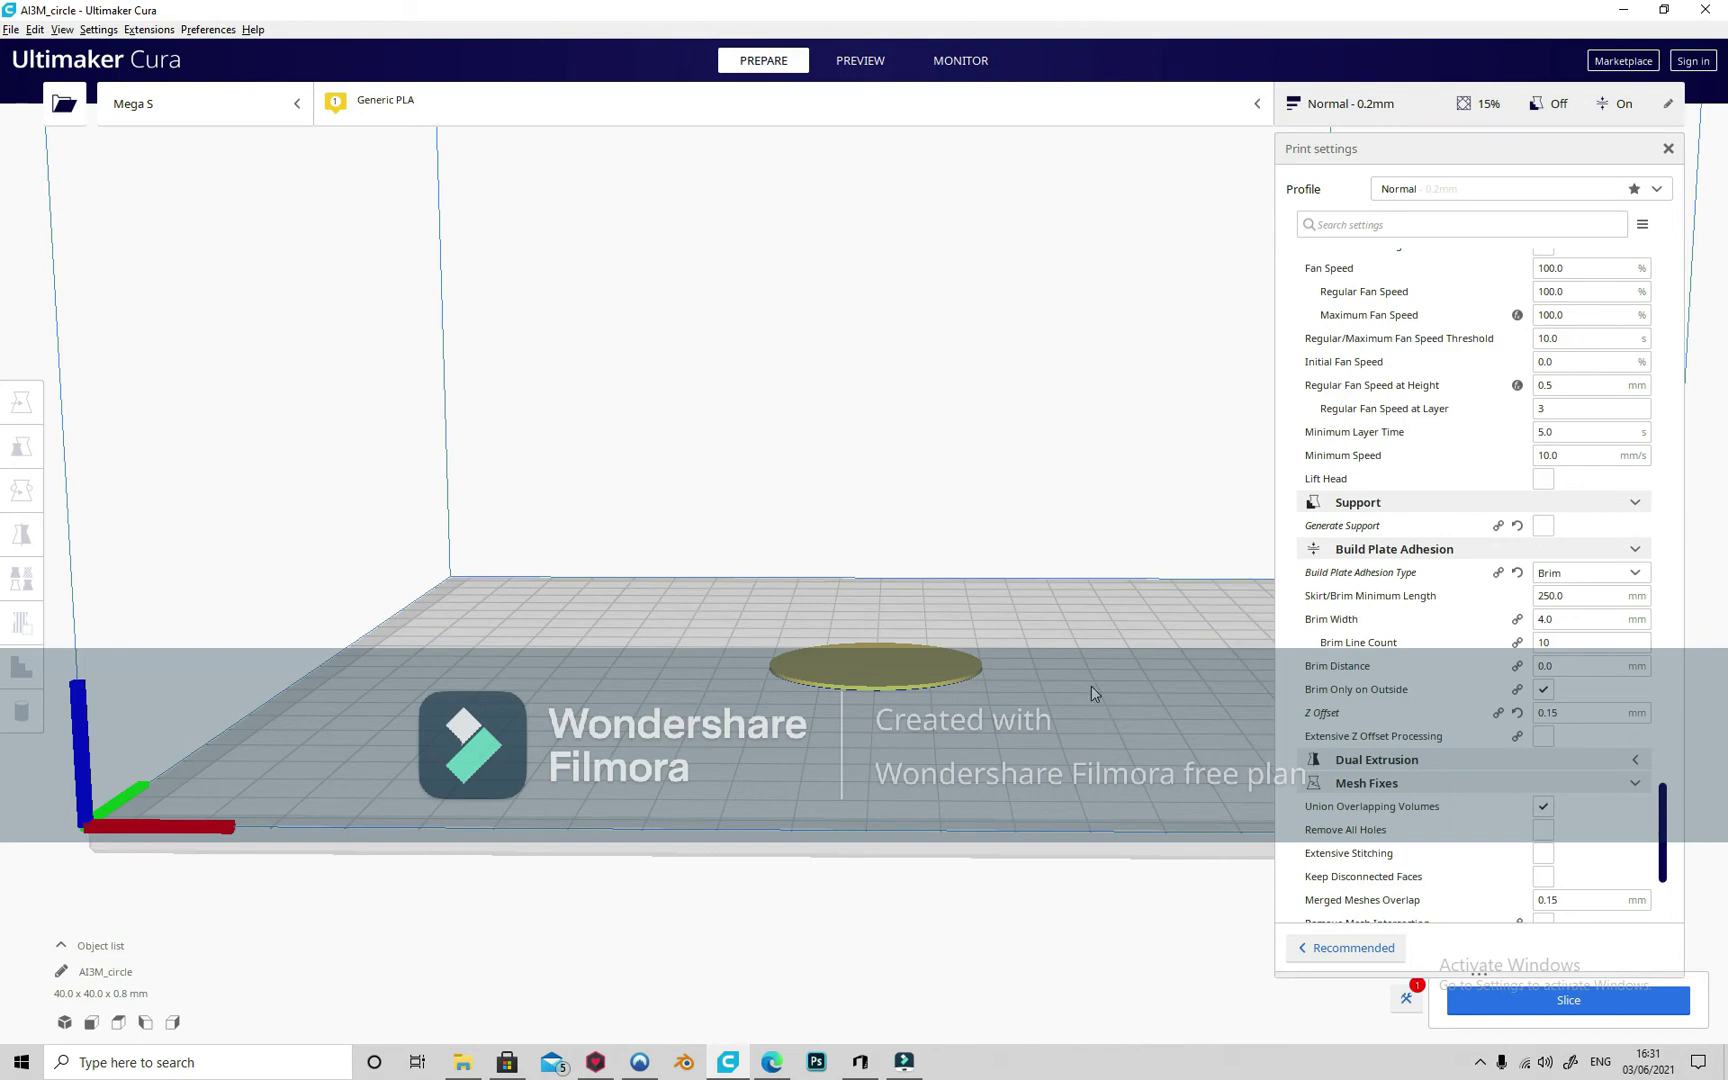
right_drag(1091, 685, 1085, 803)
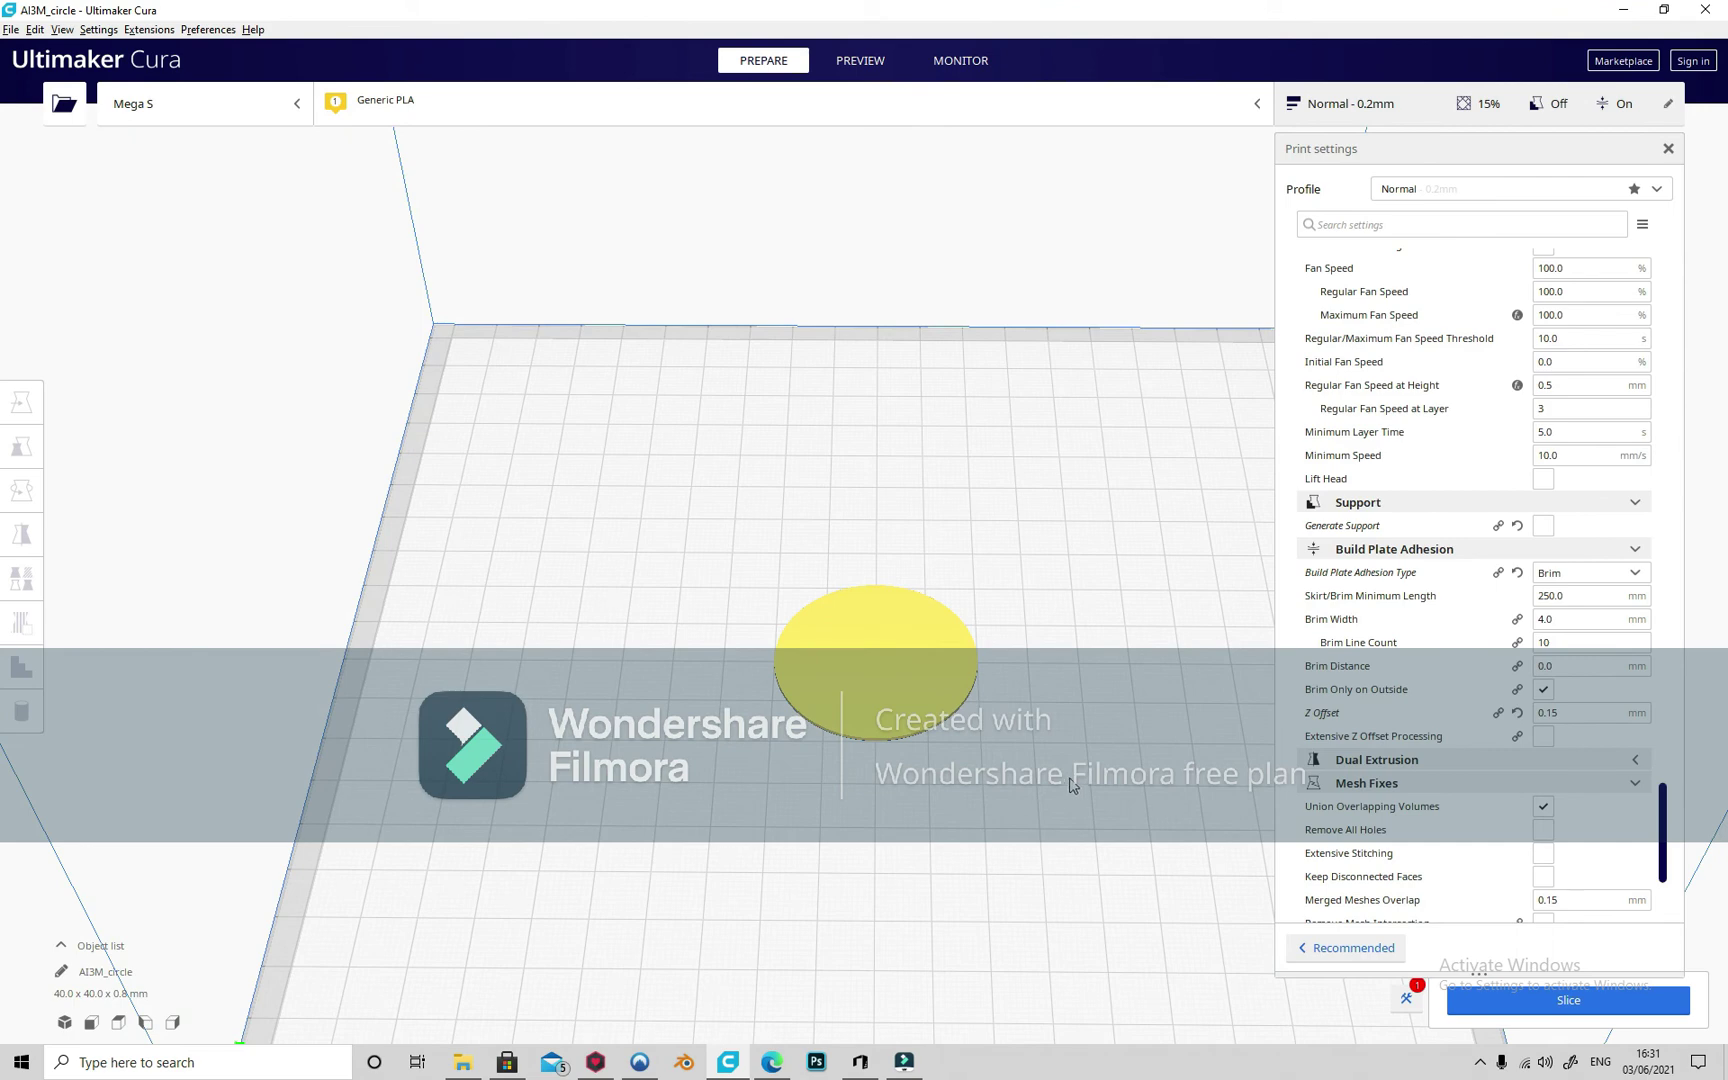
middle_drag(1080, 797, 1029, 646)
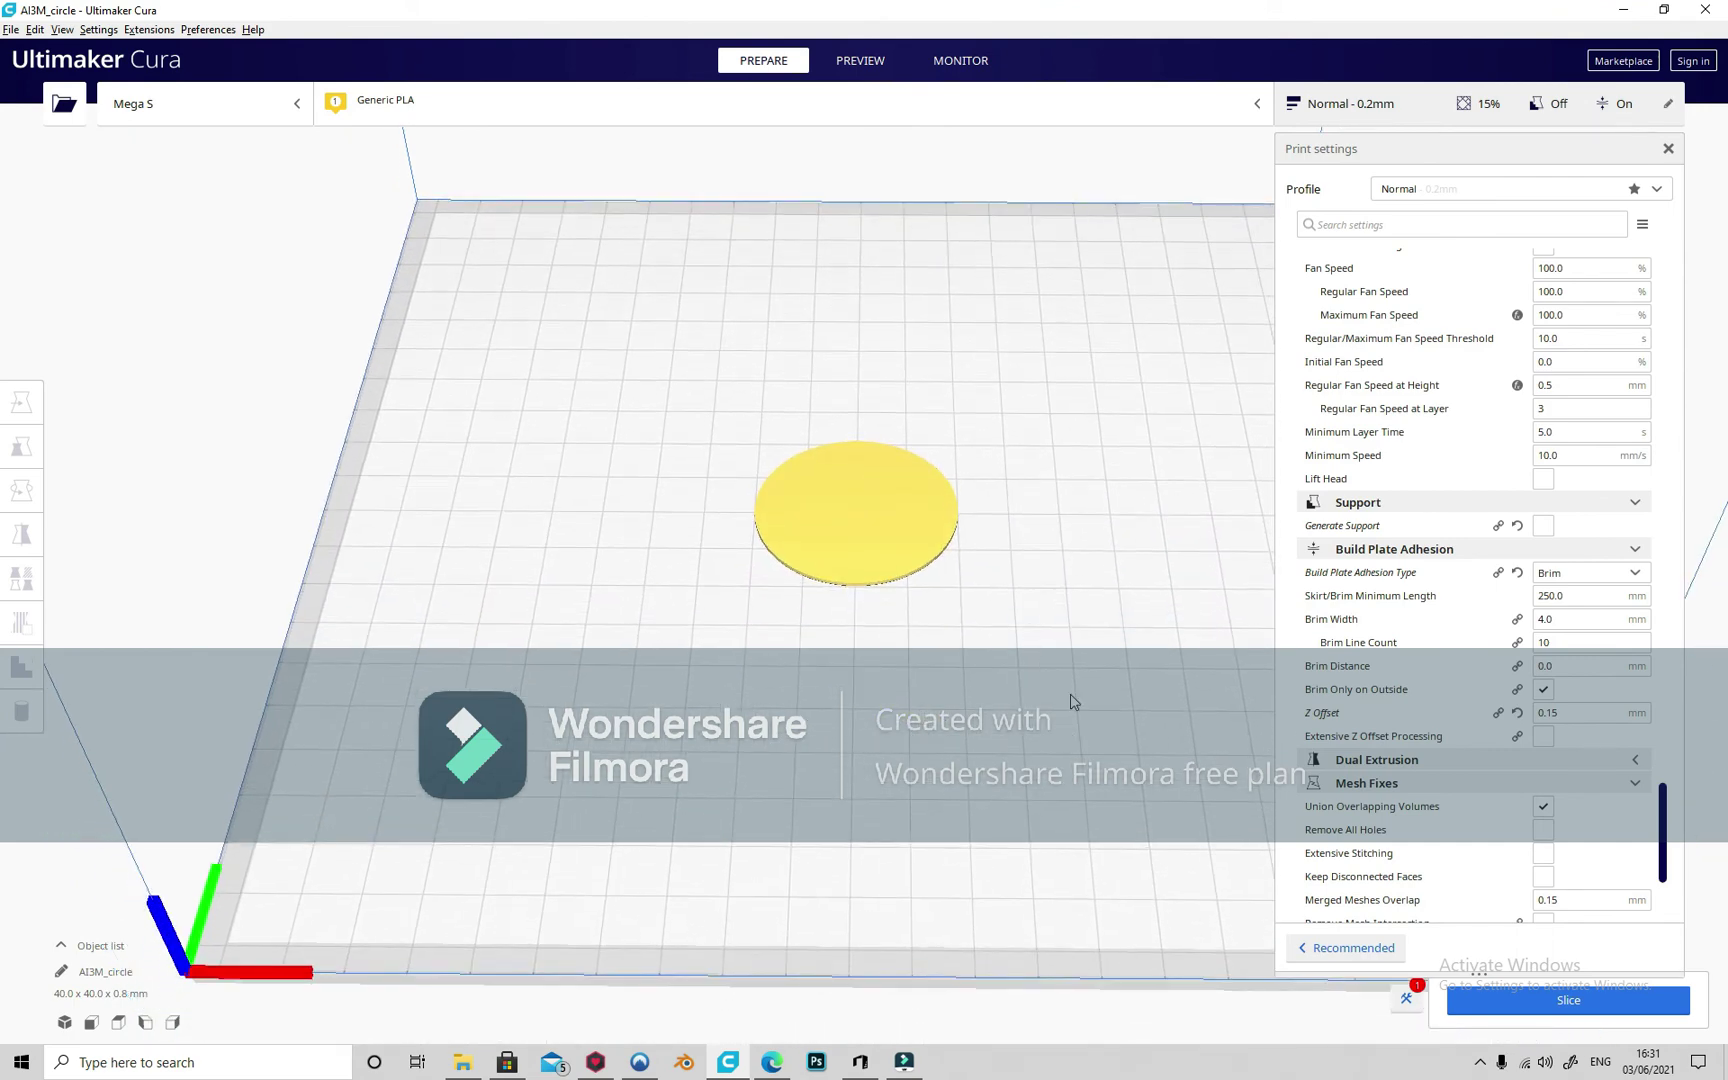
right_drag(1074, 700, 1092, 657)
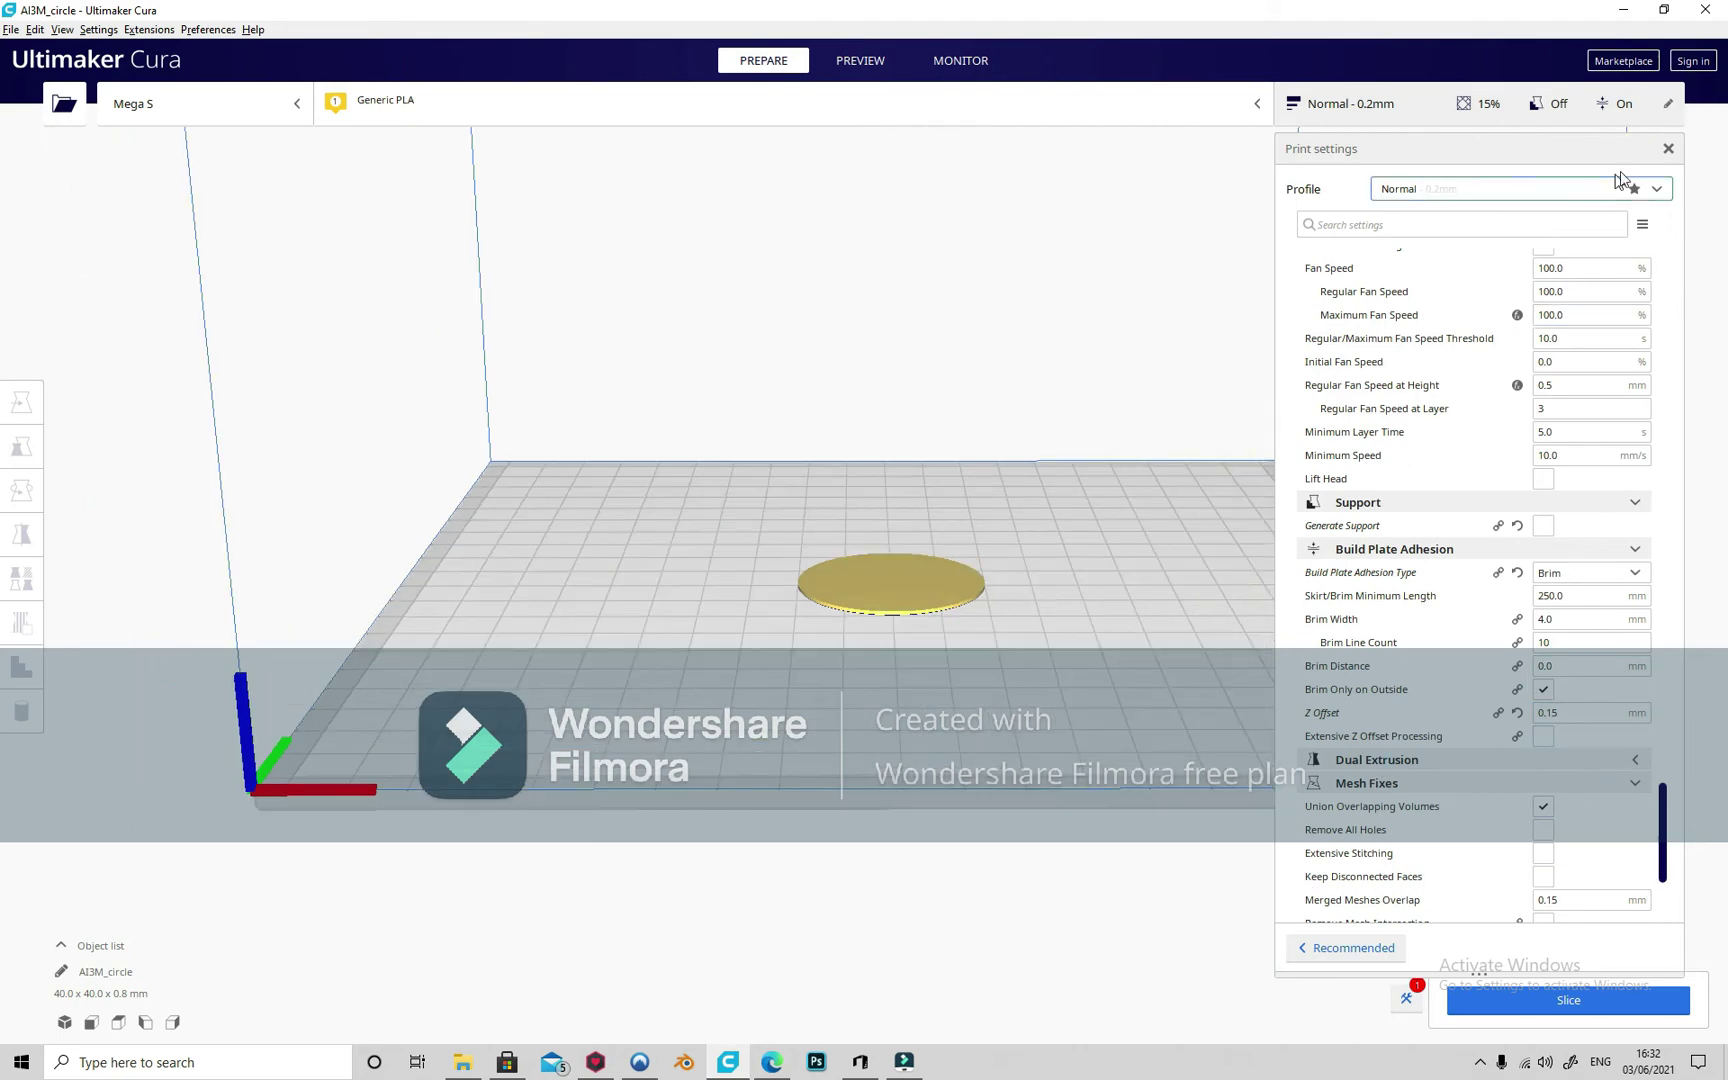
click(1669, 148)
Step: Slice the disc for an 8-minute estimate and review the Time Lapse post-processing script
click(1567, 995)
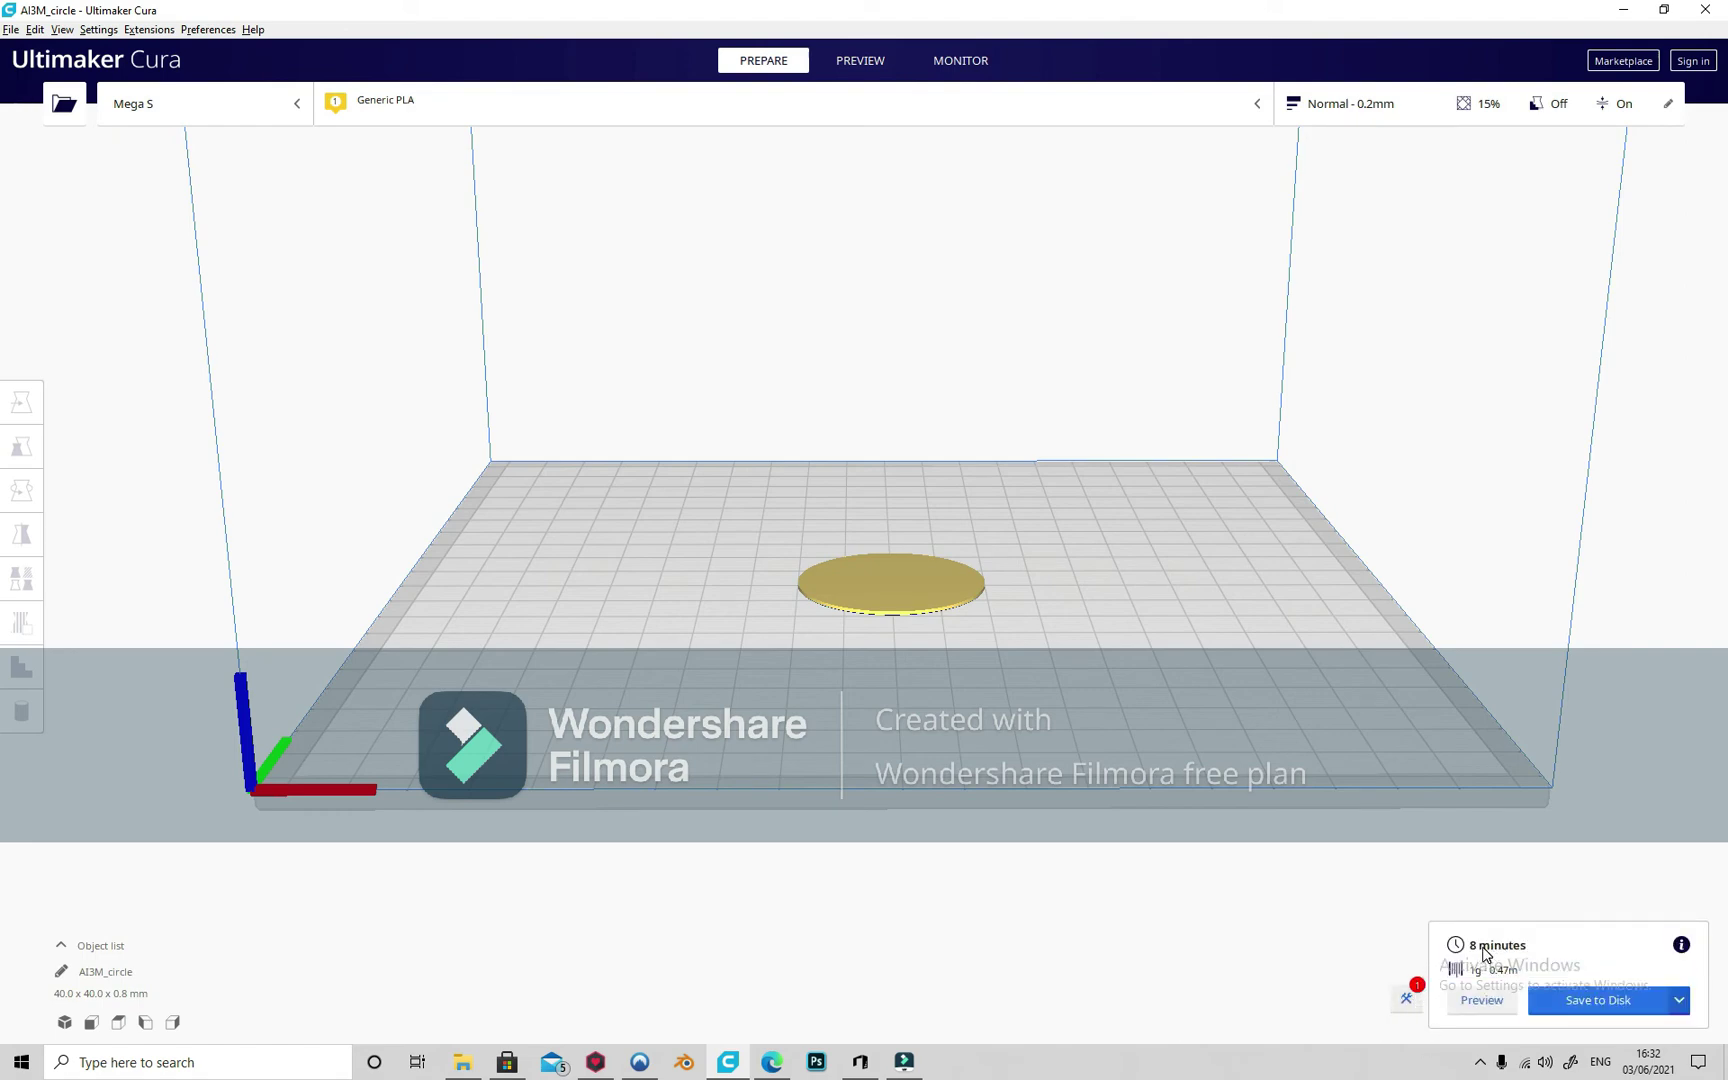
click(1408, 1001)
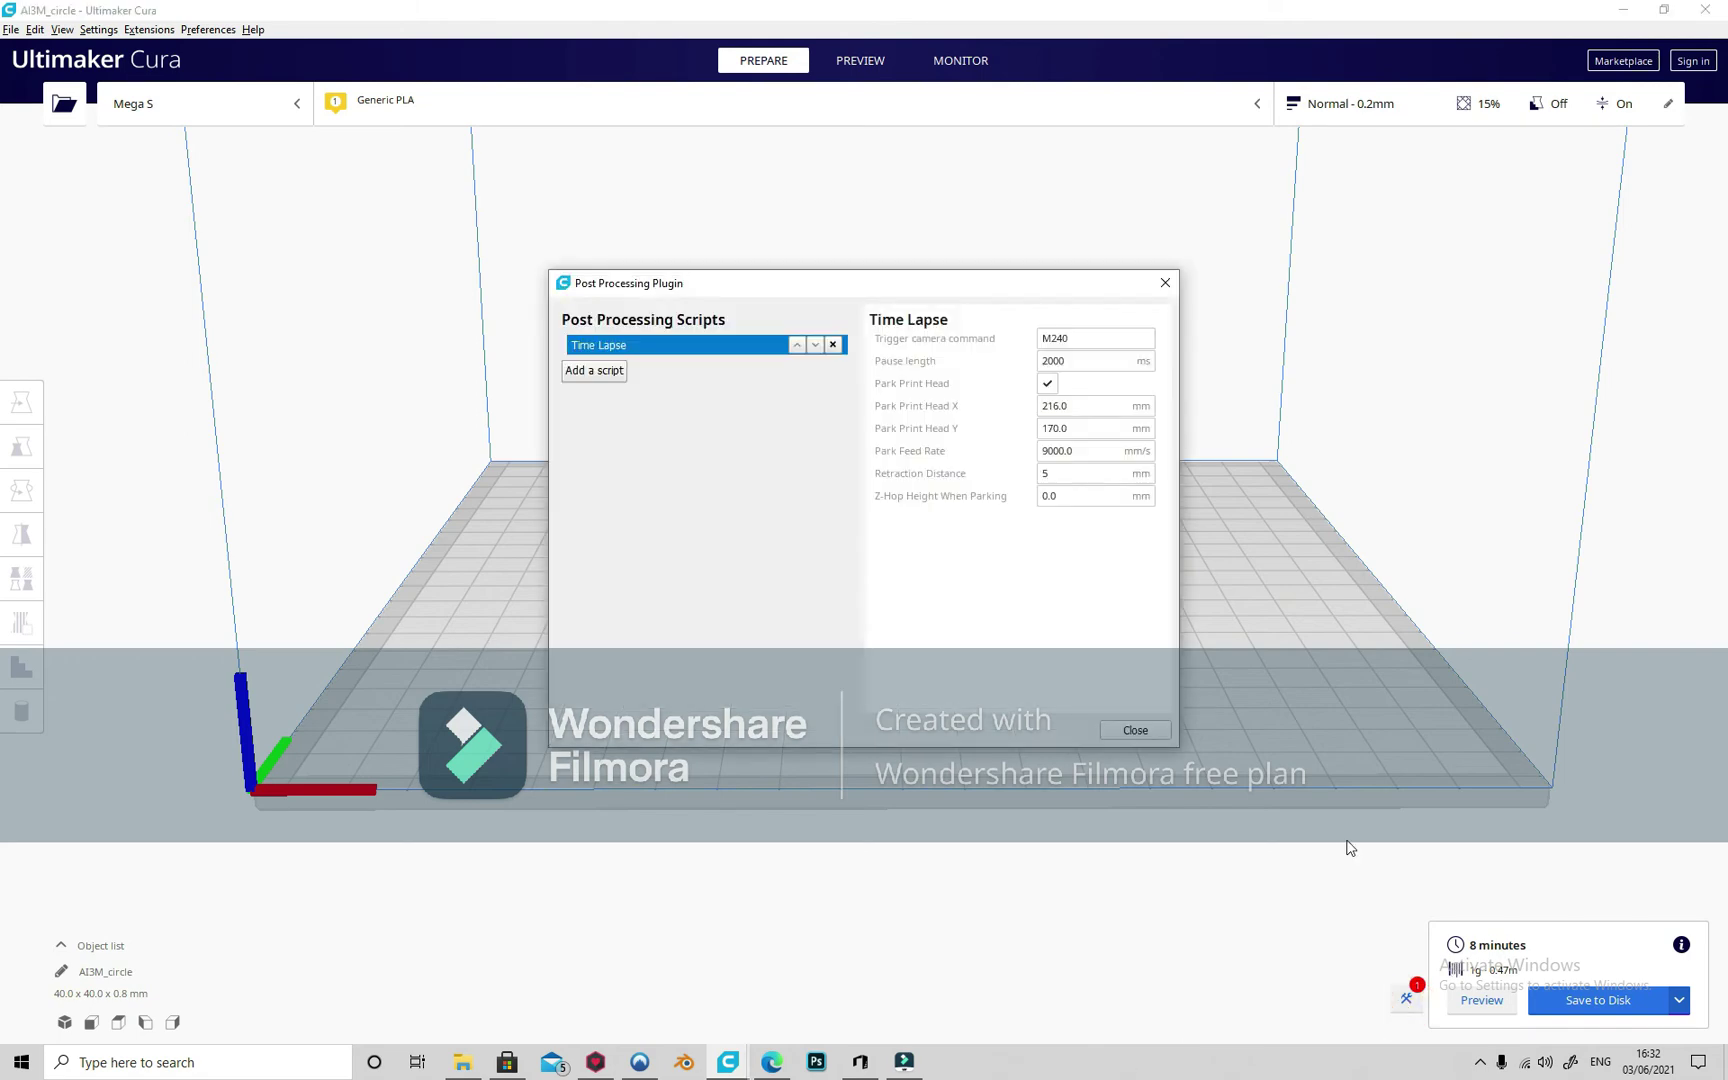
click(1166, 282)
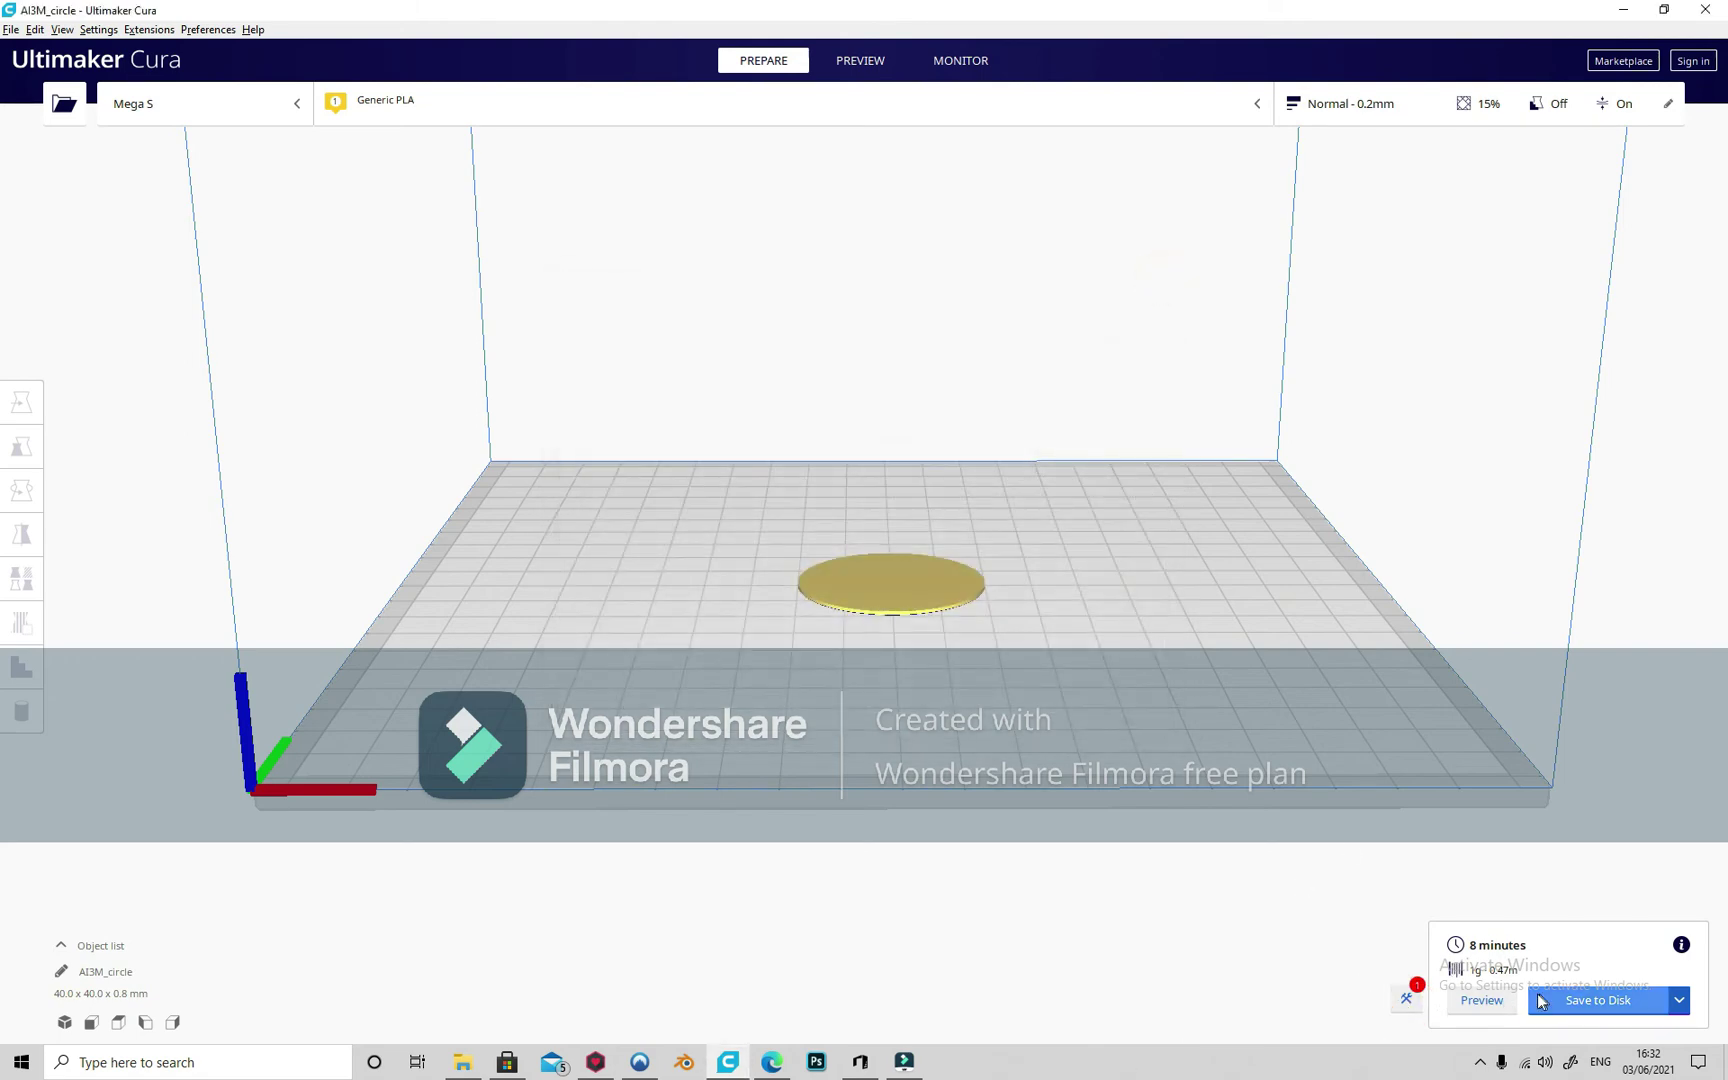
click(1408, 1000)
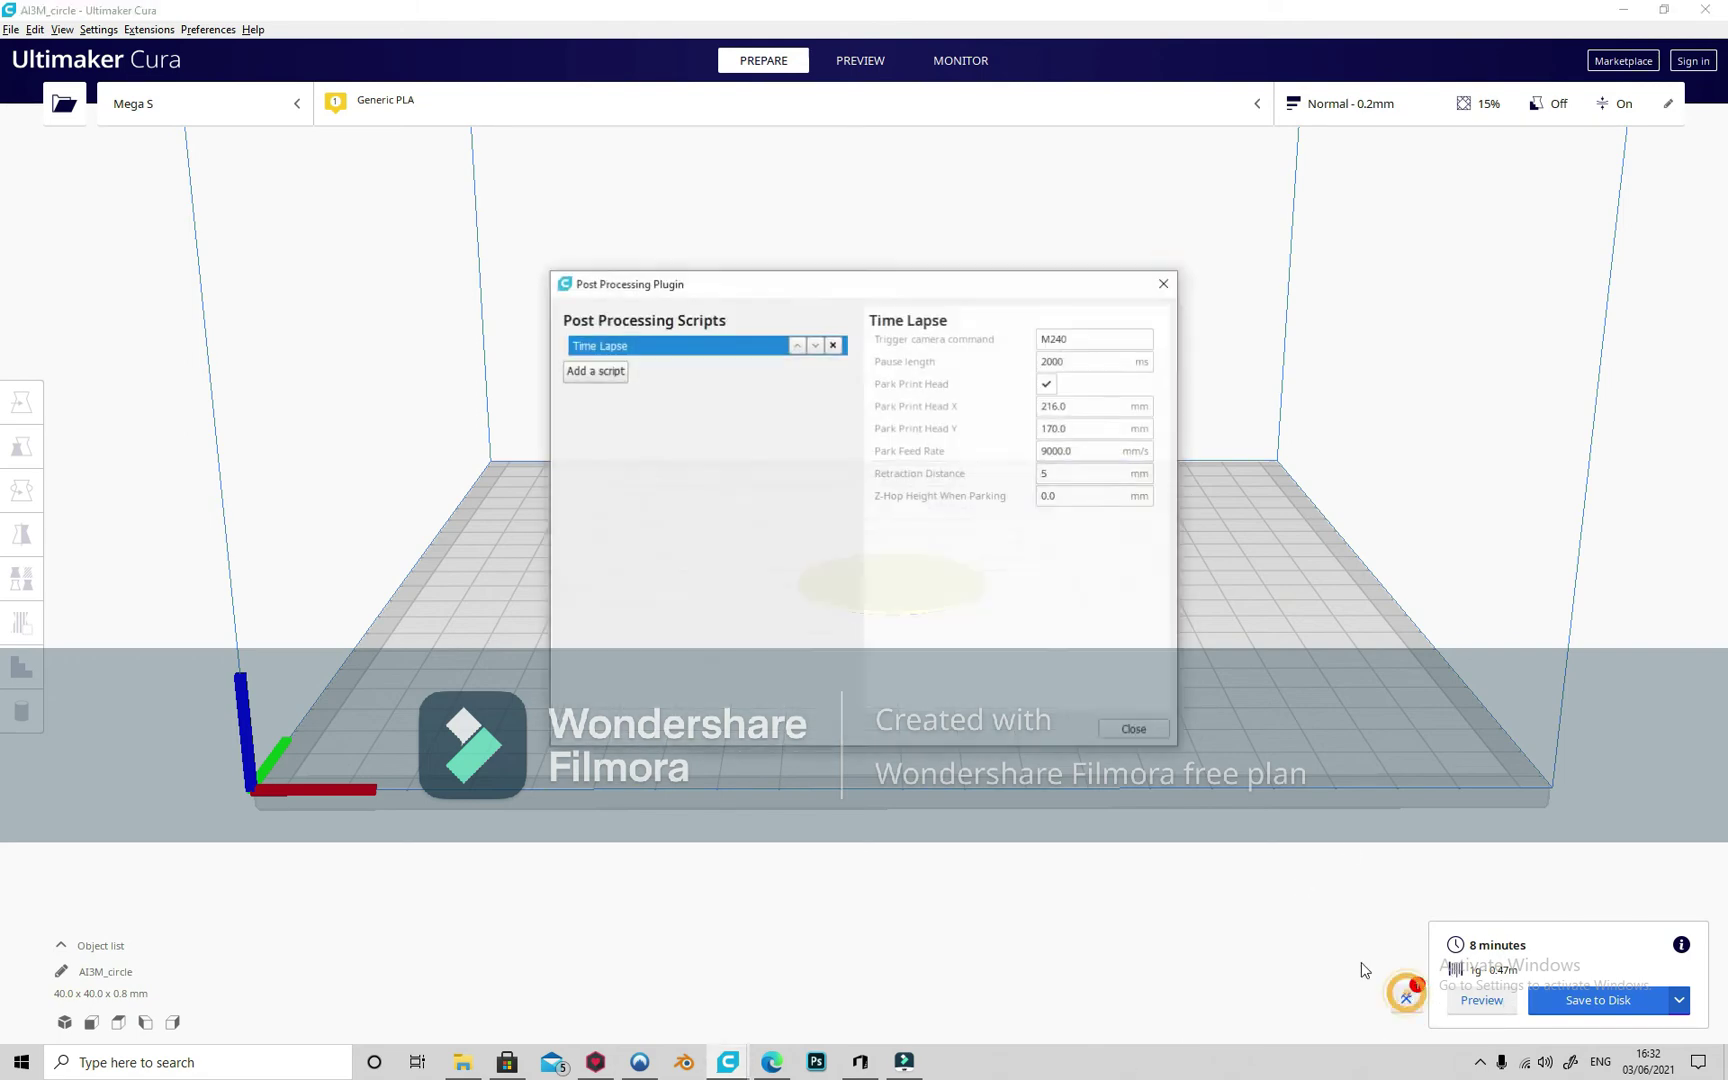
click(1131, 731)
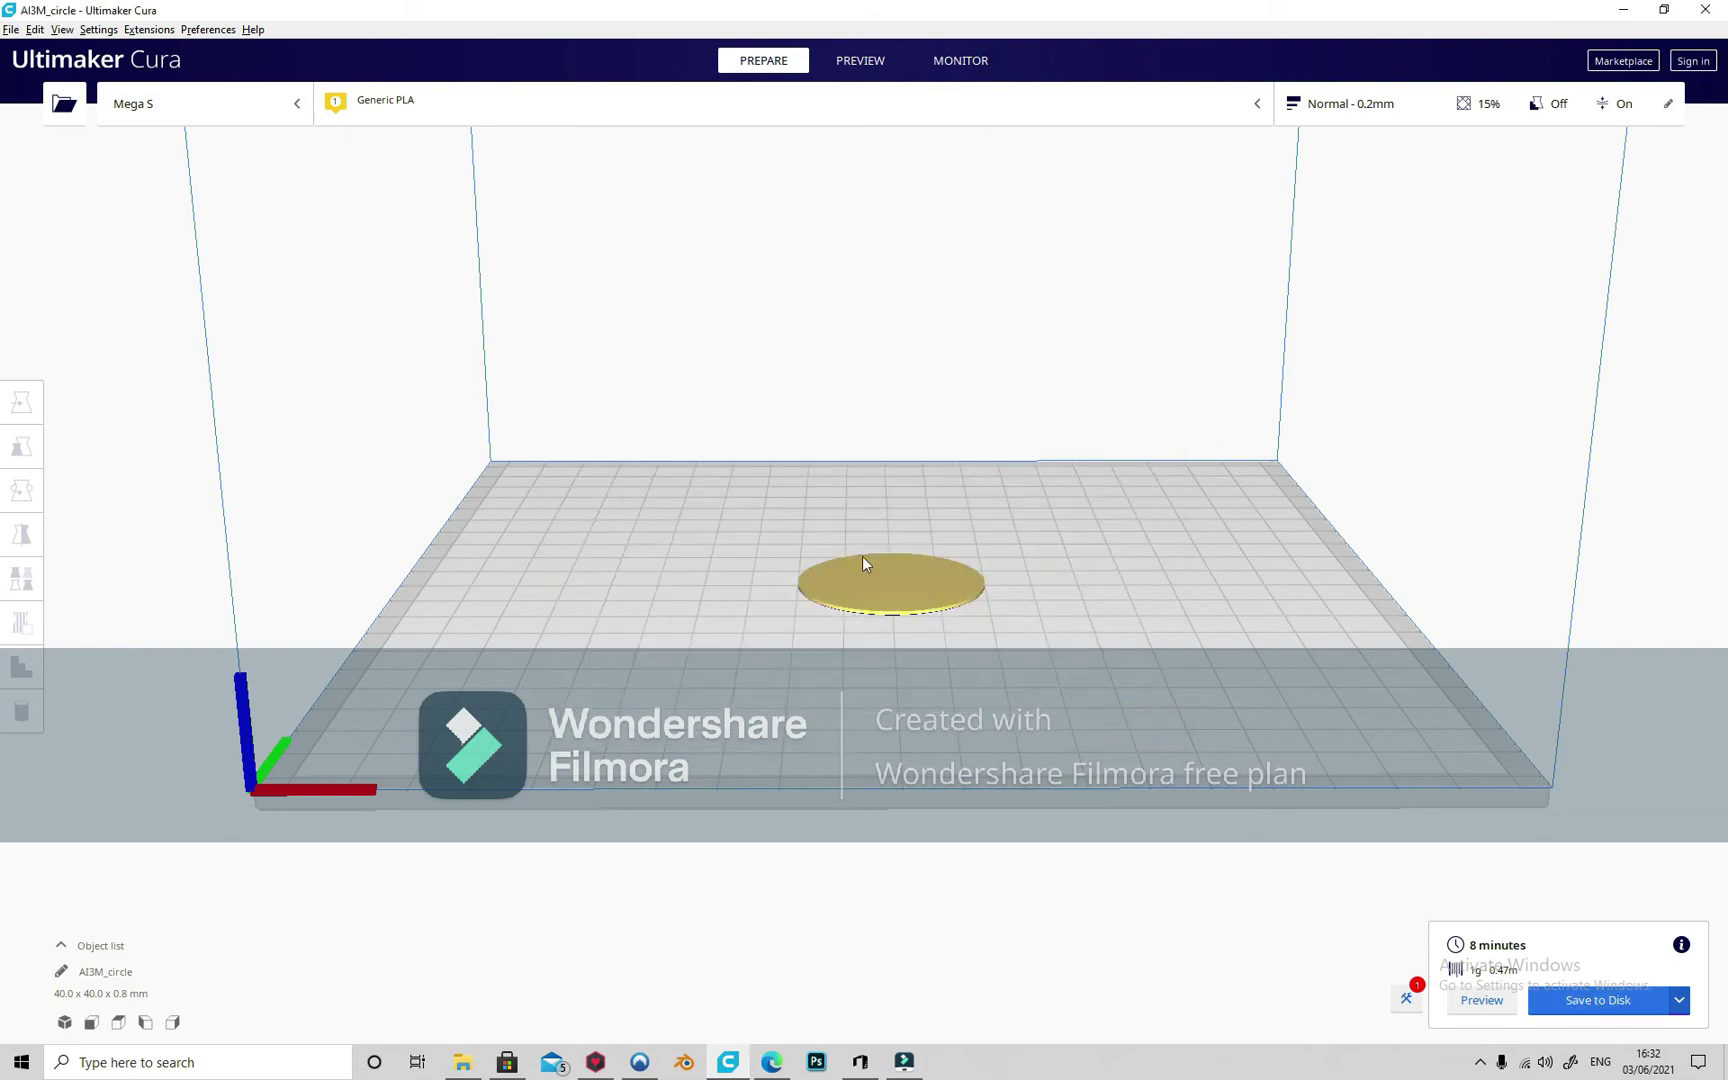
Step: Check brim adhesion and 0.15 mm Z Offset, then close settings for a top-down view
click(936, 588)
click(1357, 108)
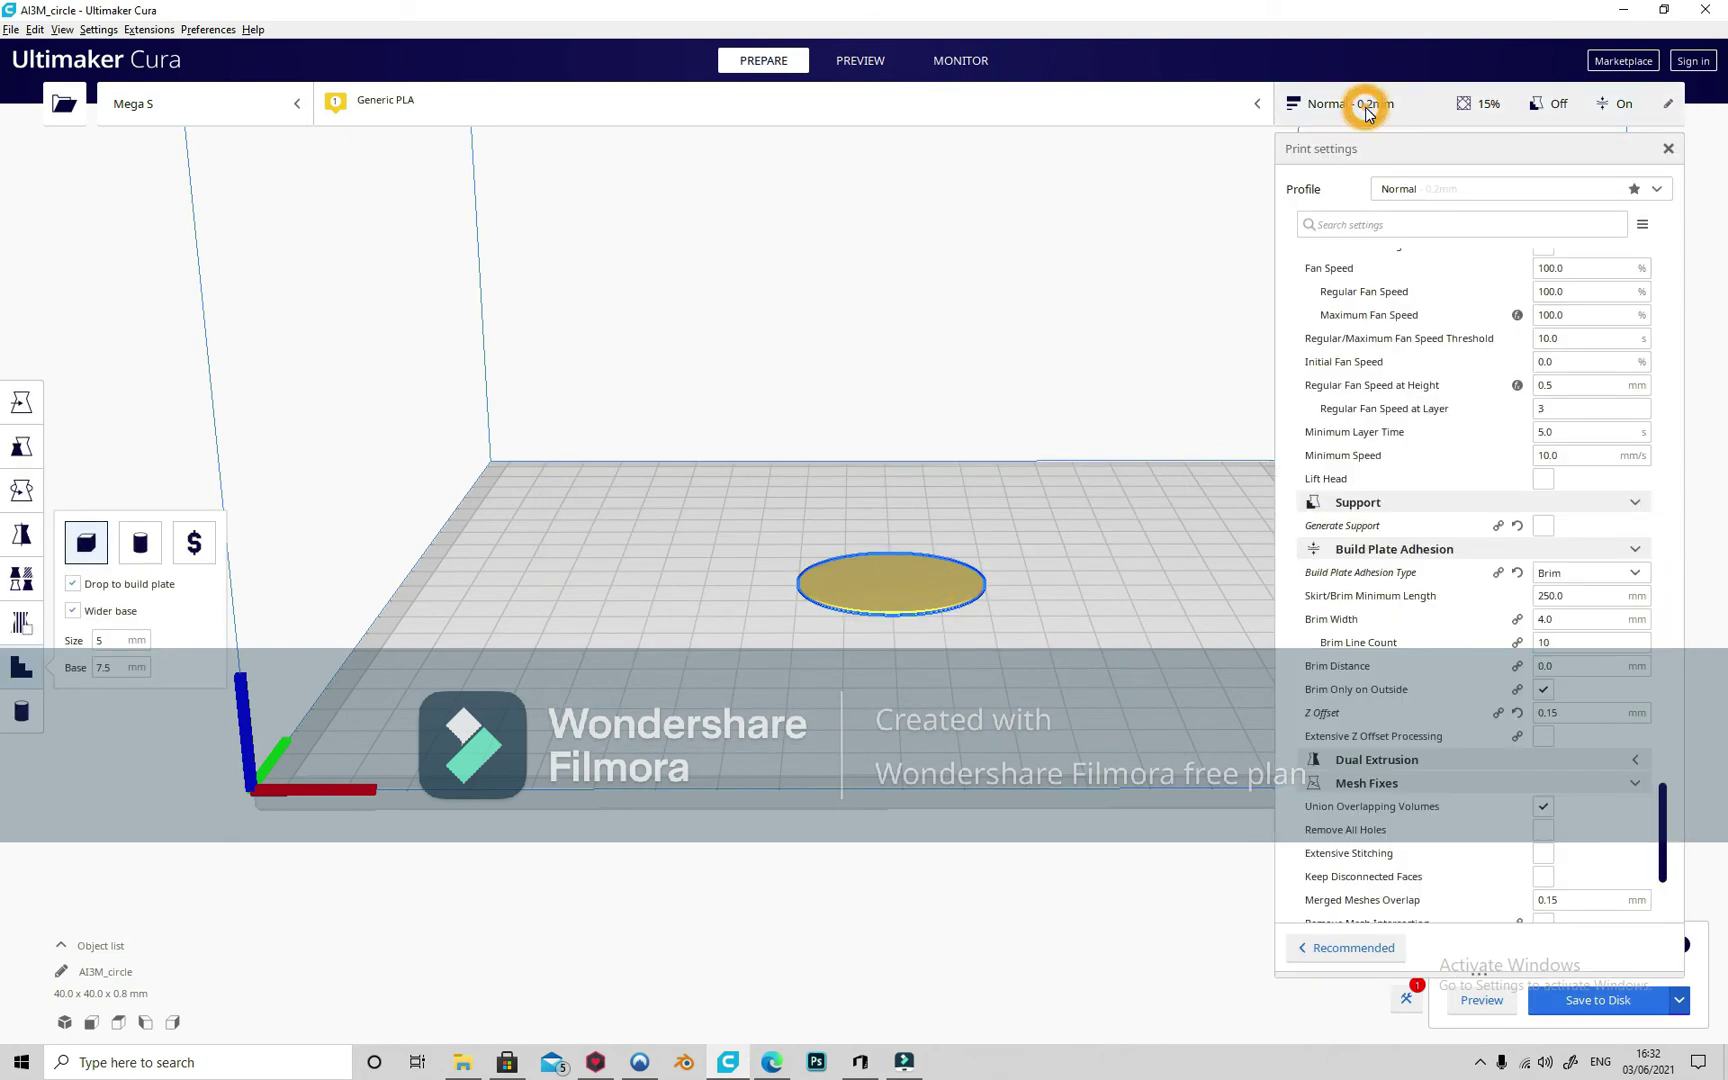
scroll(1451, 557, up, 1)
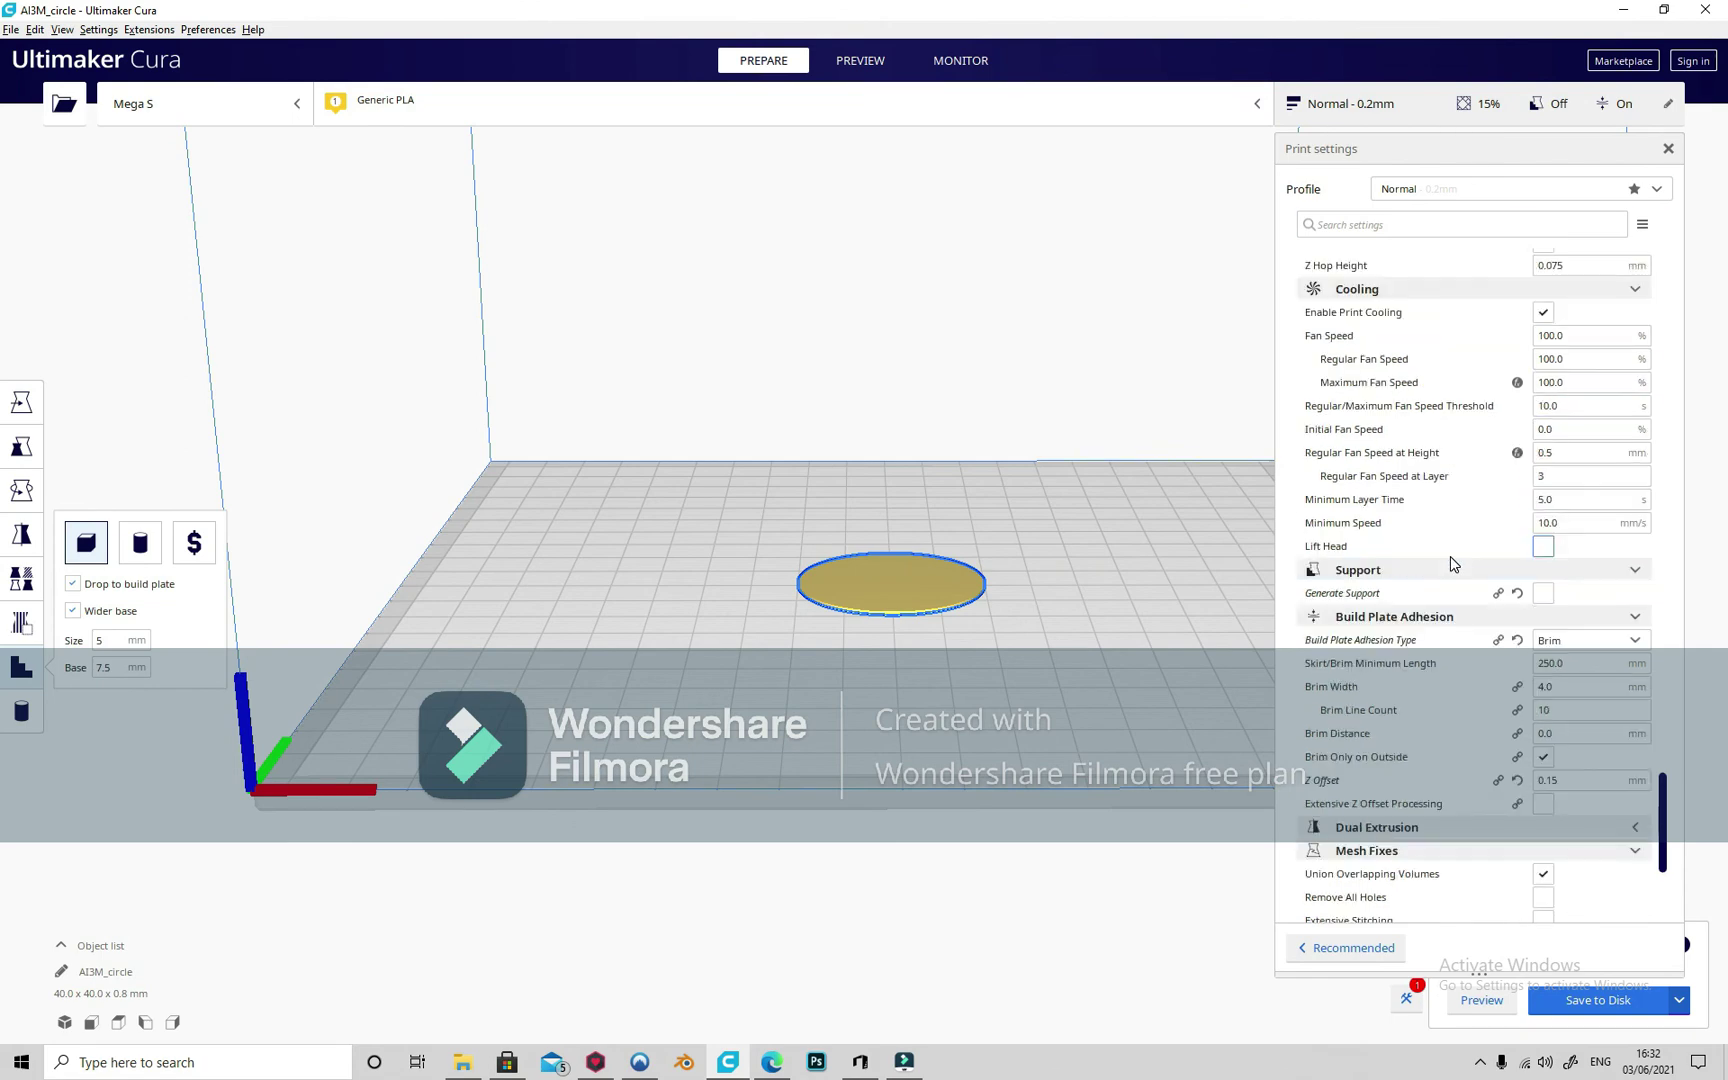
scroll(1451, 564, up, 2)
scroll(1452, 563, down, 2)
click(1221, 750)
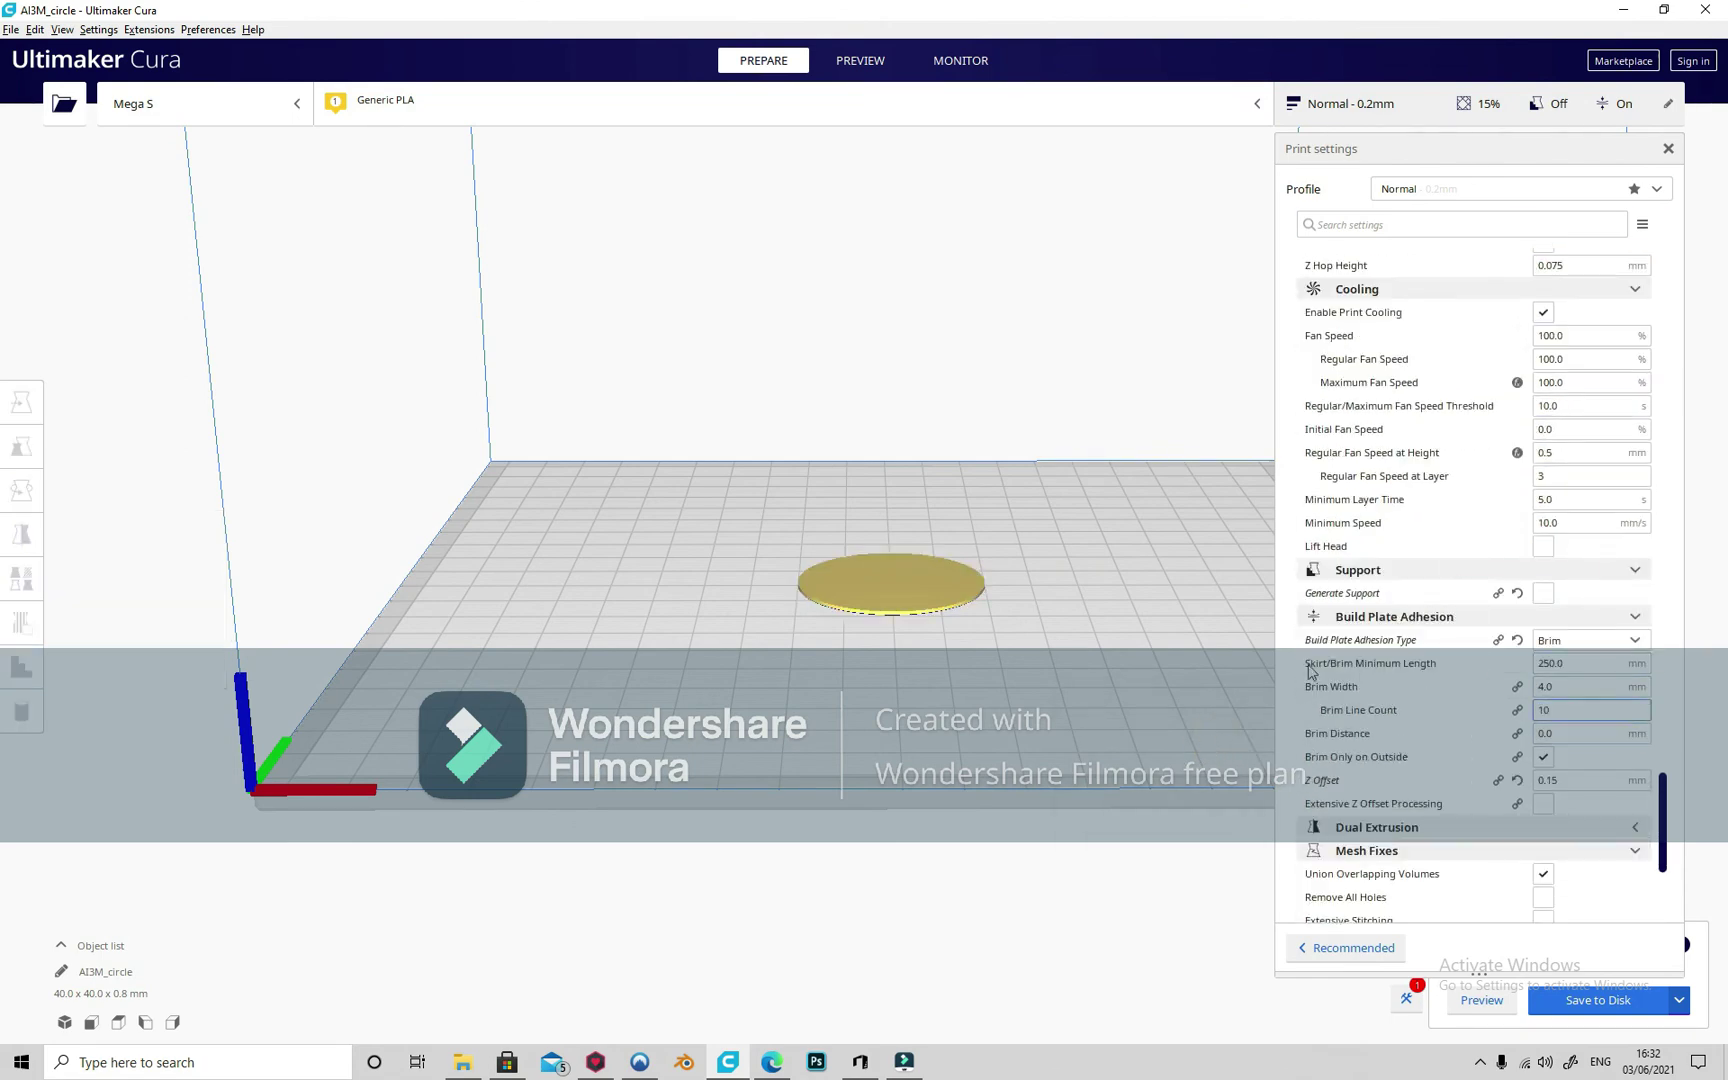
click(1669, 148)
right_drag(1218, 495, 1100, 702)
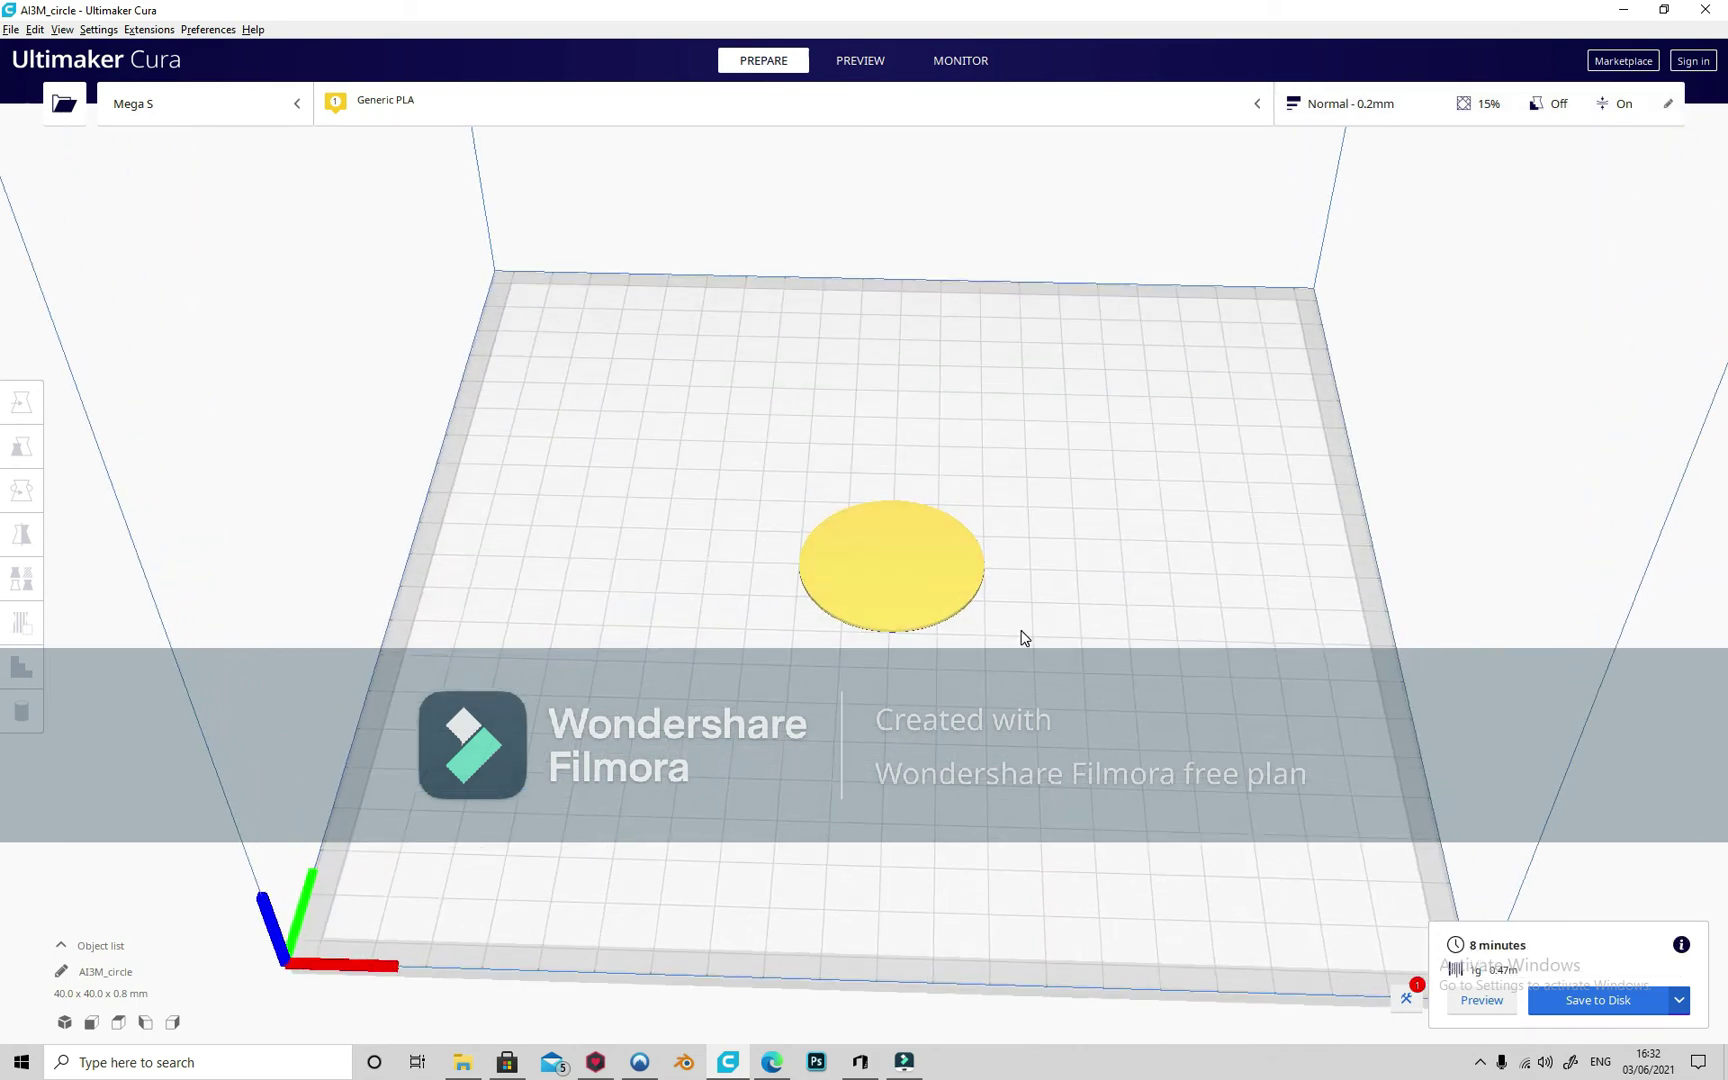
right_drag(1032, 664, 1054, 645)
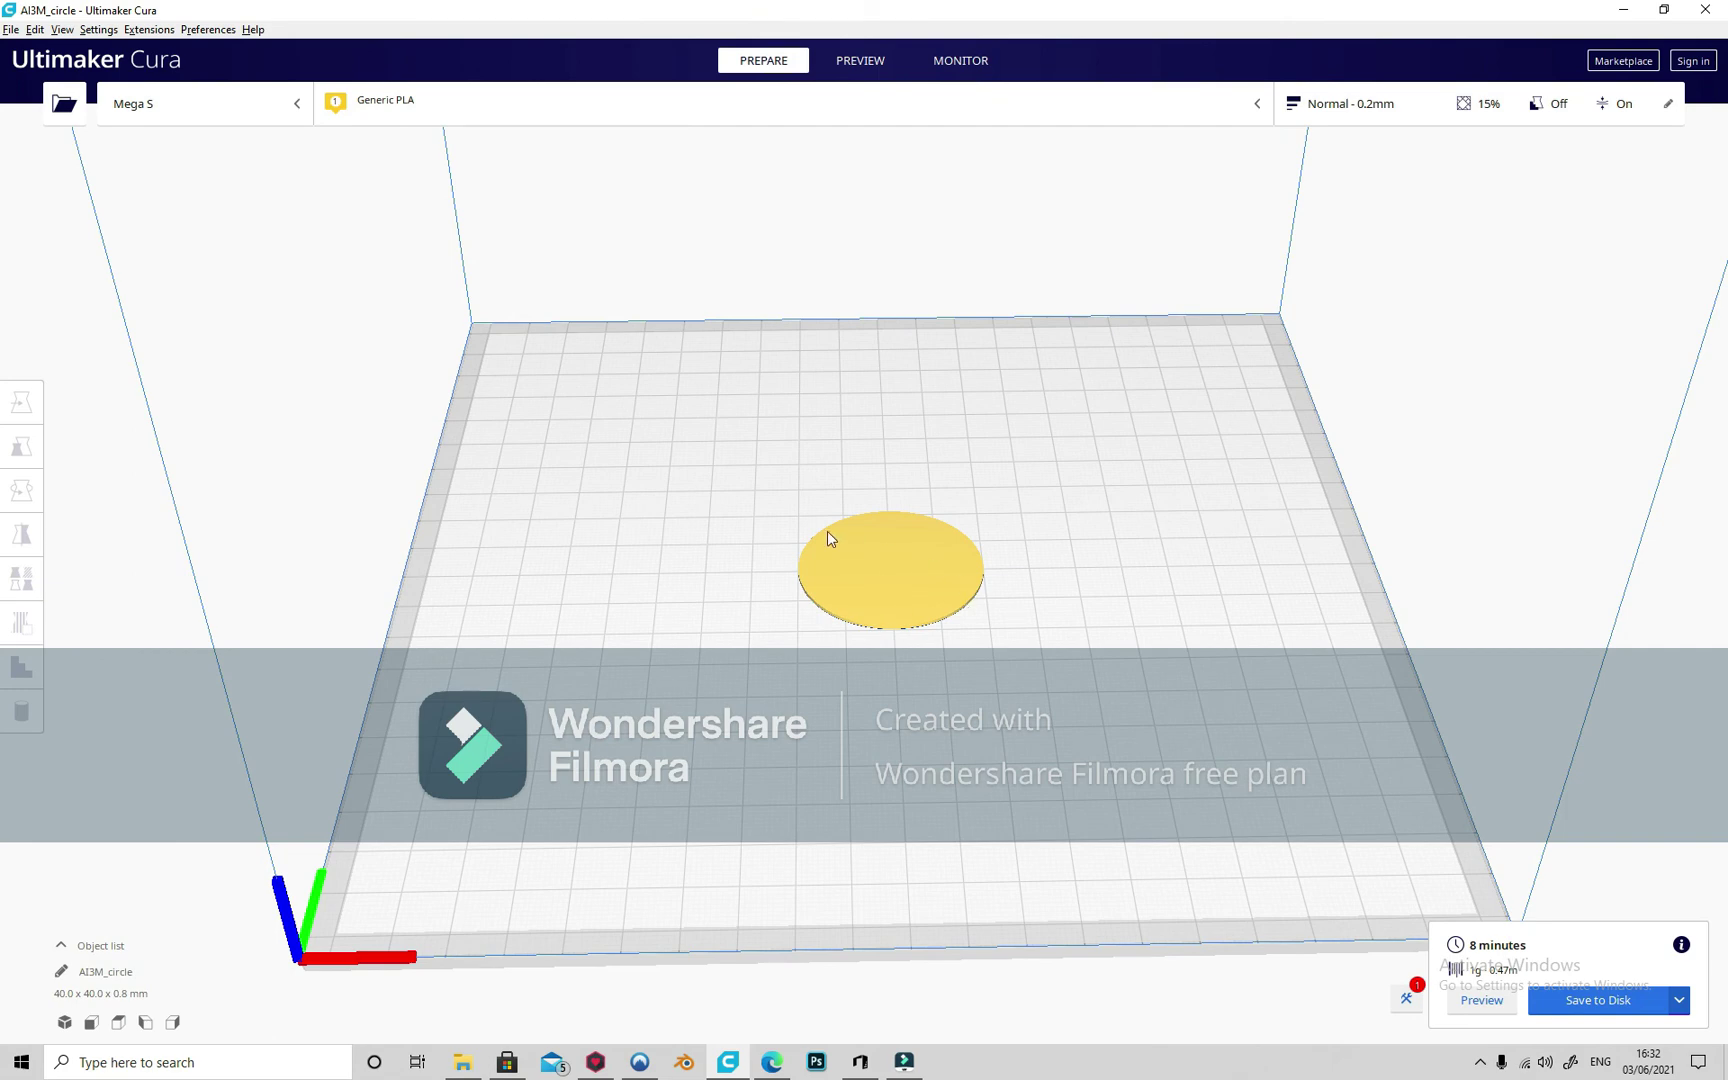
click(925, 585)
Step: Multiply the selected disc with 4 copies from its context menu
right_click(878, 581)
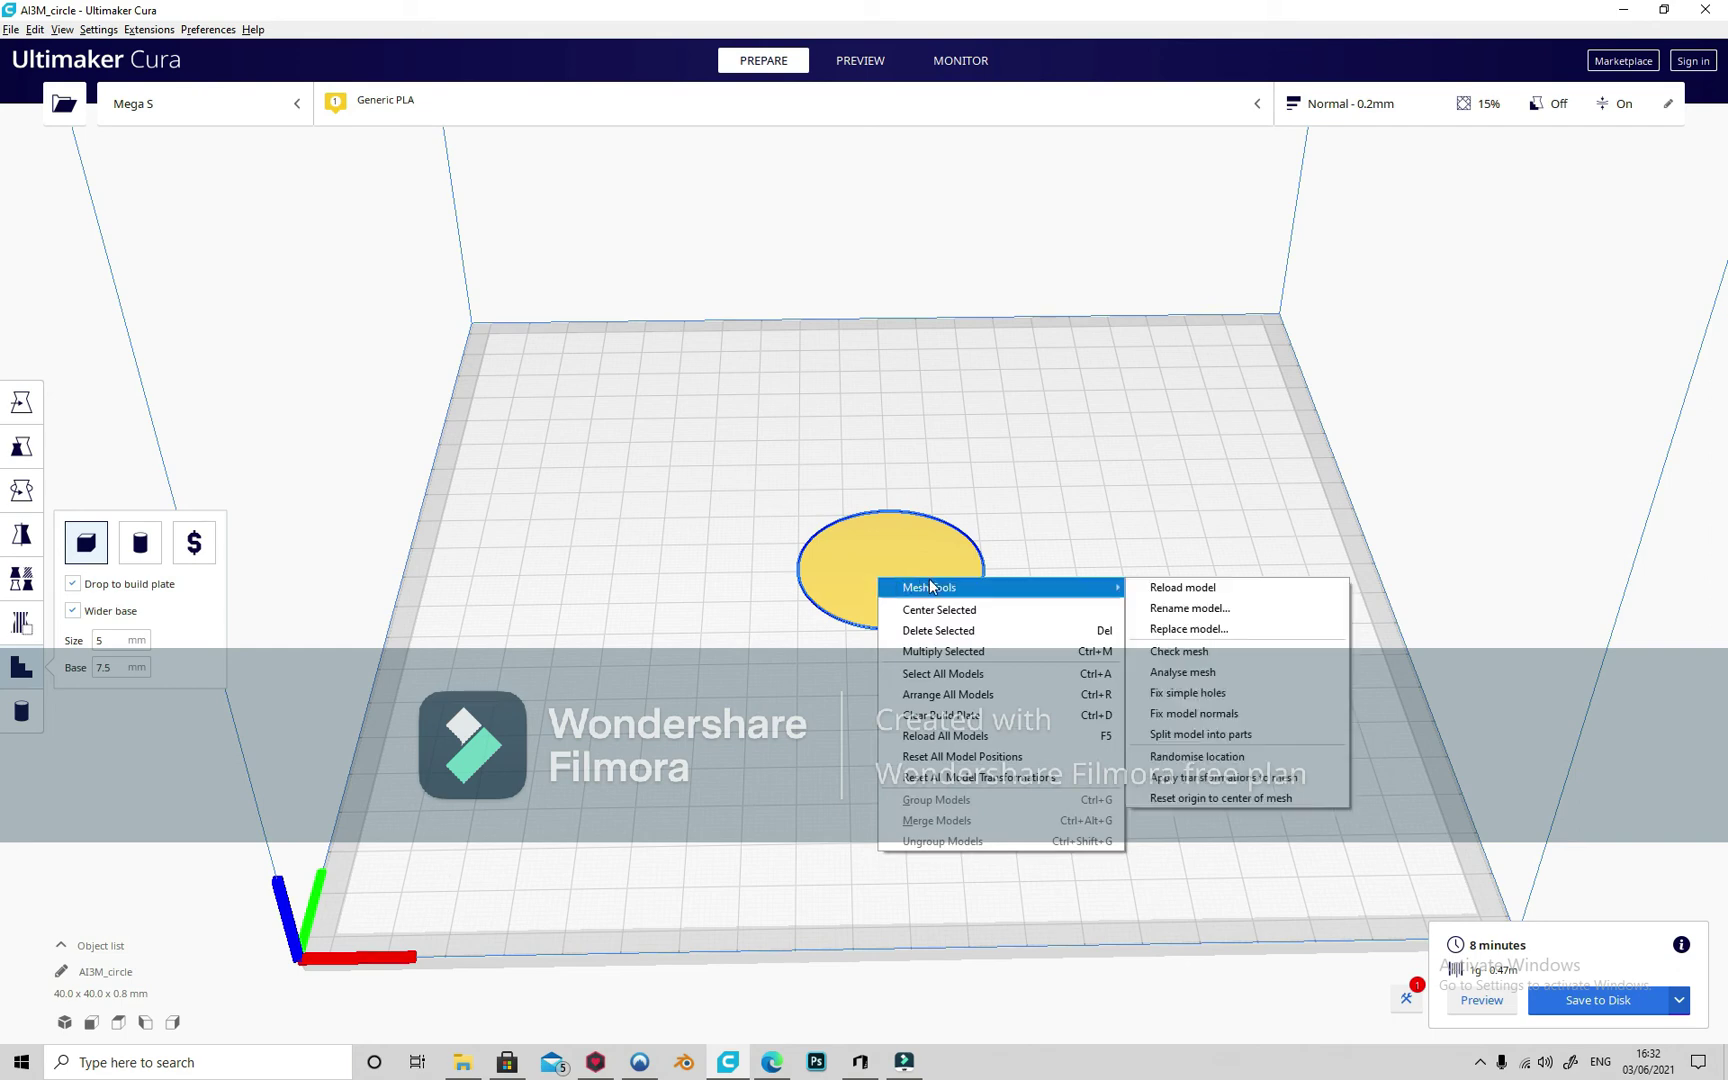
click(945, 652)
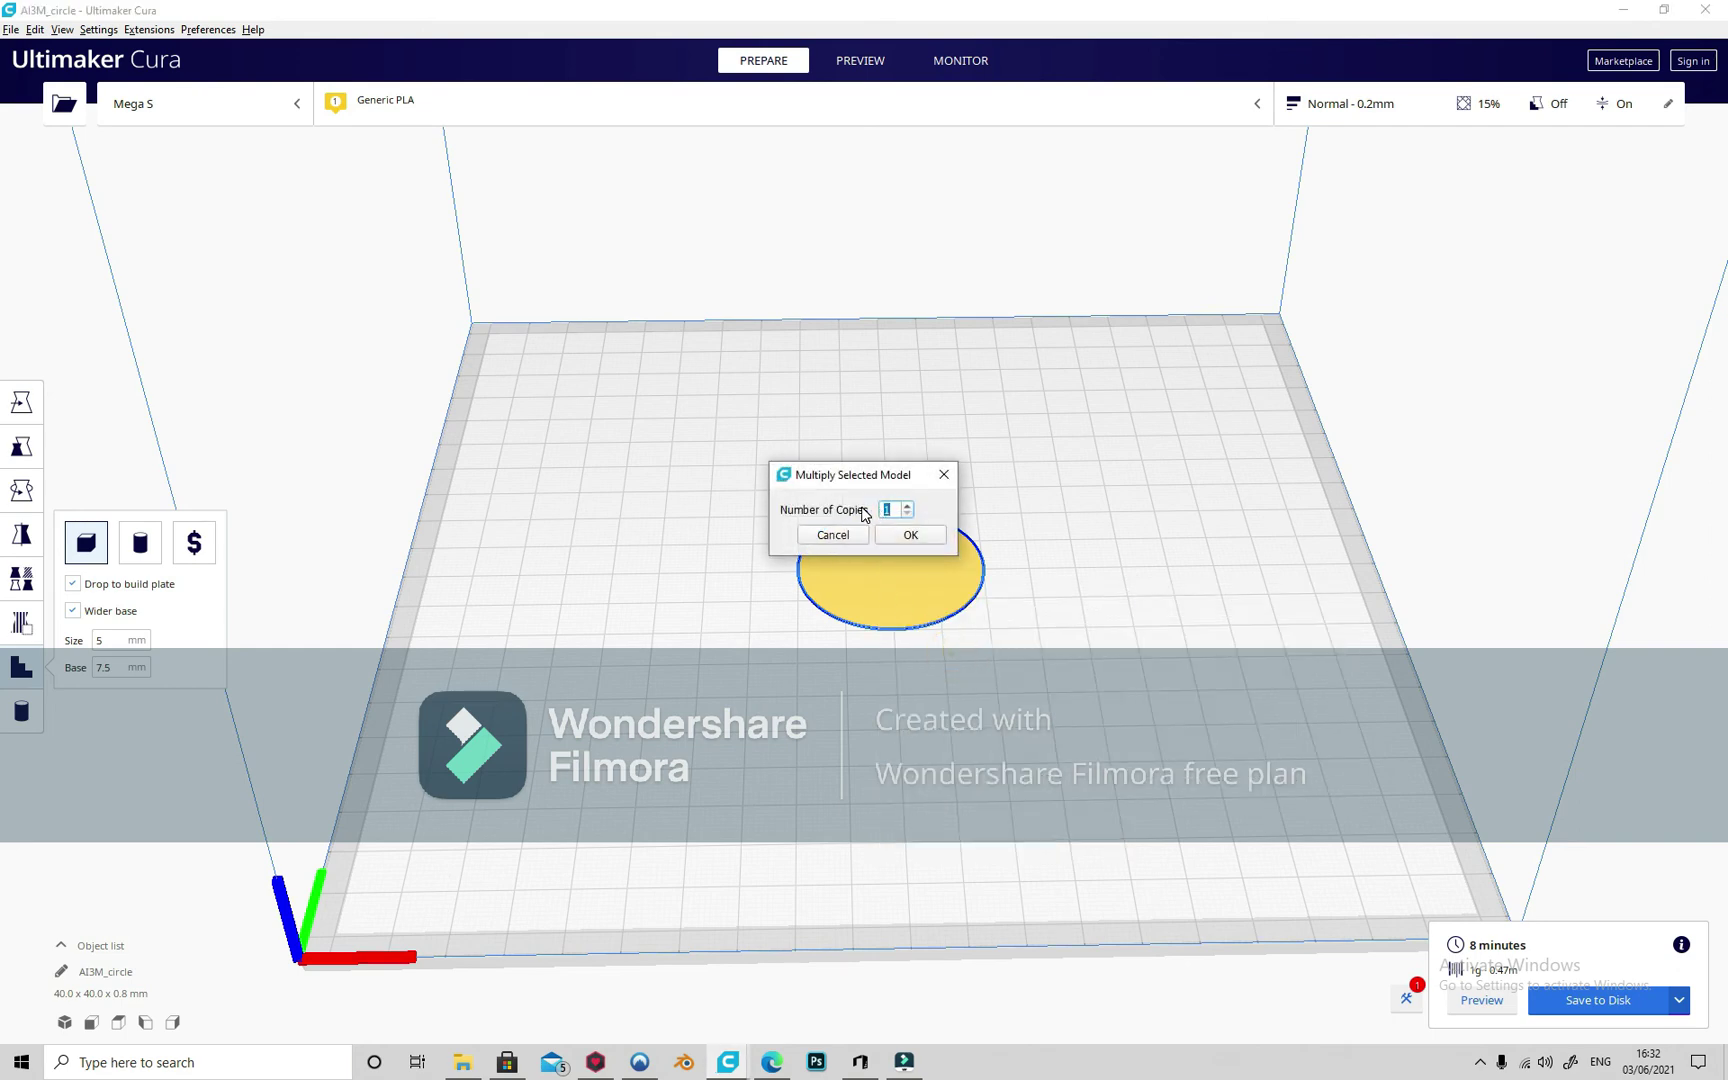
key(Return)
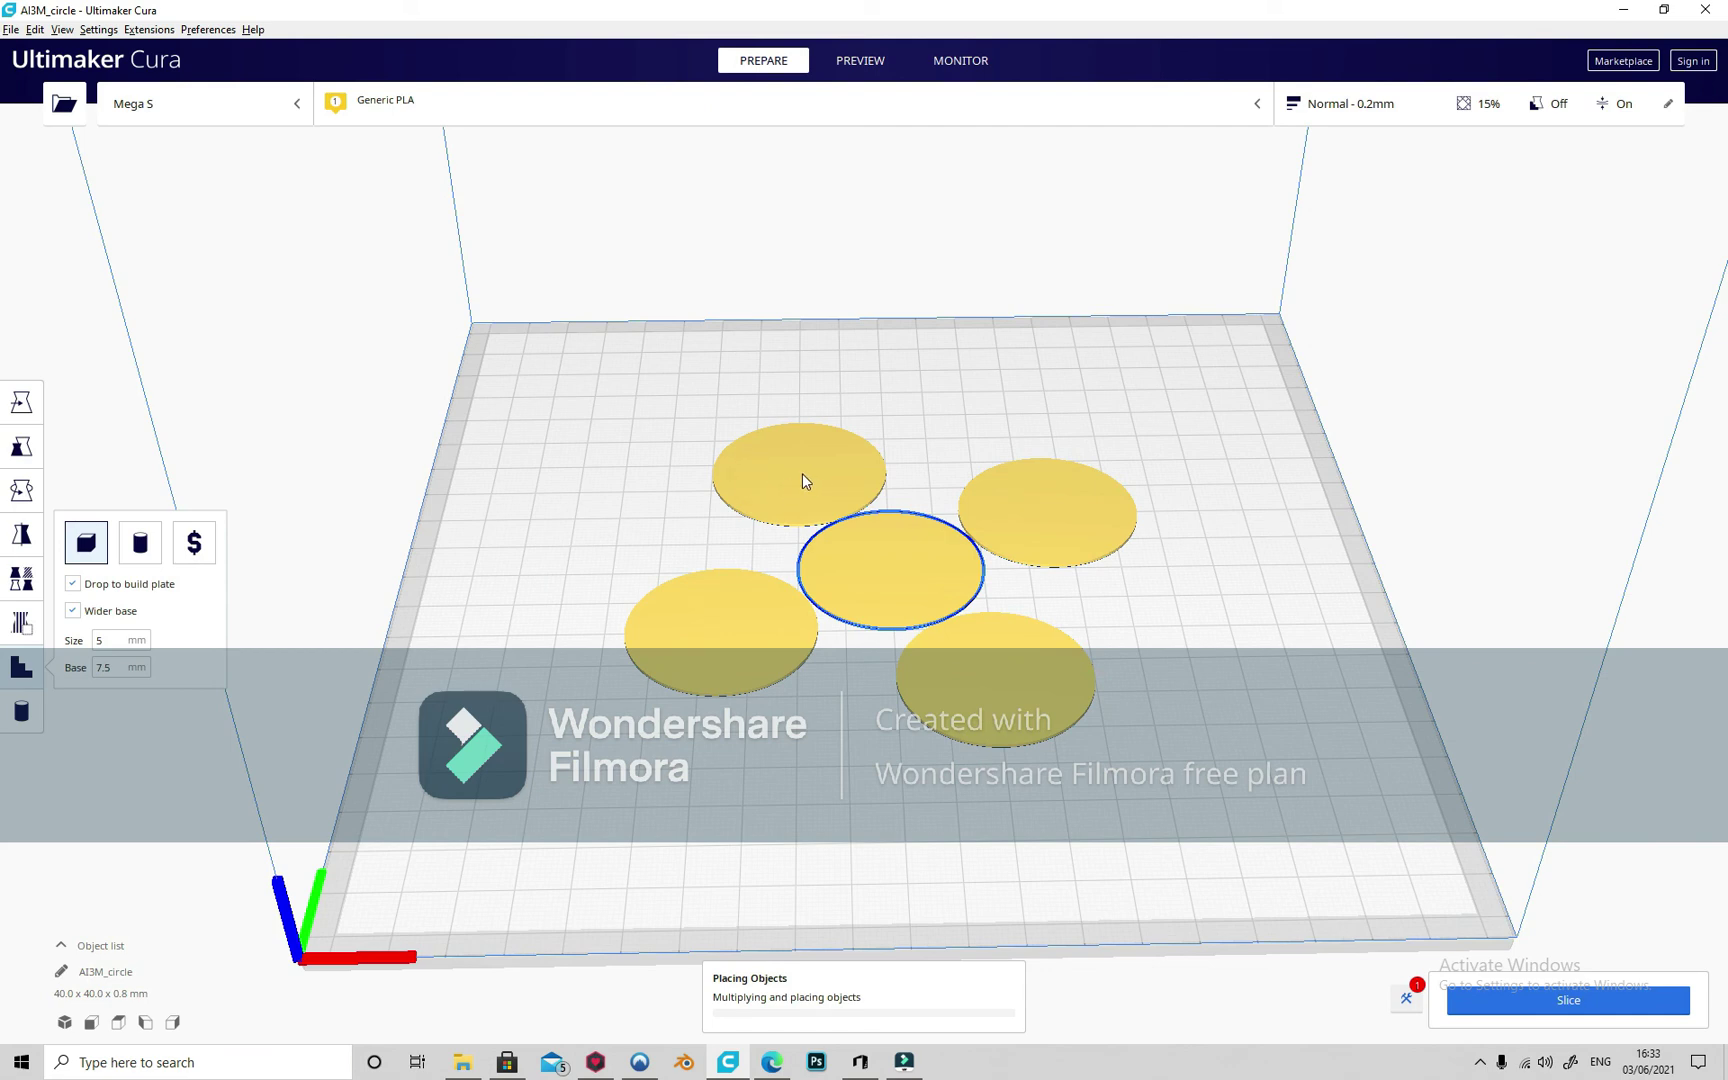
Step: Move two discs into the back-left and front-left plate corners
click(800, 479)
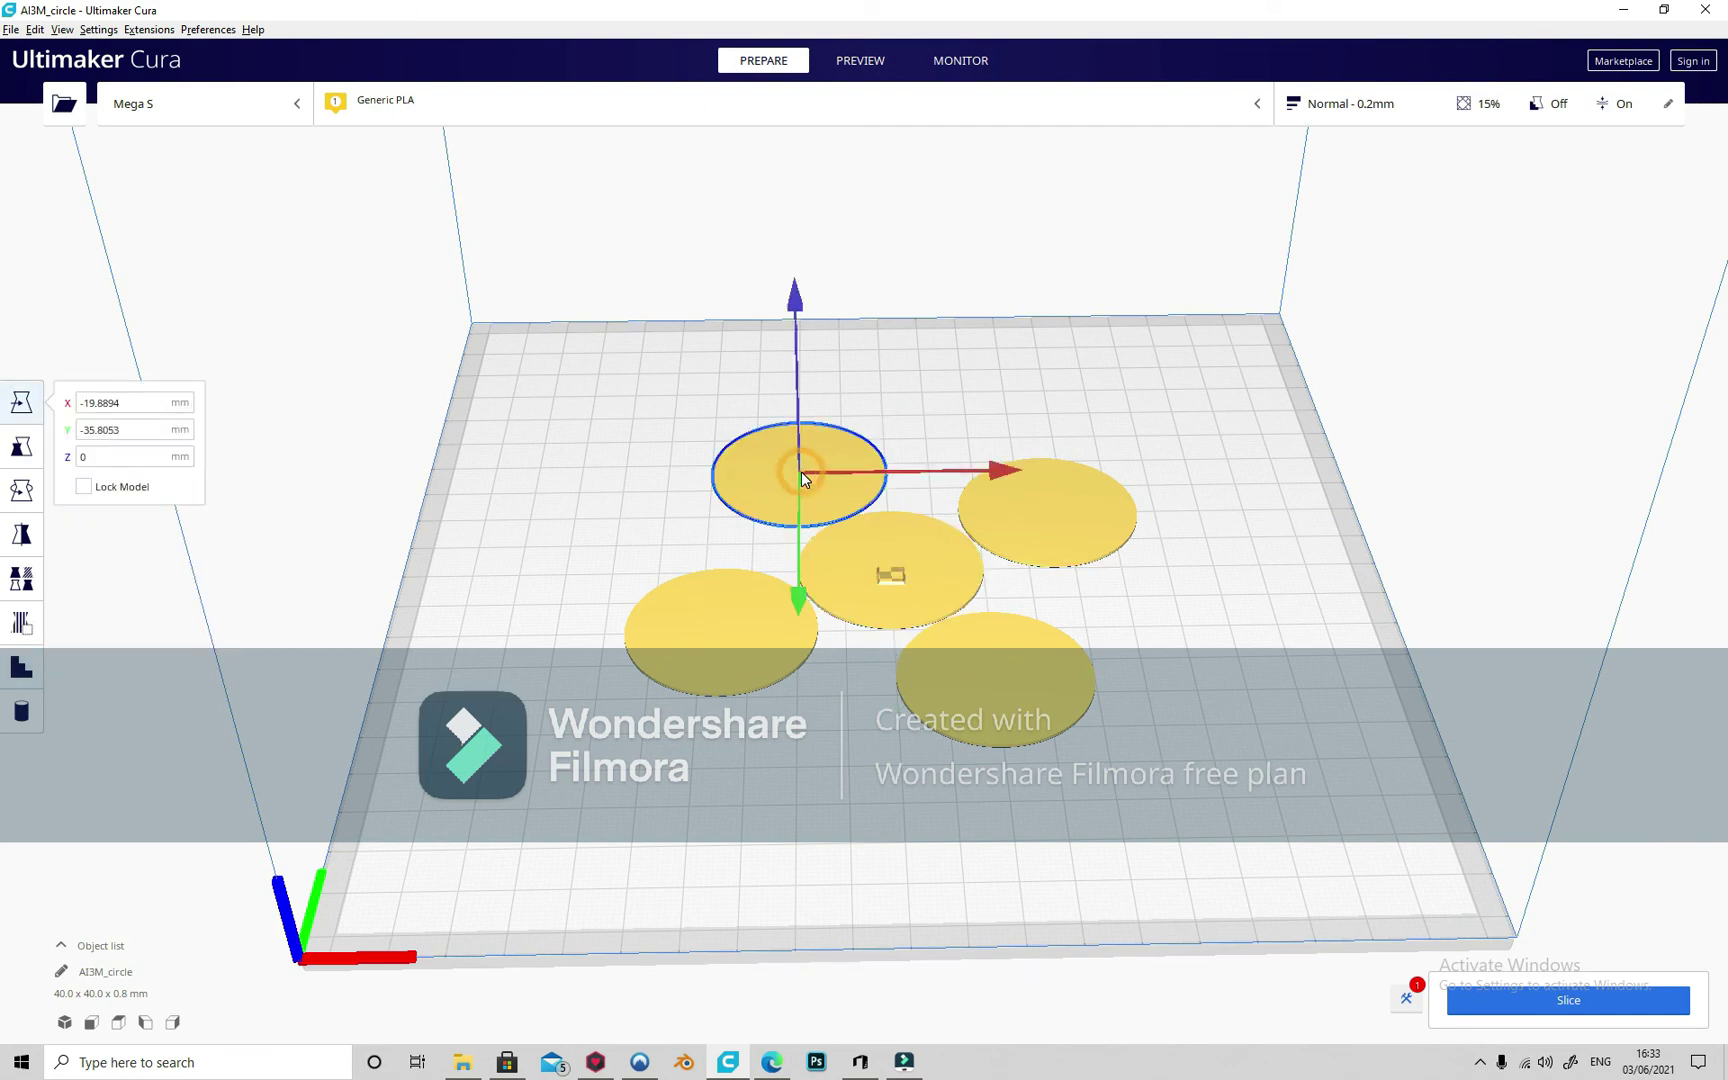
drag(801, 473, 568, 472)
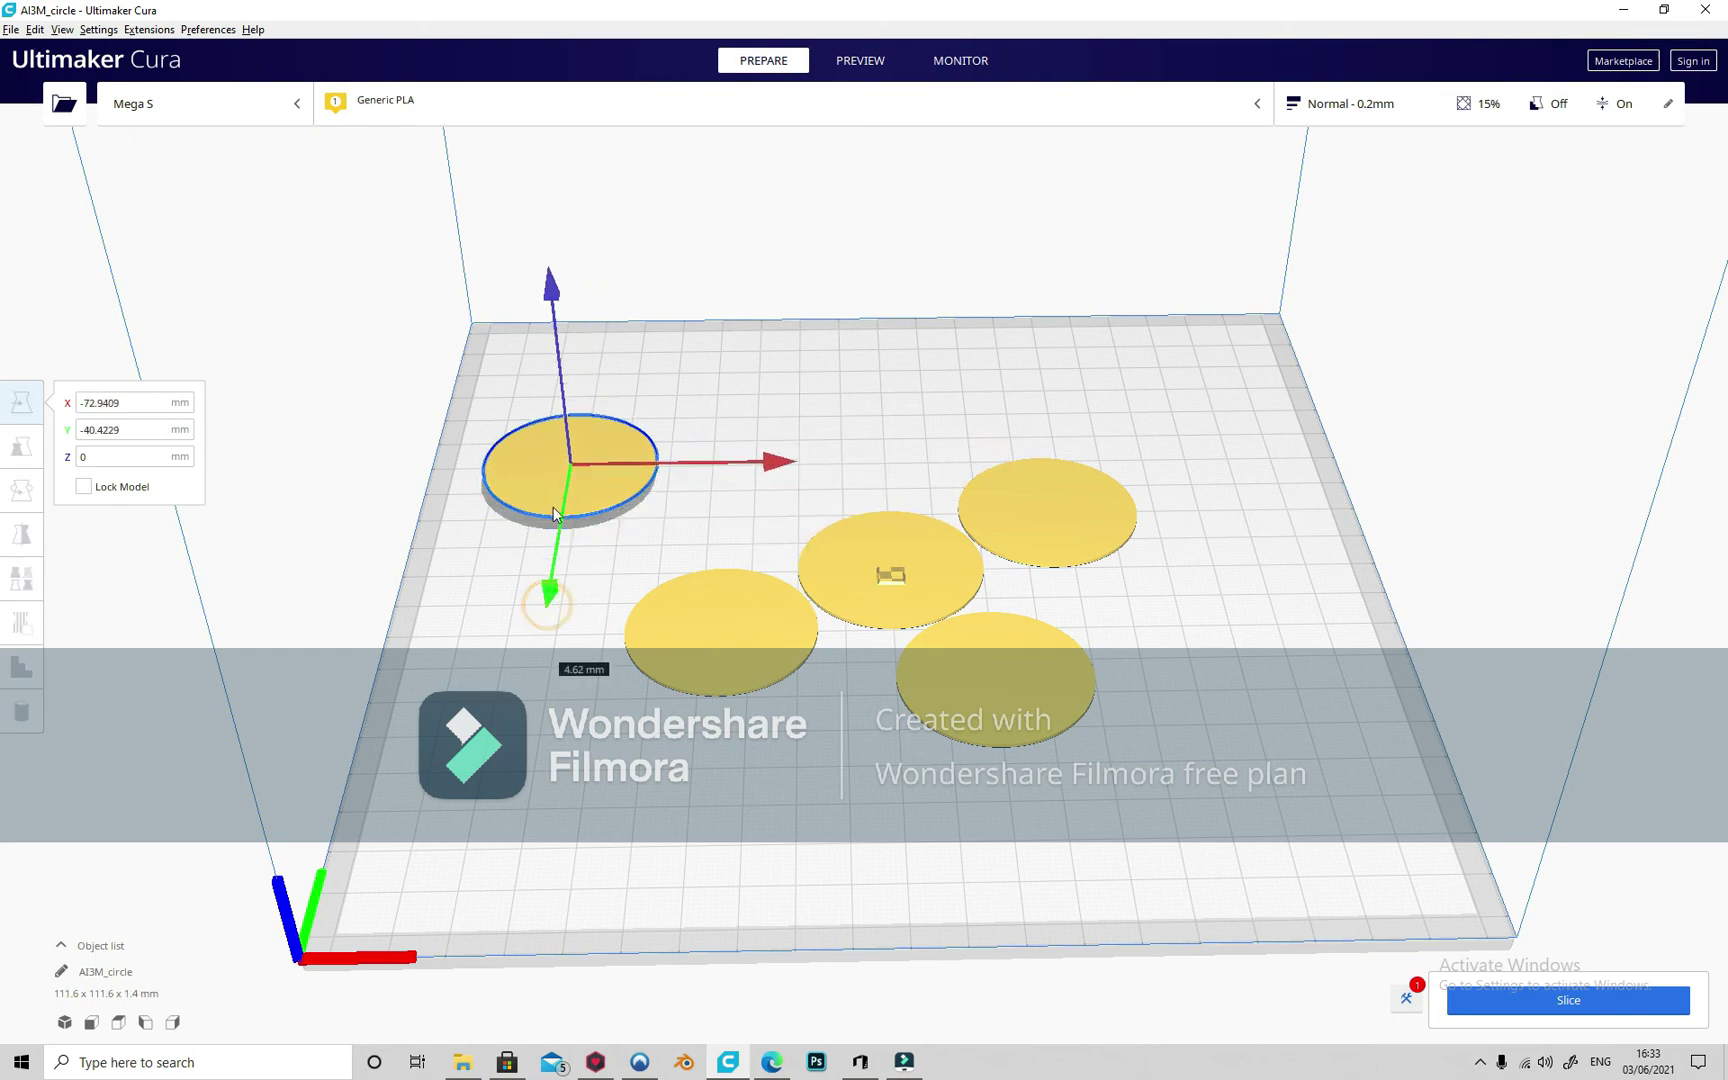
drag(550, 611, 558, 520)
click(753, 655)
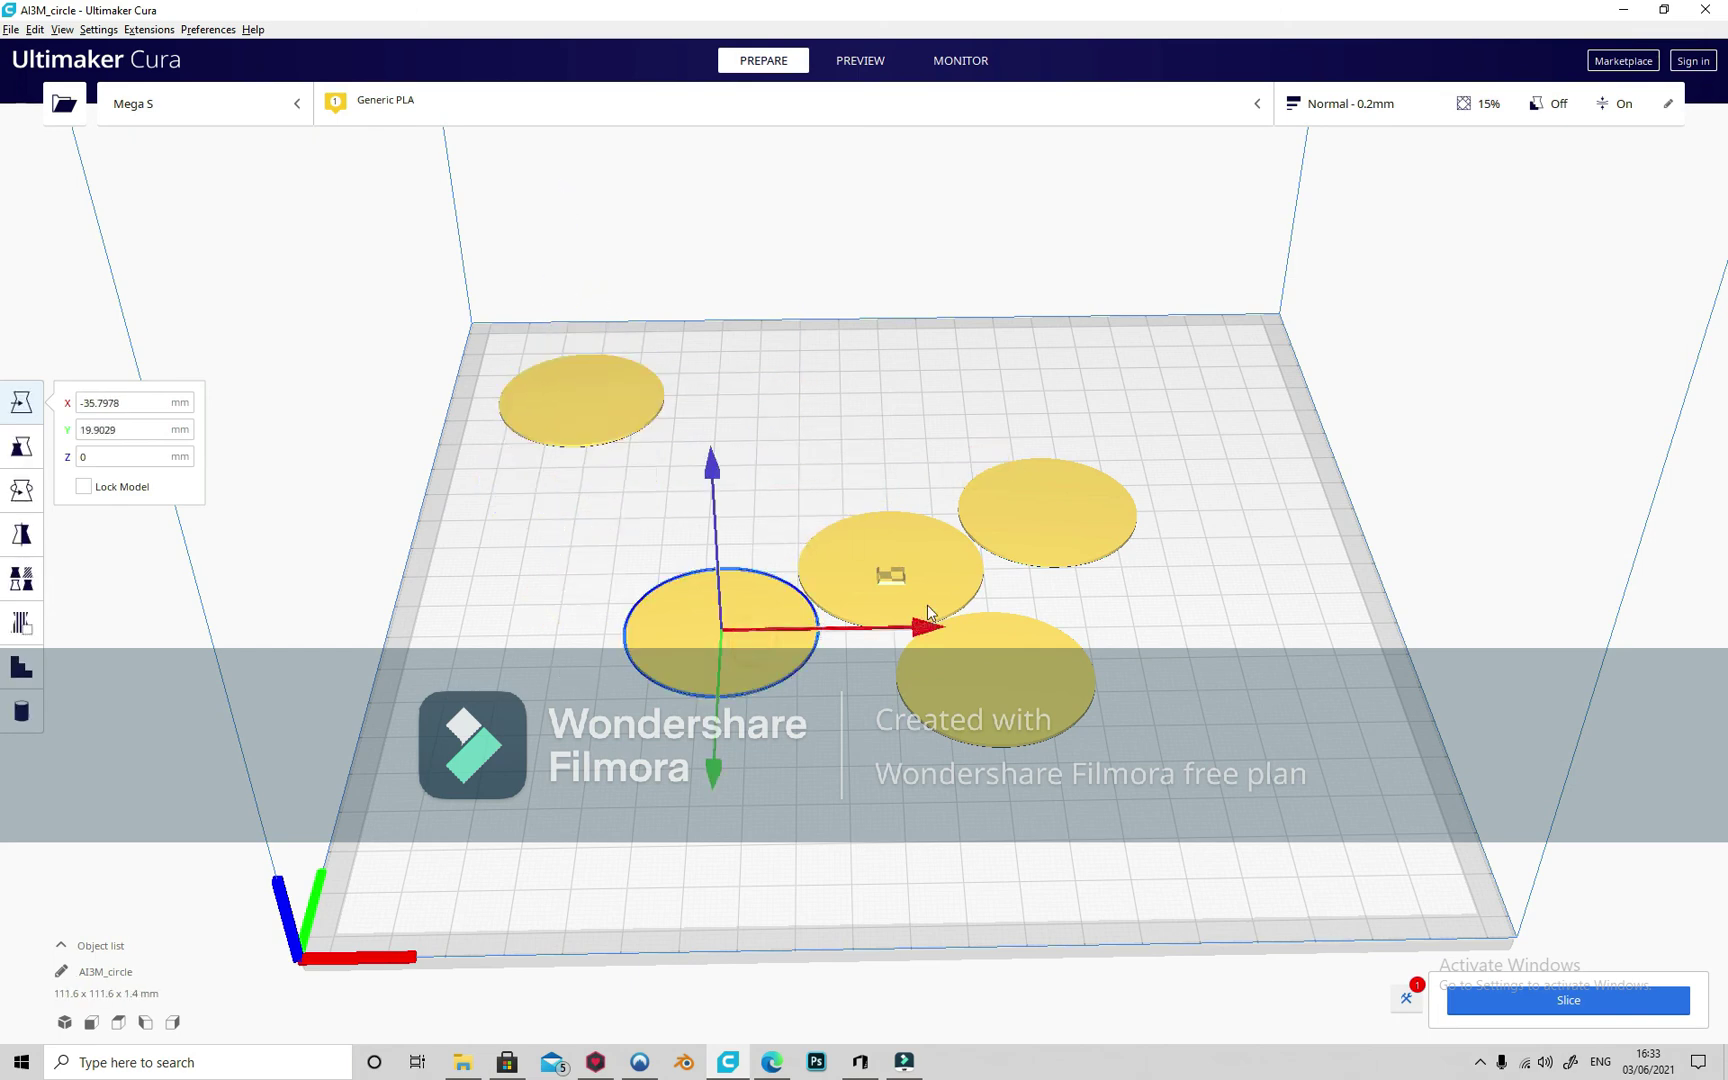
mouse_move(929, 628)
mouse_down()
mouse_move(713, 631)
mouse_move(756, 631)
mouse_up()
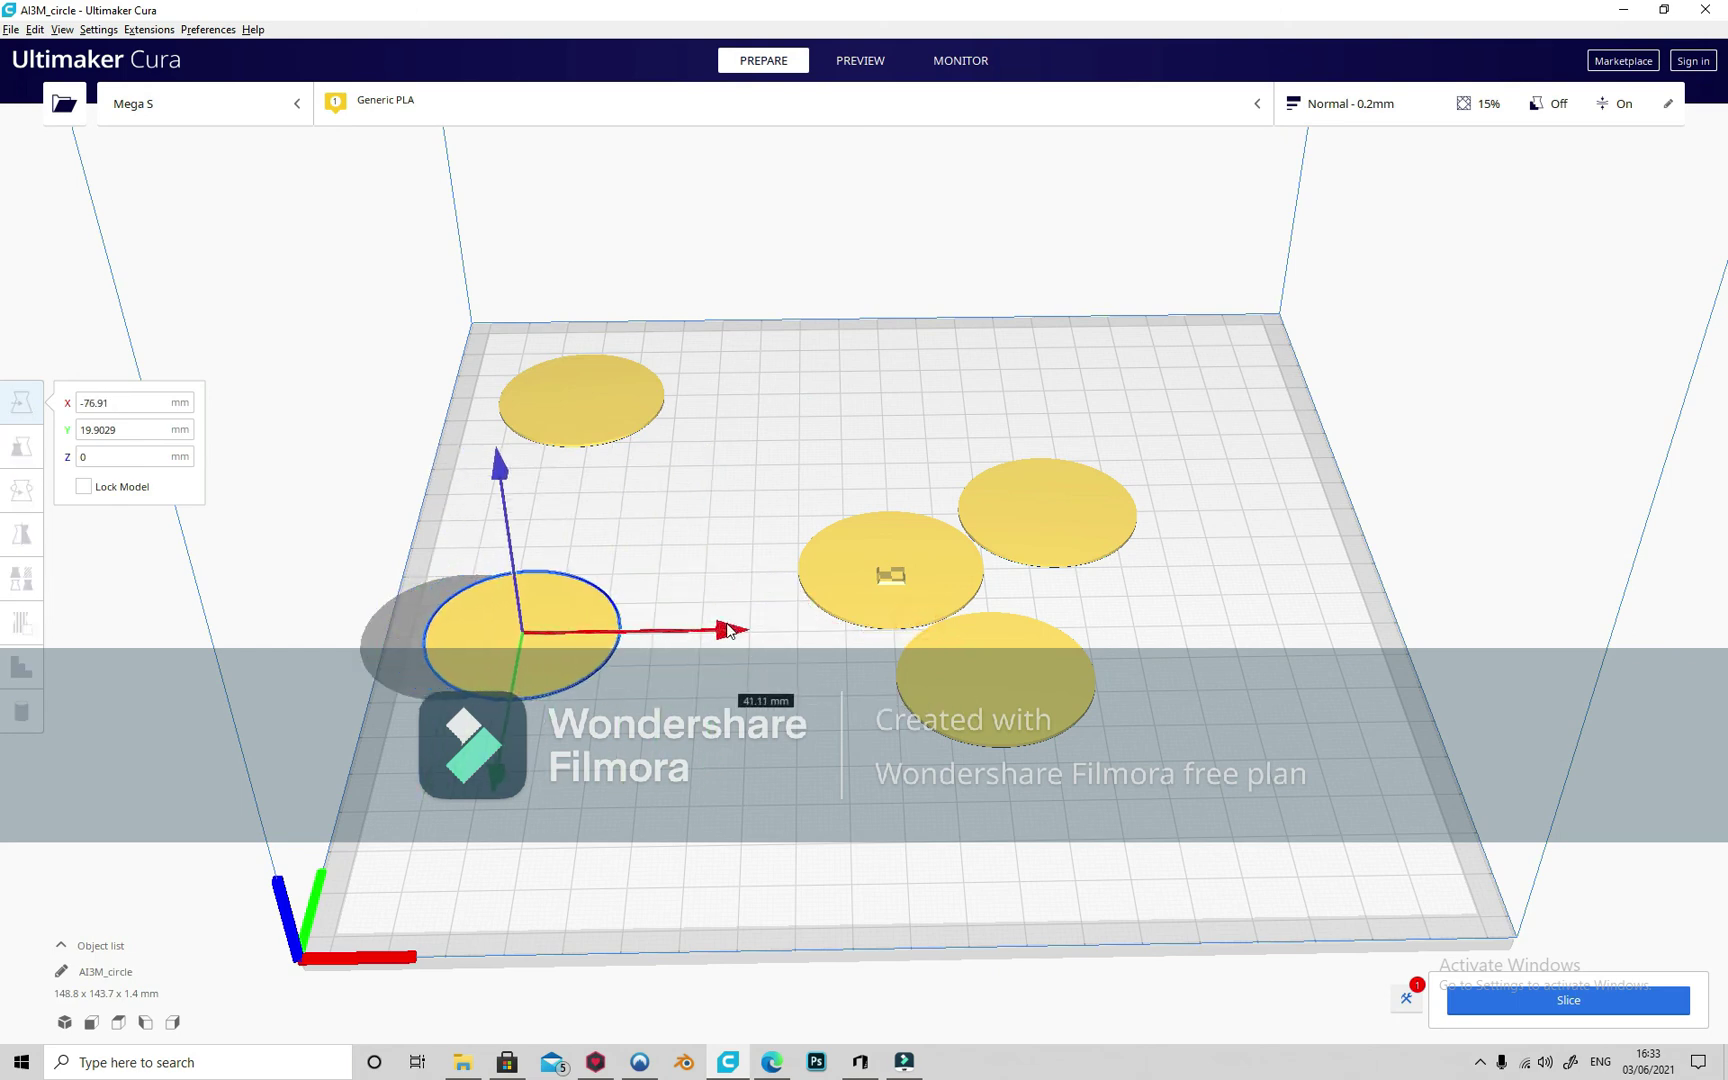
drag(489, 804, 465, 1013)
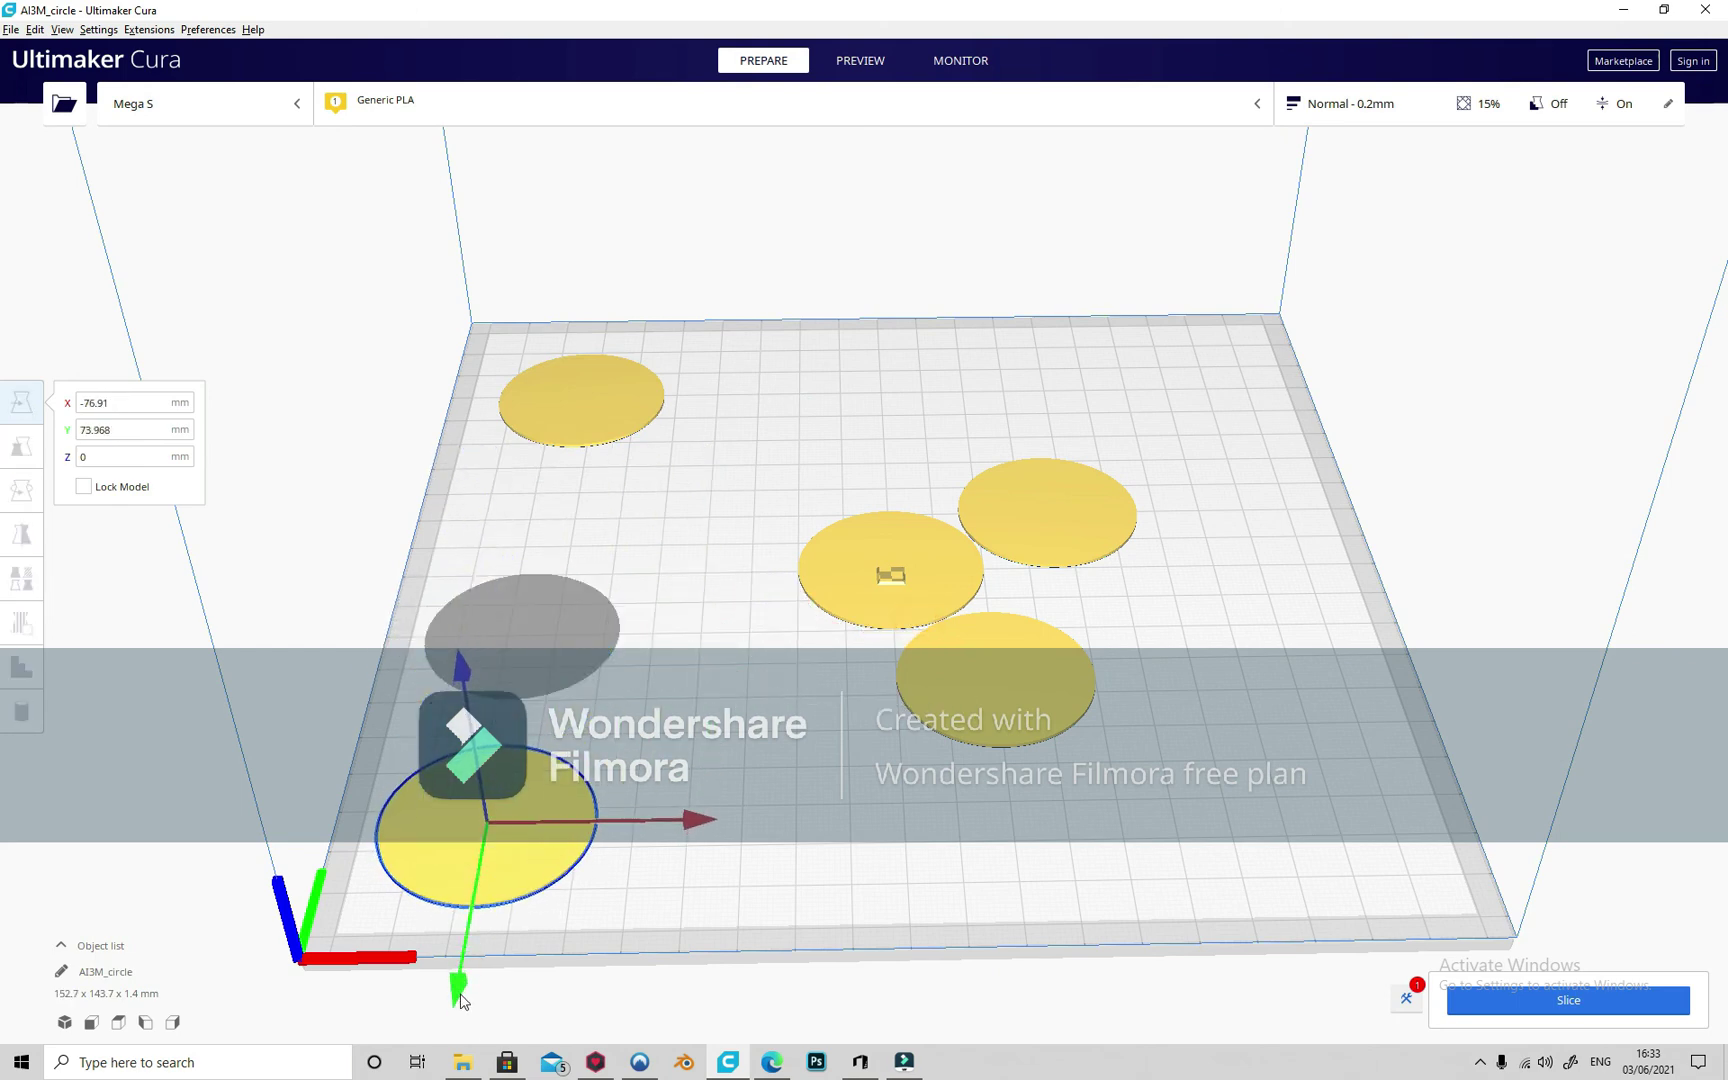
Step: Move two more discs into the front-right and back-right corners
click(889, 578)
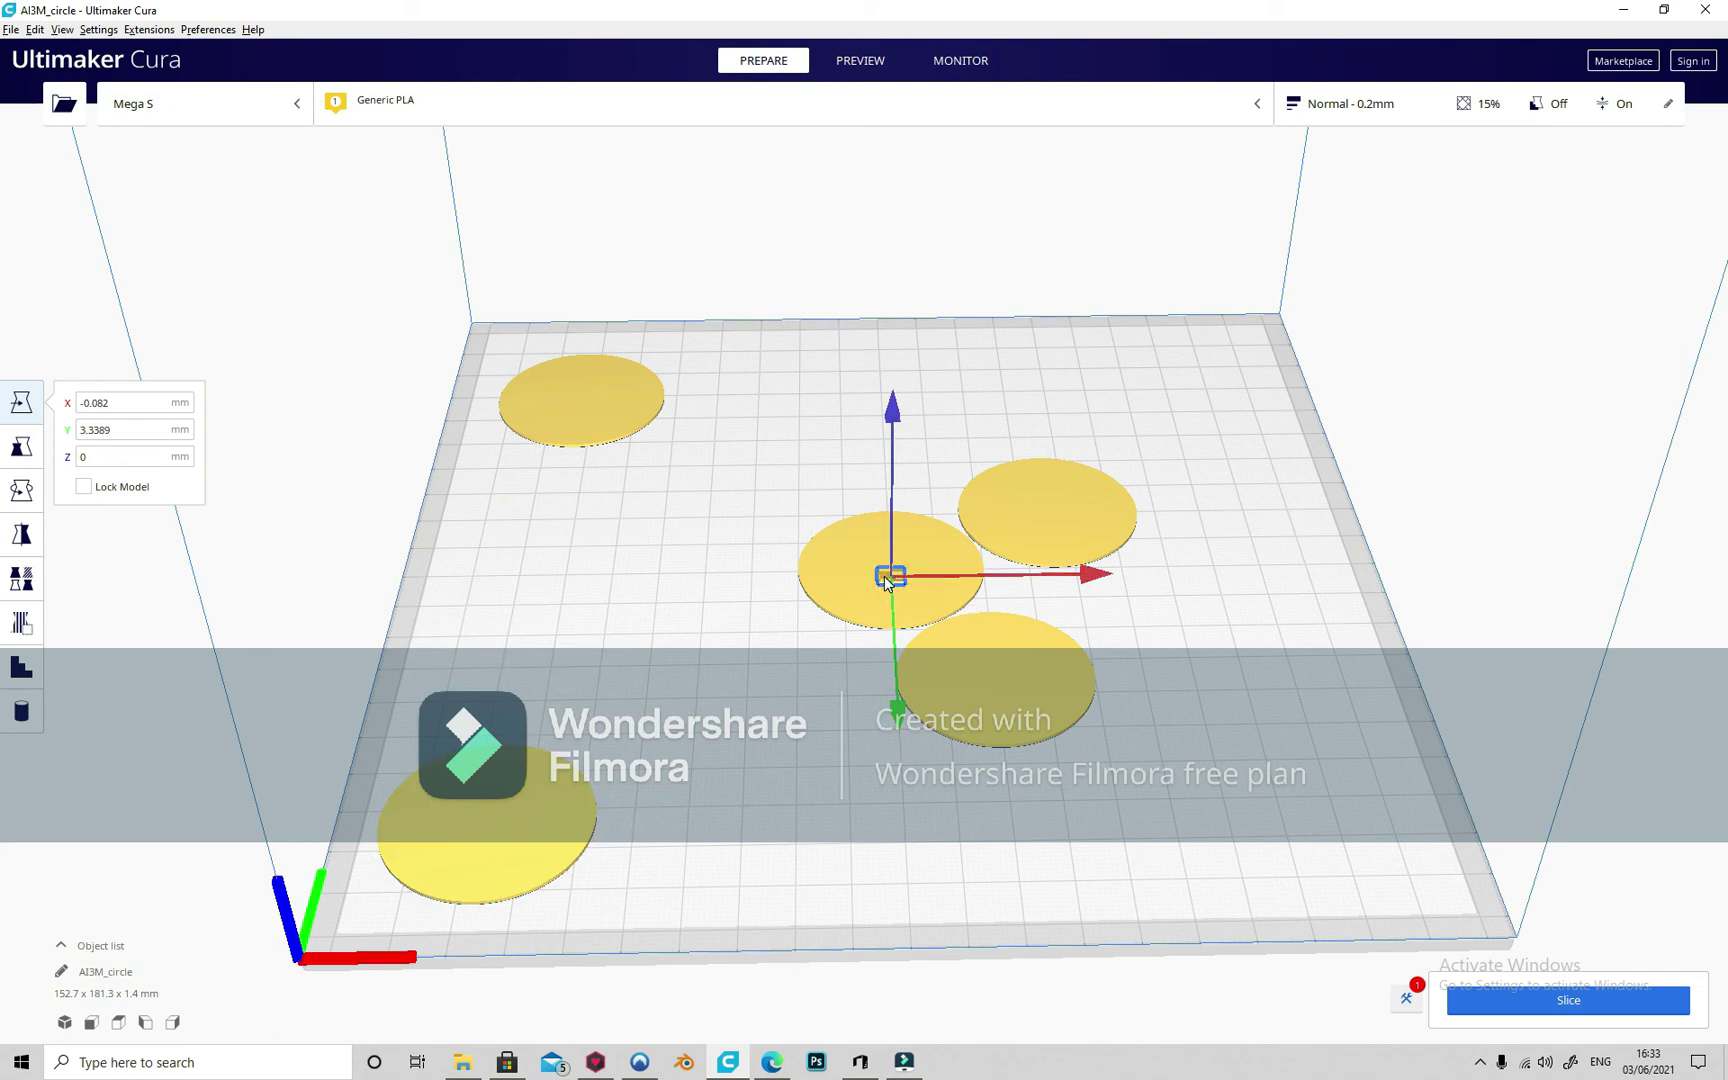
click(1020, 690)
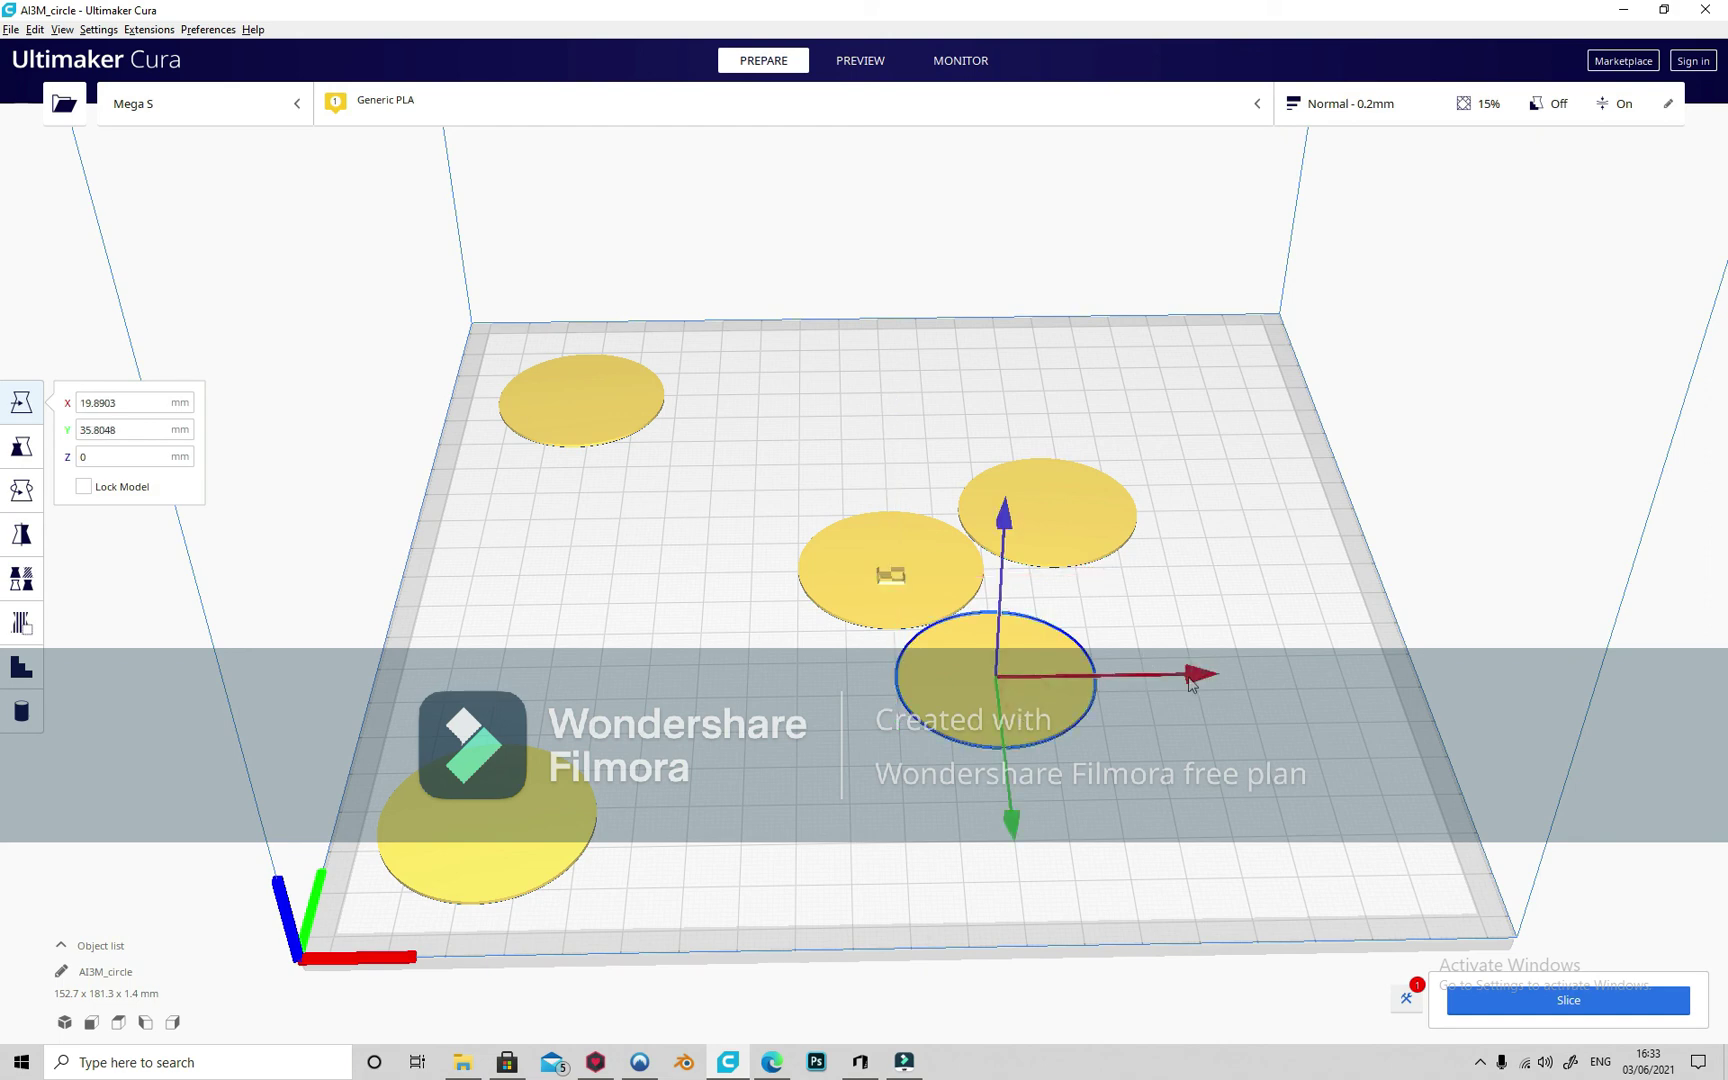
drag(1202, 673, 1452, 671)
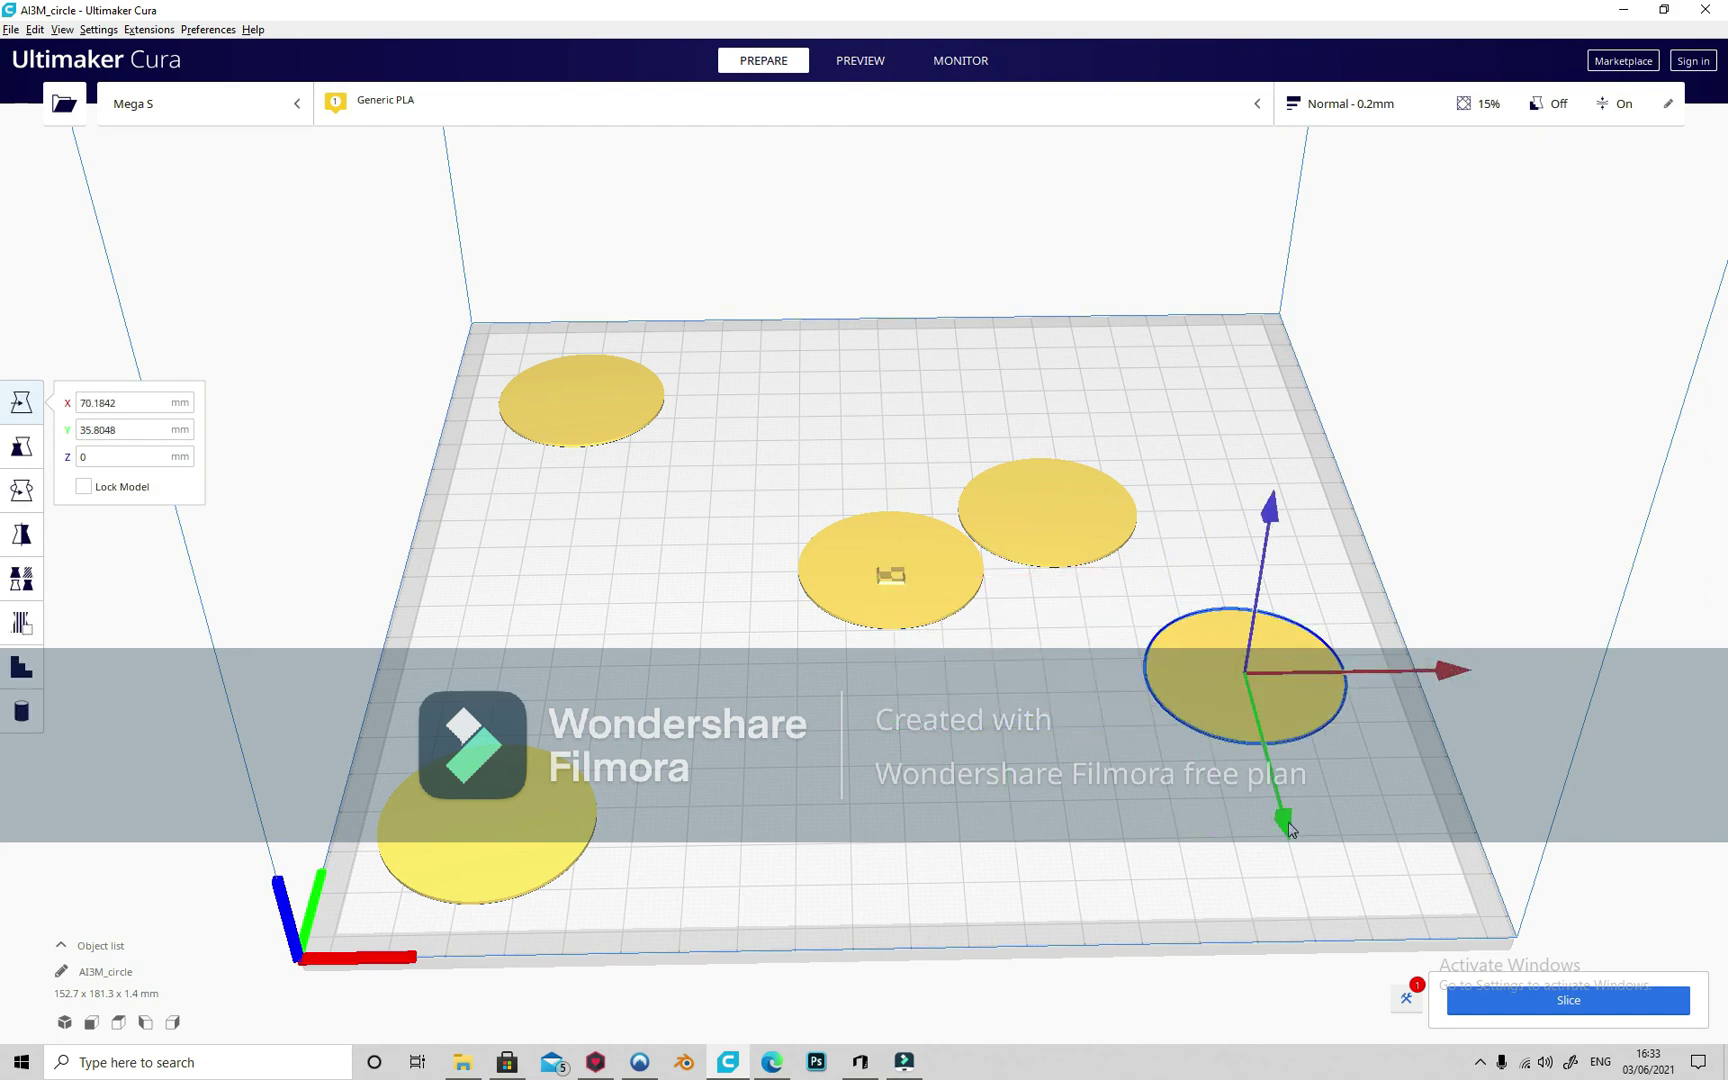
drag(1284, 822, 1319, 972)
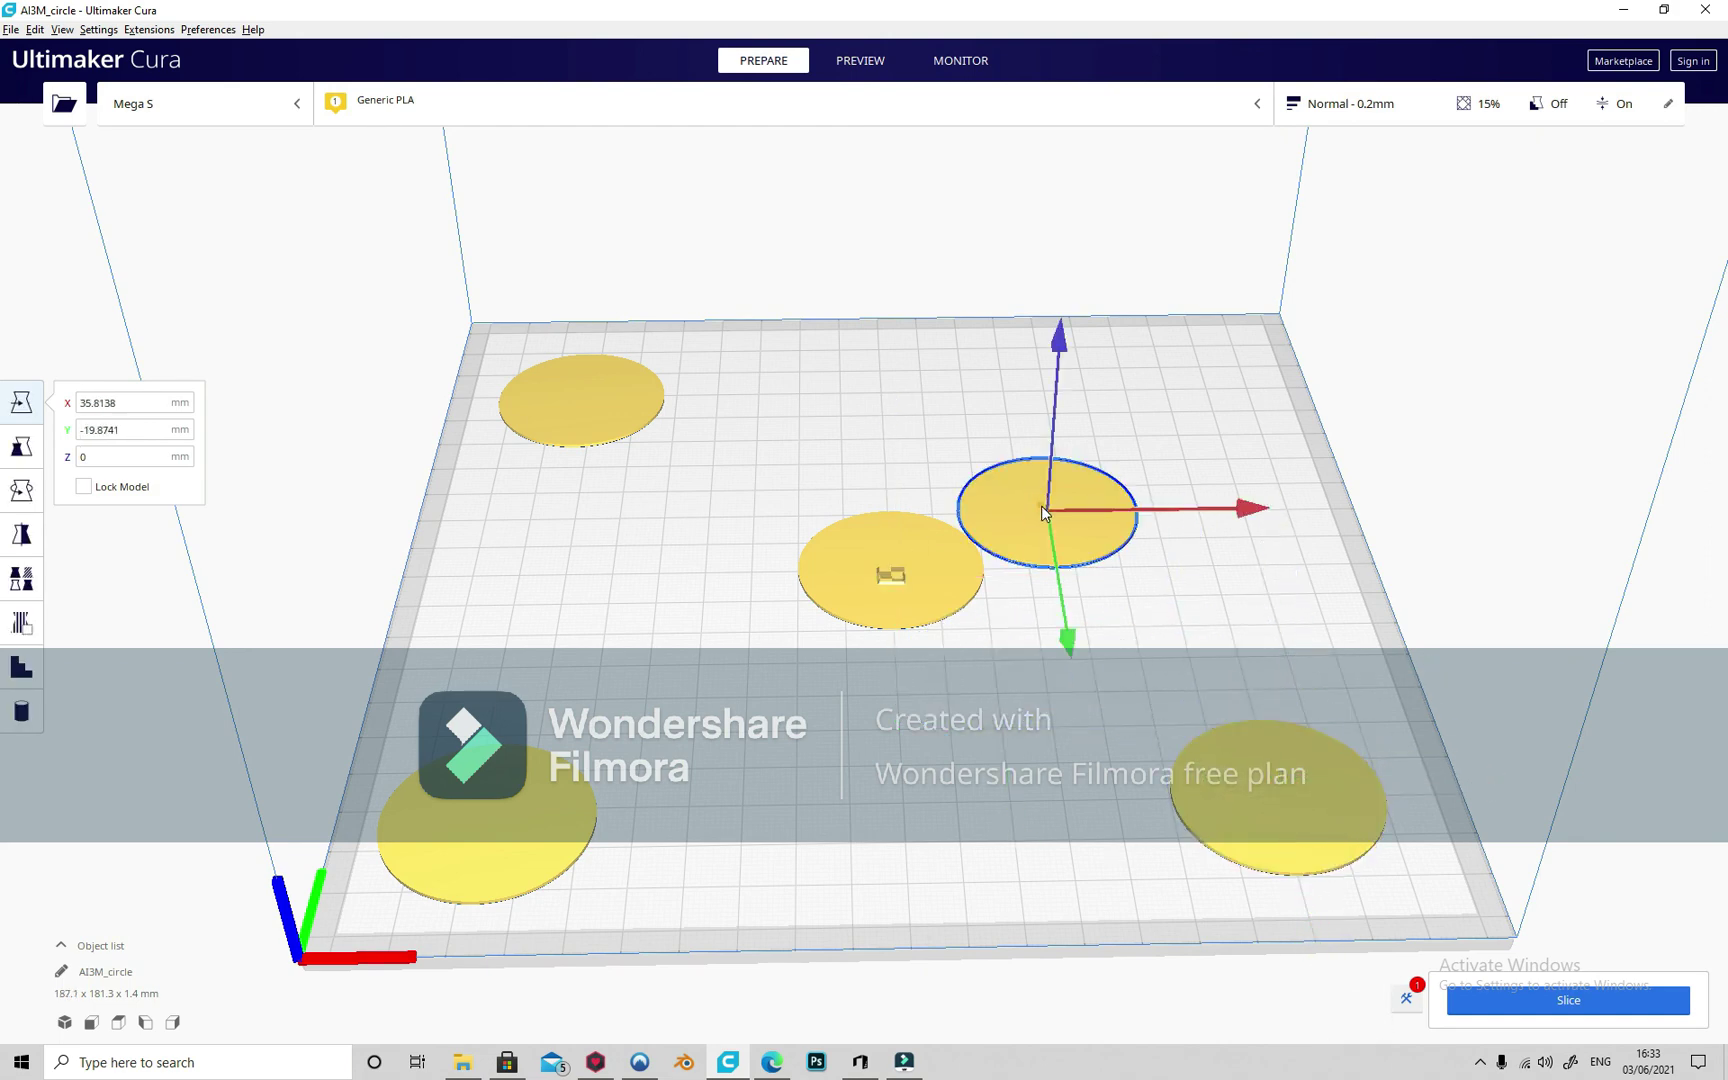
drag(1256, 509, 1369, 562)
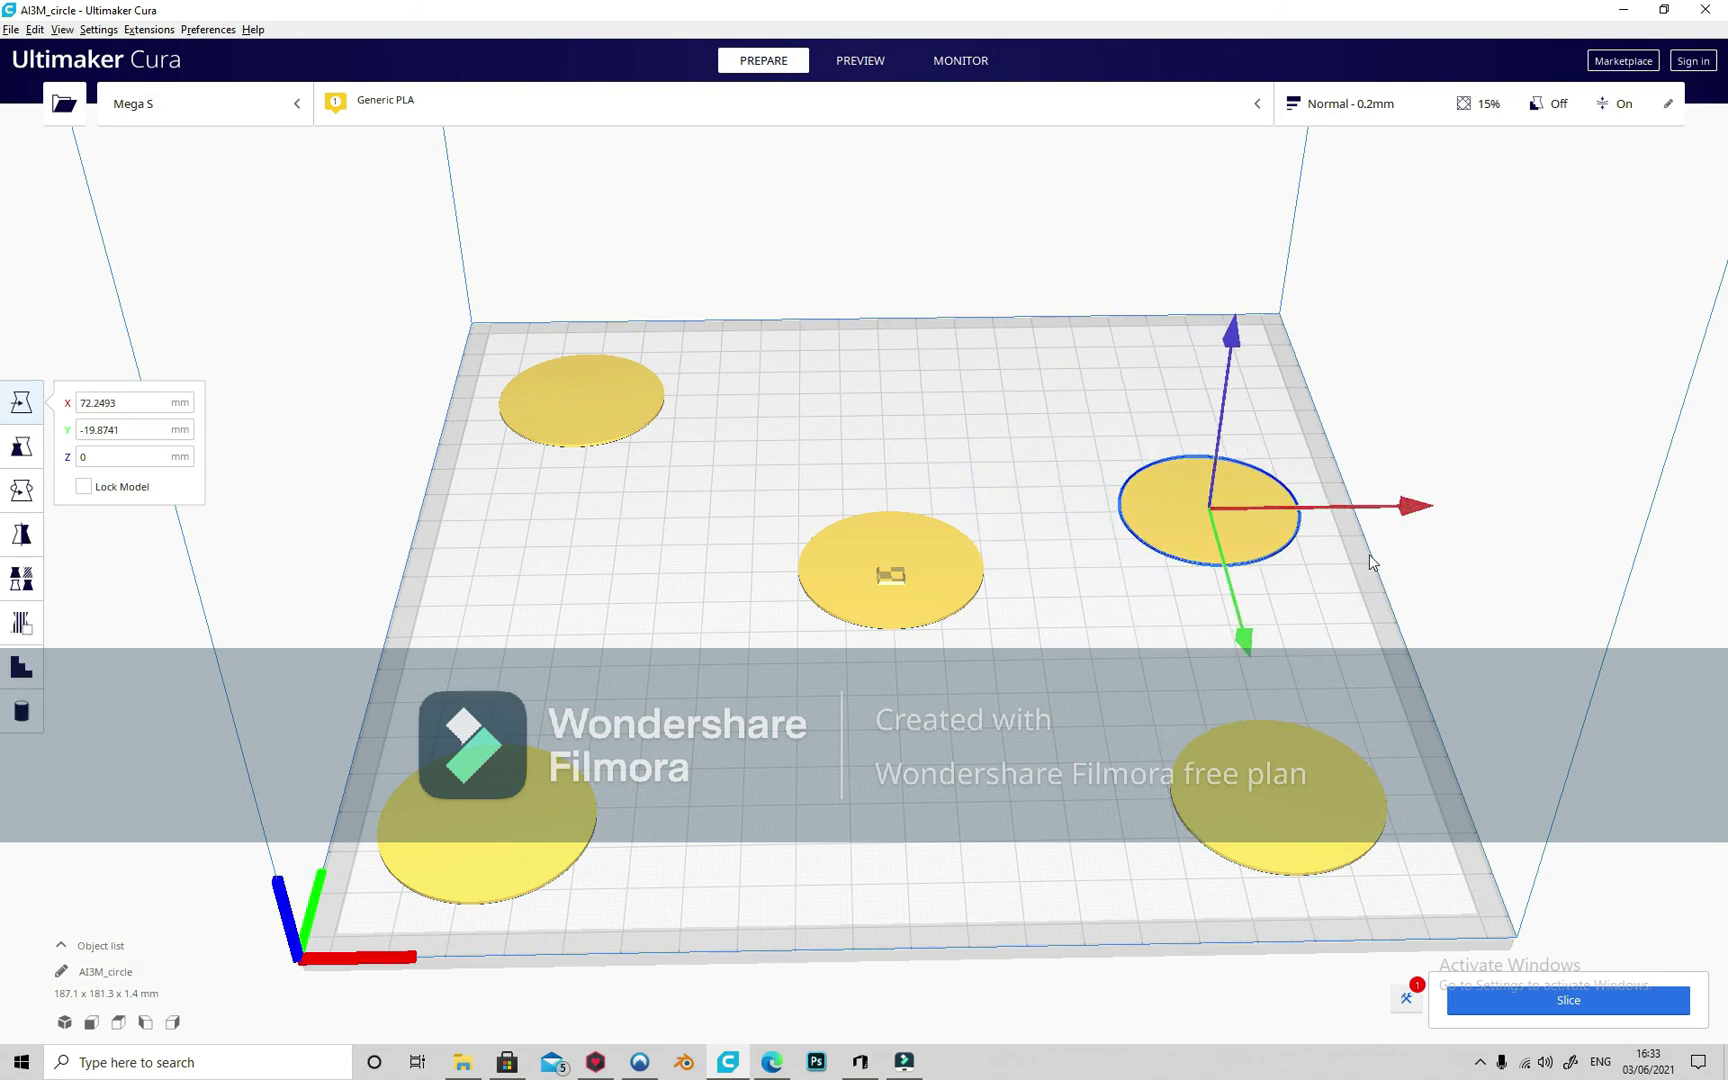
drag(1245, 645, 1205, 506)
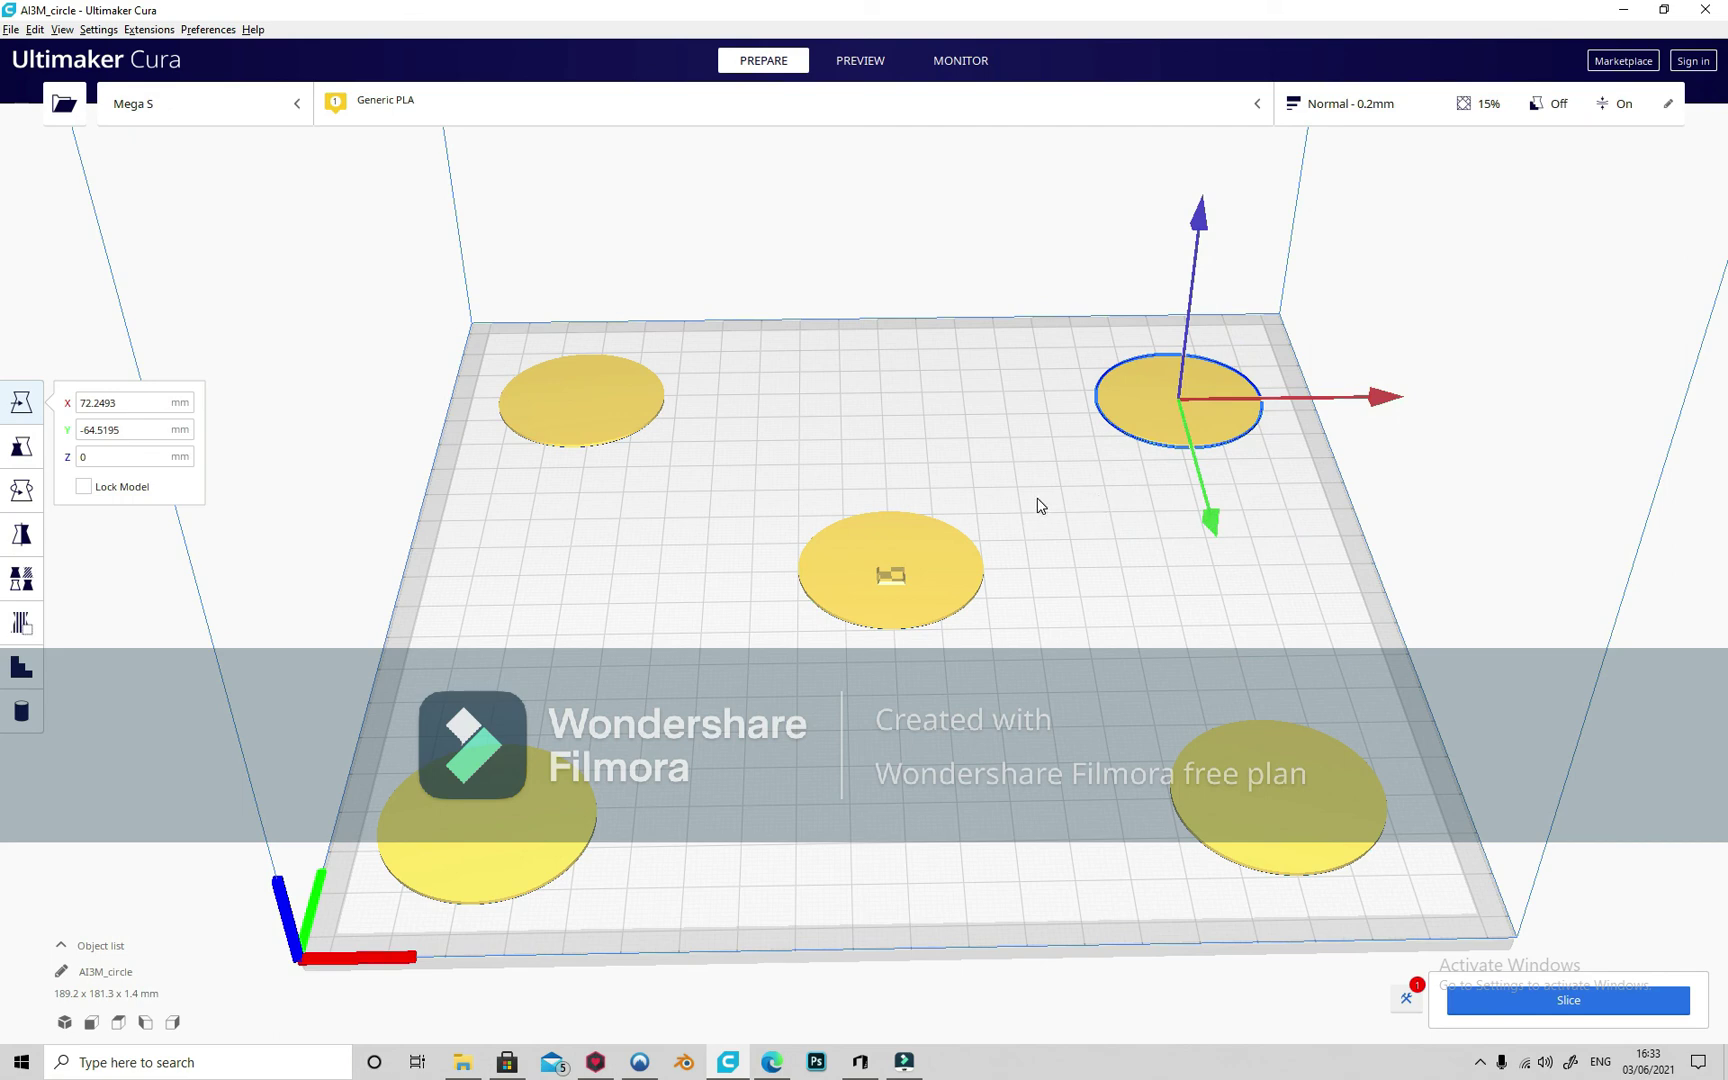
Step: Leave the centre disc in place, shift the small stray piece aside, and deselect
click(888, 574)
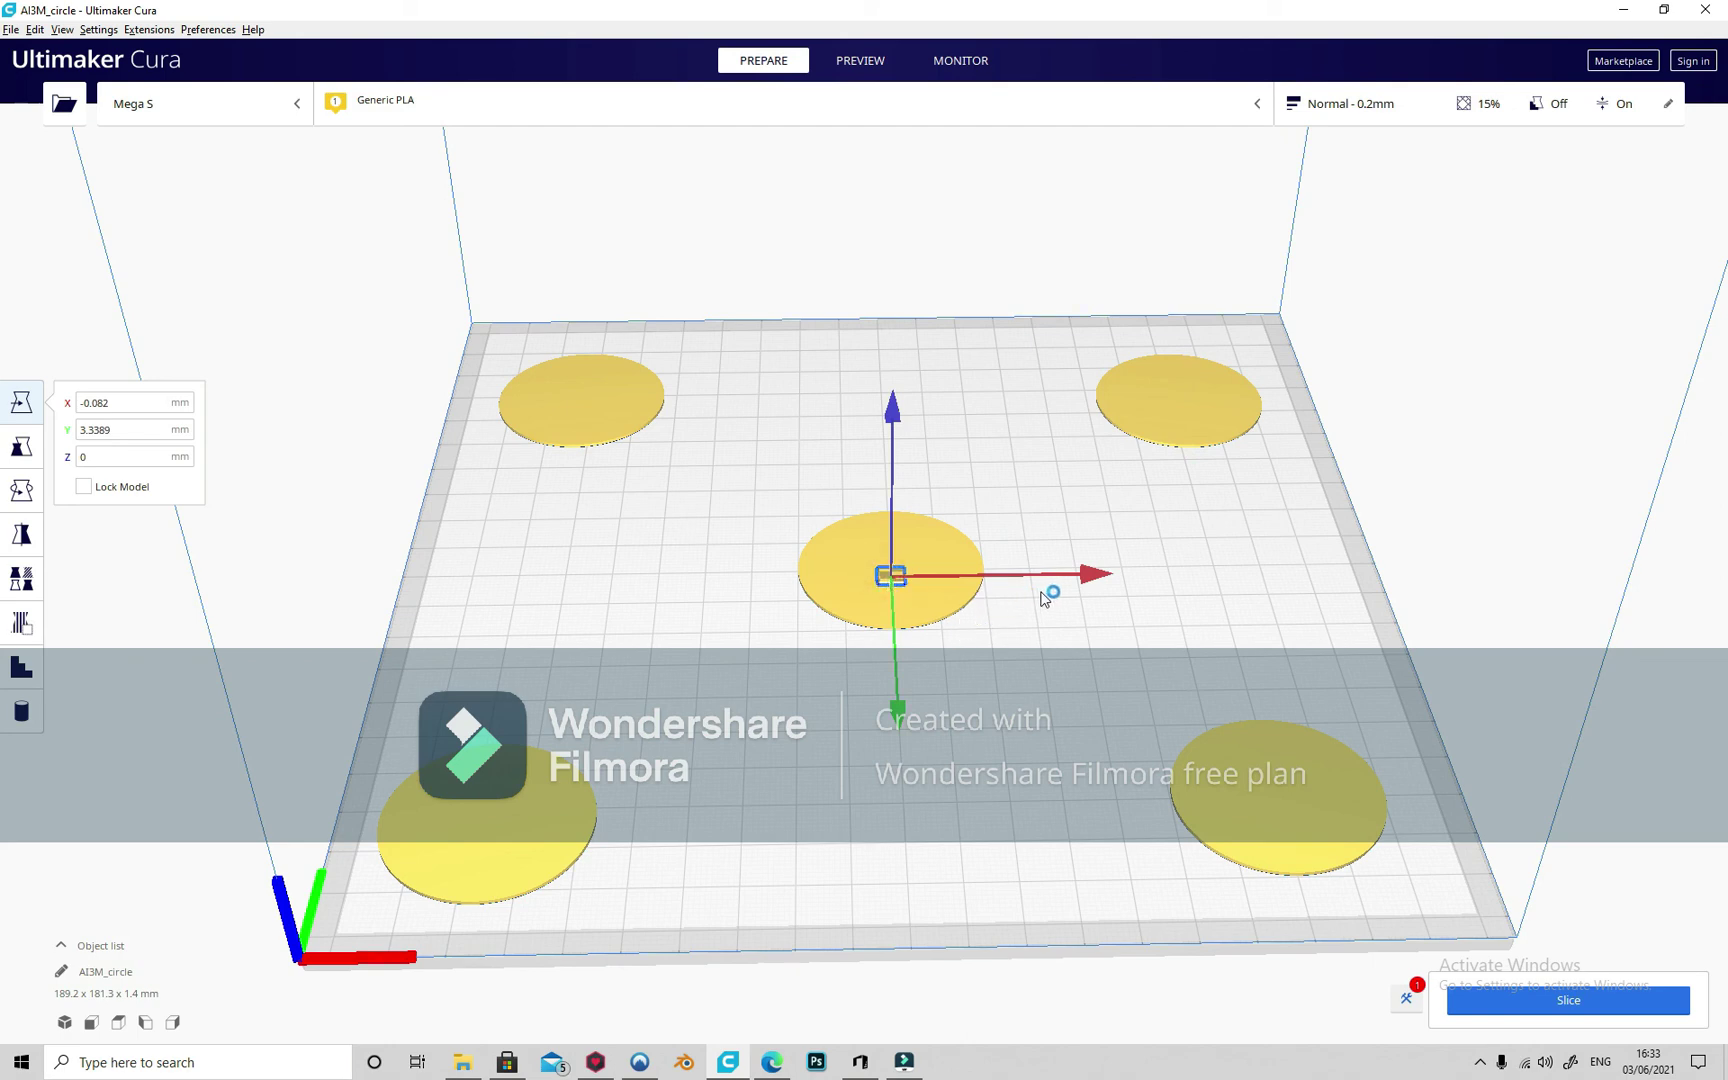
drag(1091, 574, 1208, 585)
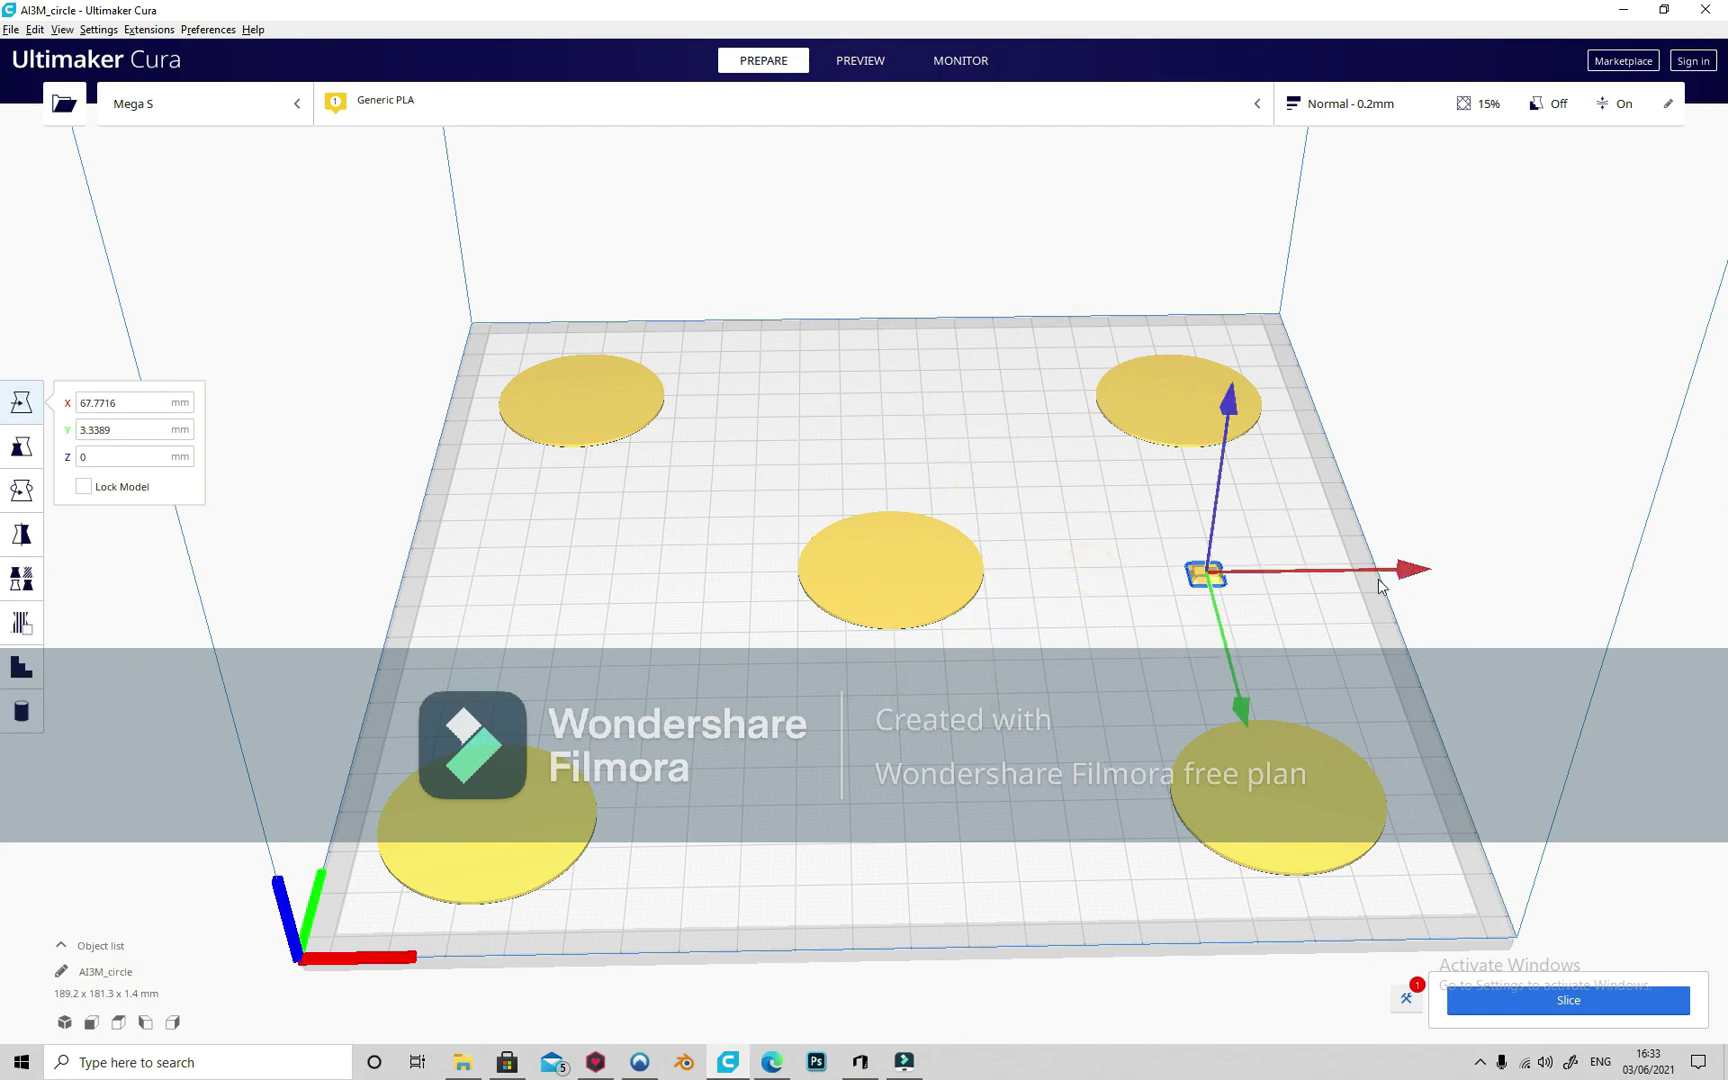
click(1185, 591)
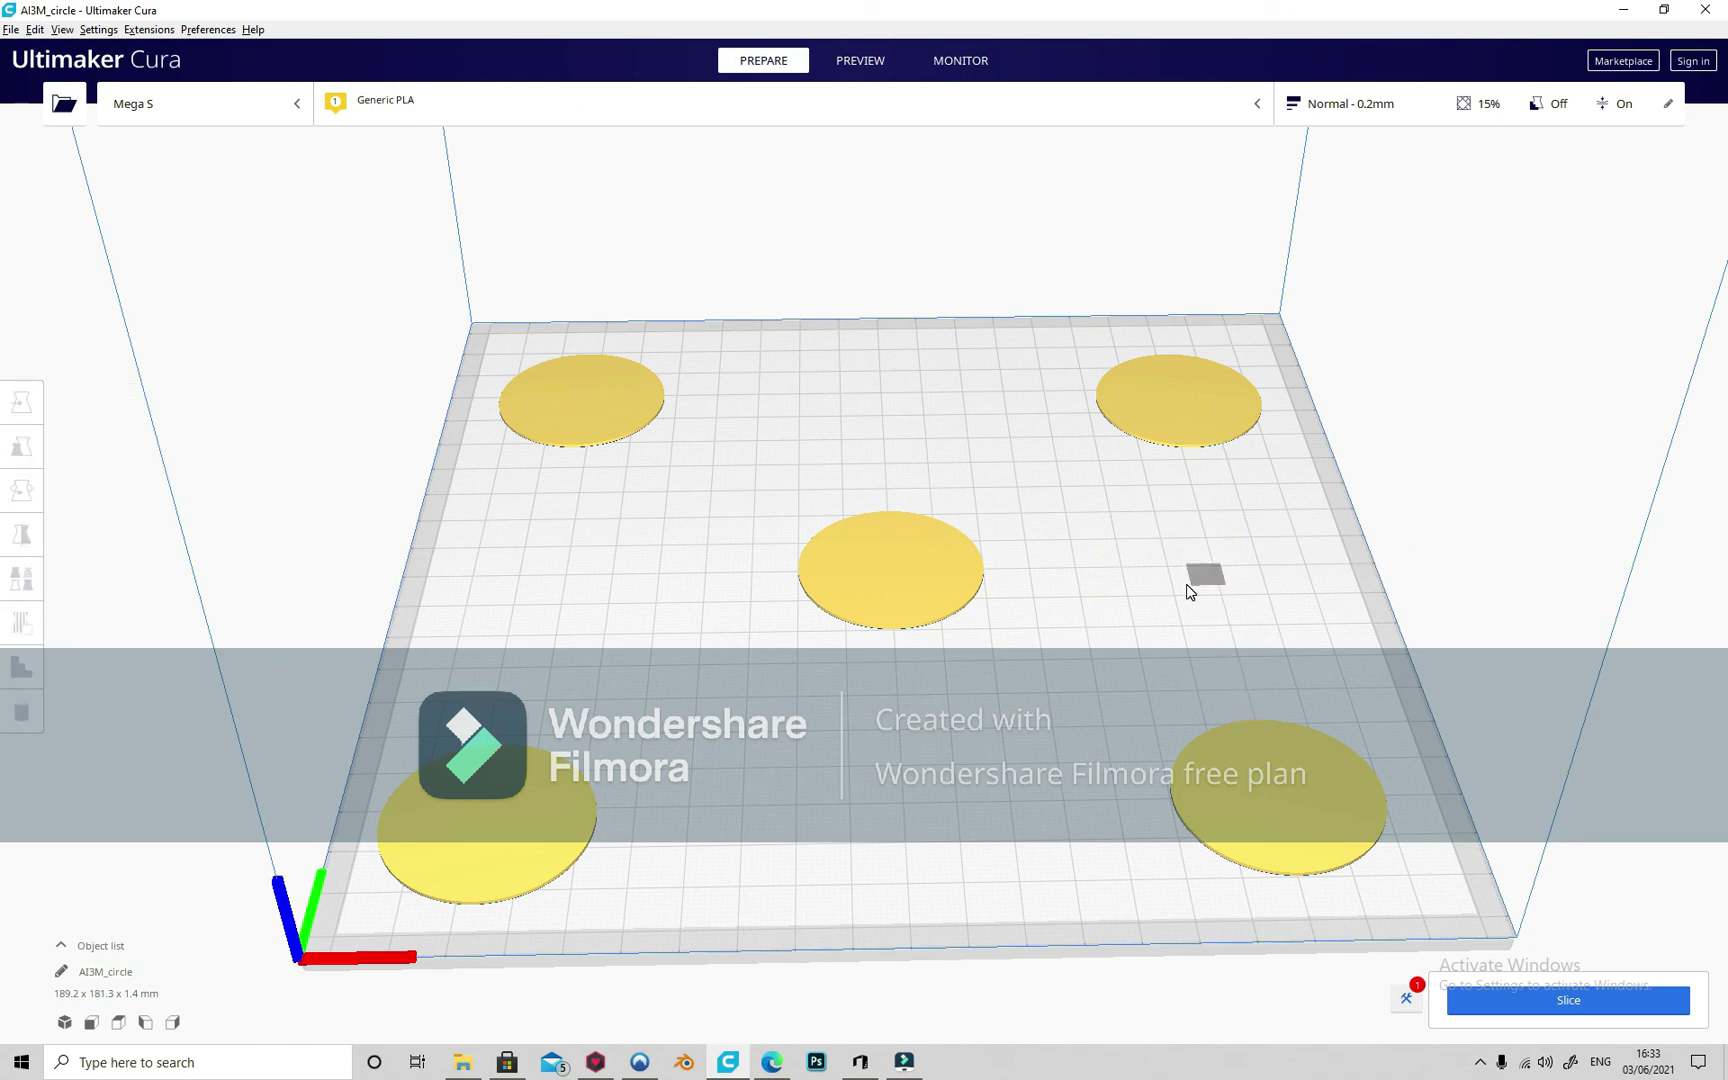